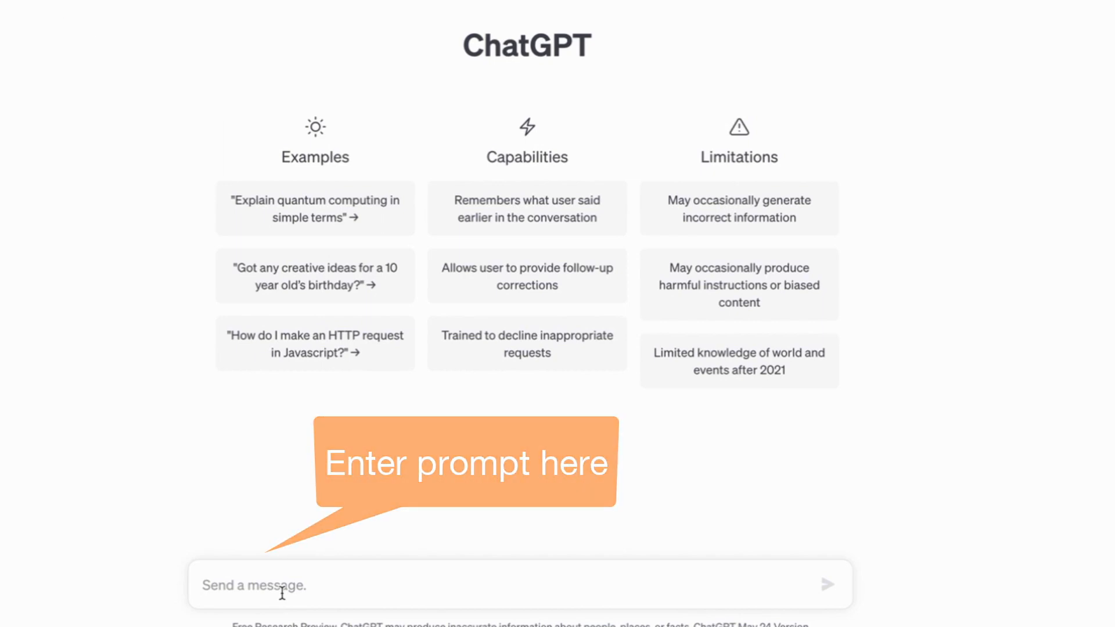
- Write a prompt requesting a soft skills workshop blog post that explains how to improve decision making, communication and problem solving skills
type("Write a blog post for a so")
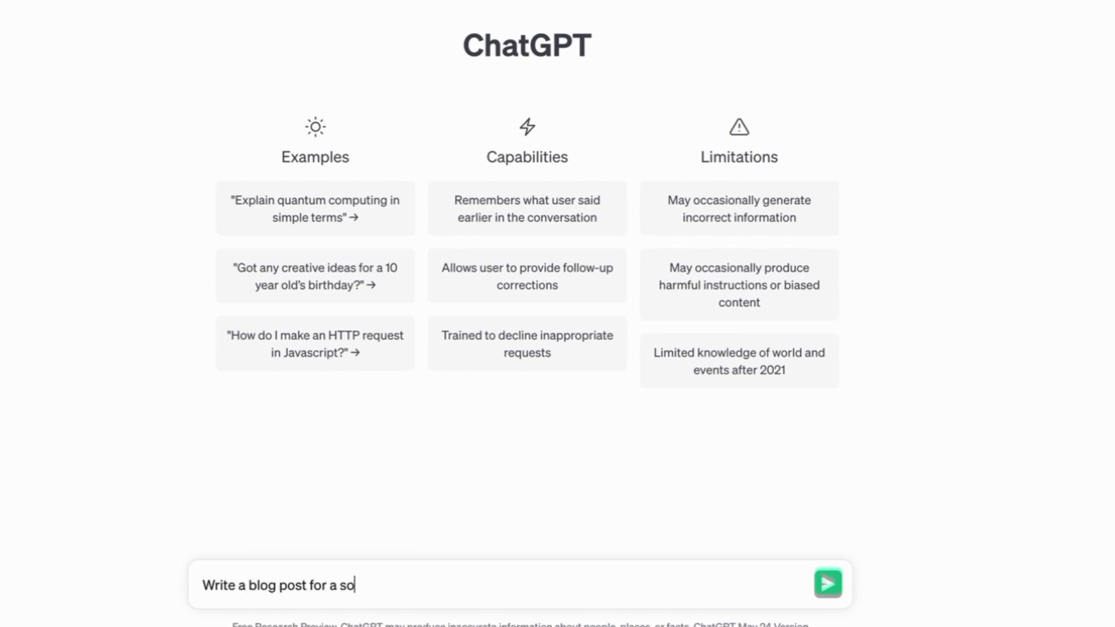
type("ft skills workshop that explains how to ")
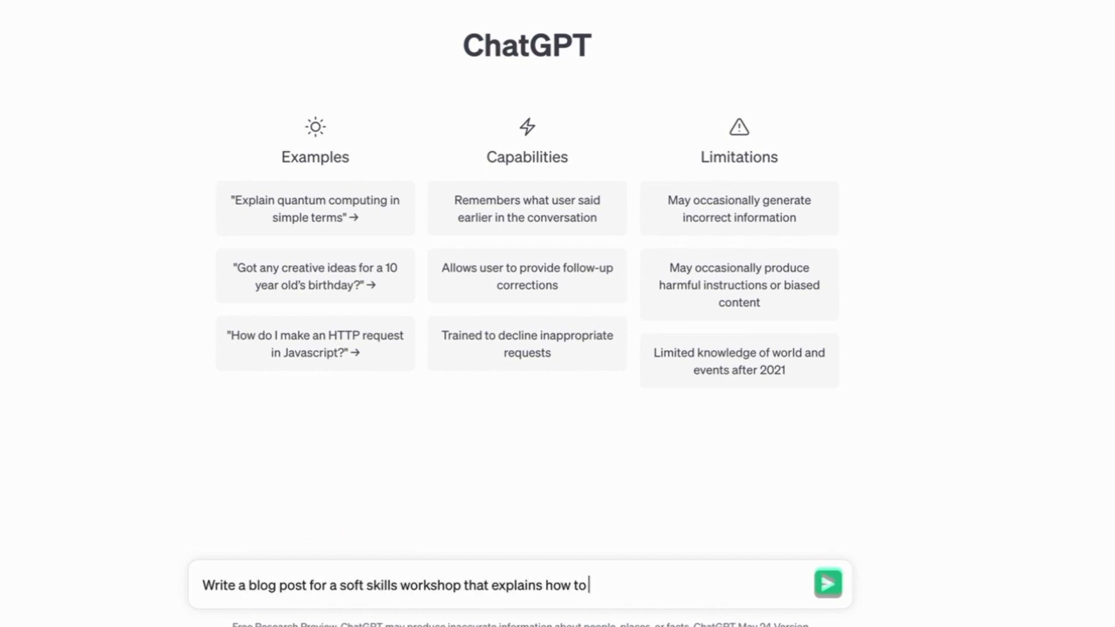
type("improve decision making, c")
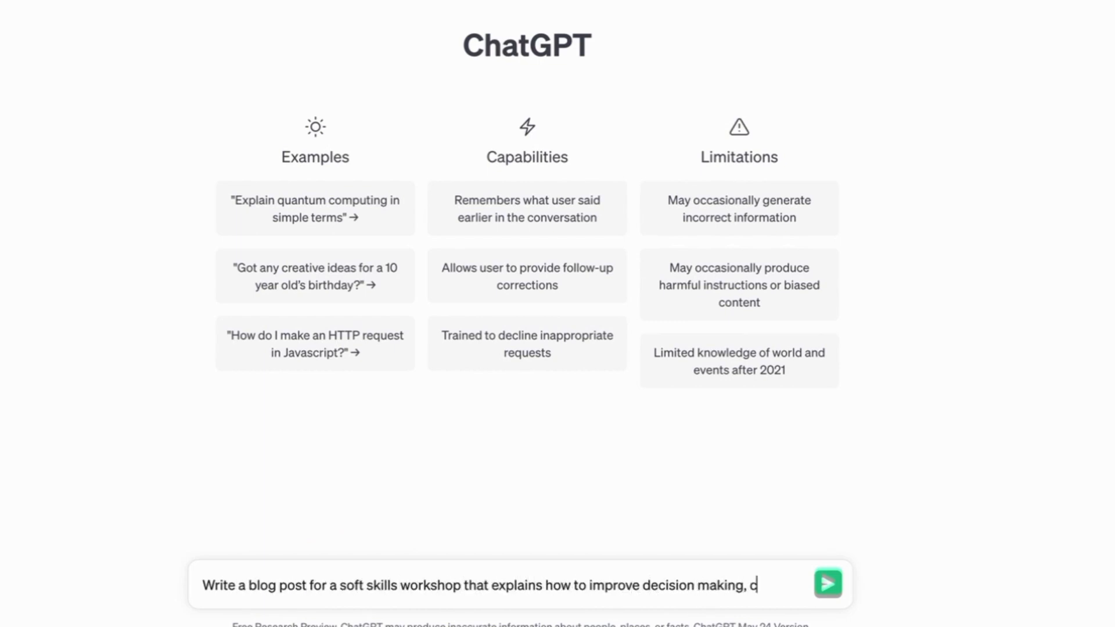
type("ommunication and problem solving skills.")
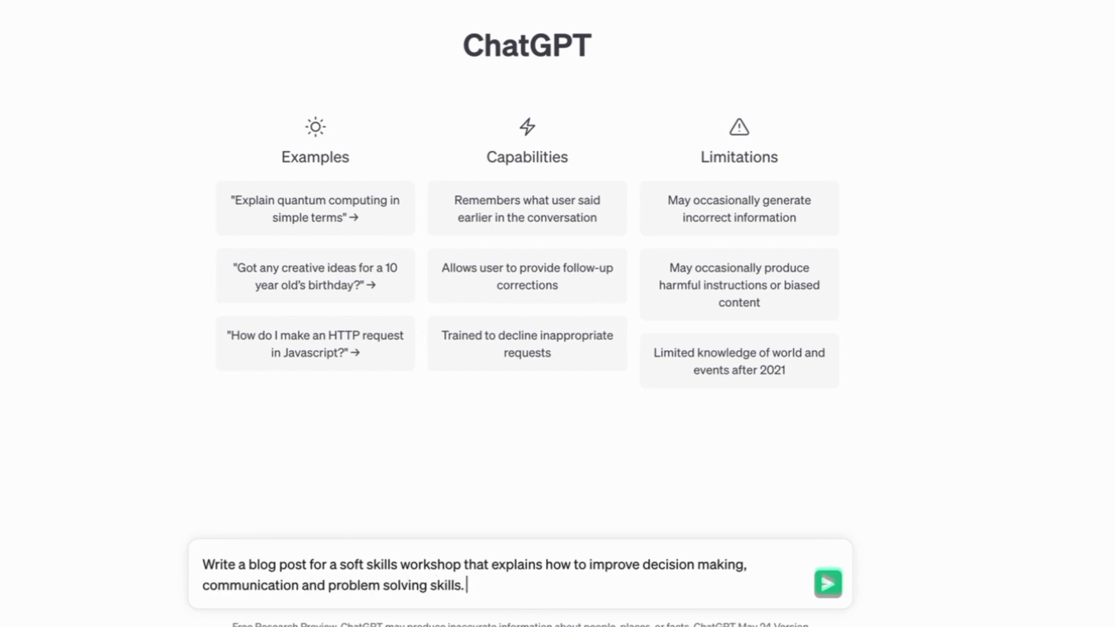
- Extend the prompt with top soft skills needed by business leaders today, their importance to product design and a friendly, professional tone, and submit it
type(" Identify the top soft skills needed by")
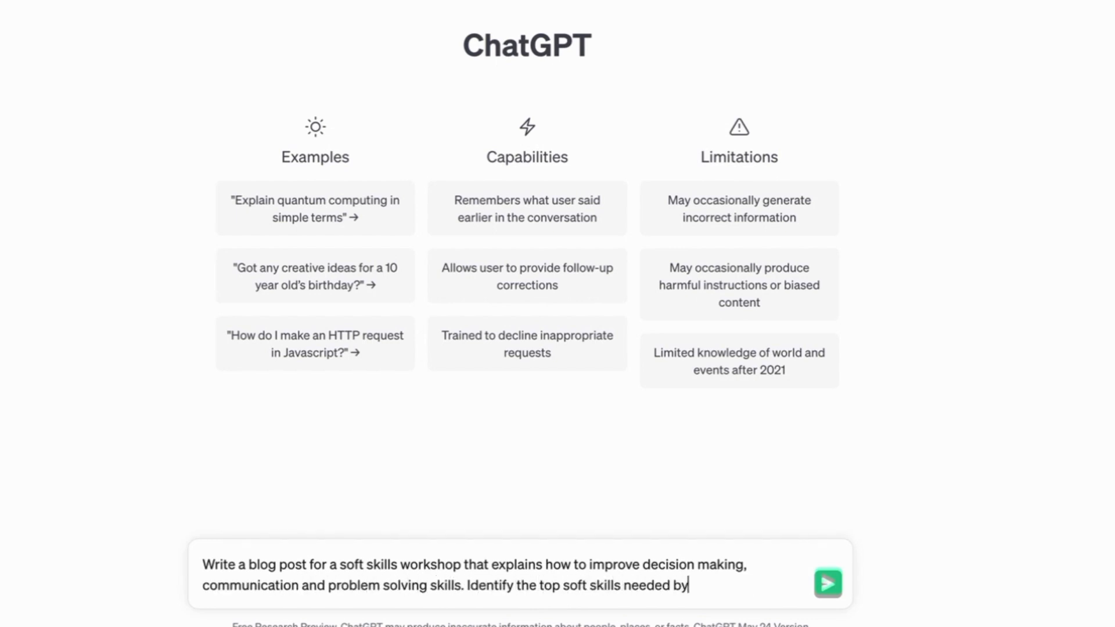
type(" business leaders today. State why these skills are importatn")
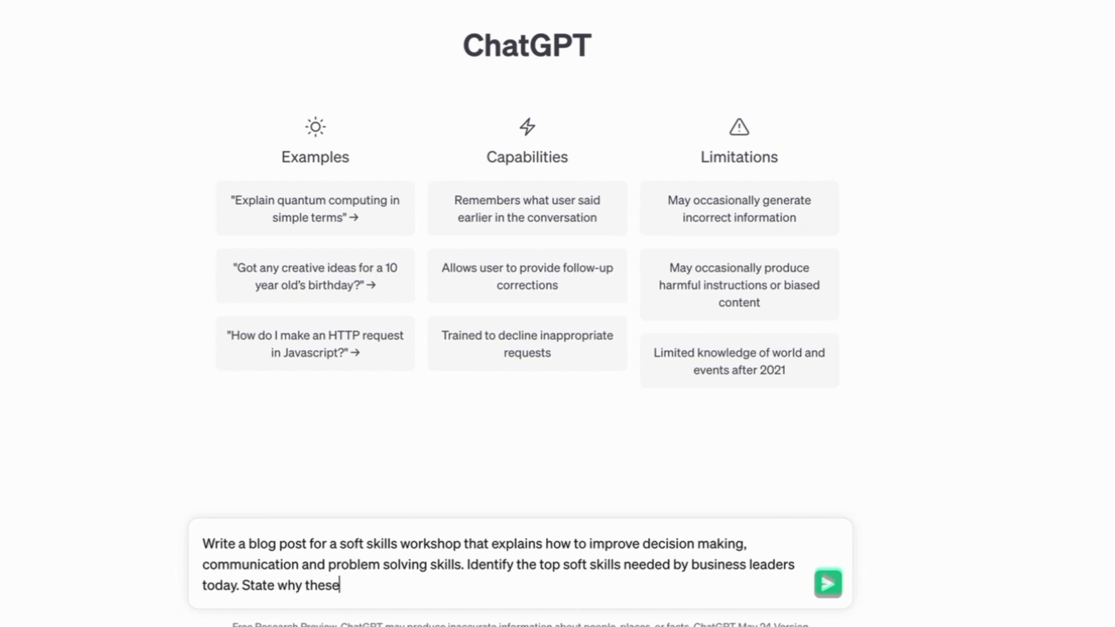
key("BackSpace")
key("BackSpace")
type("nt to the product design ")
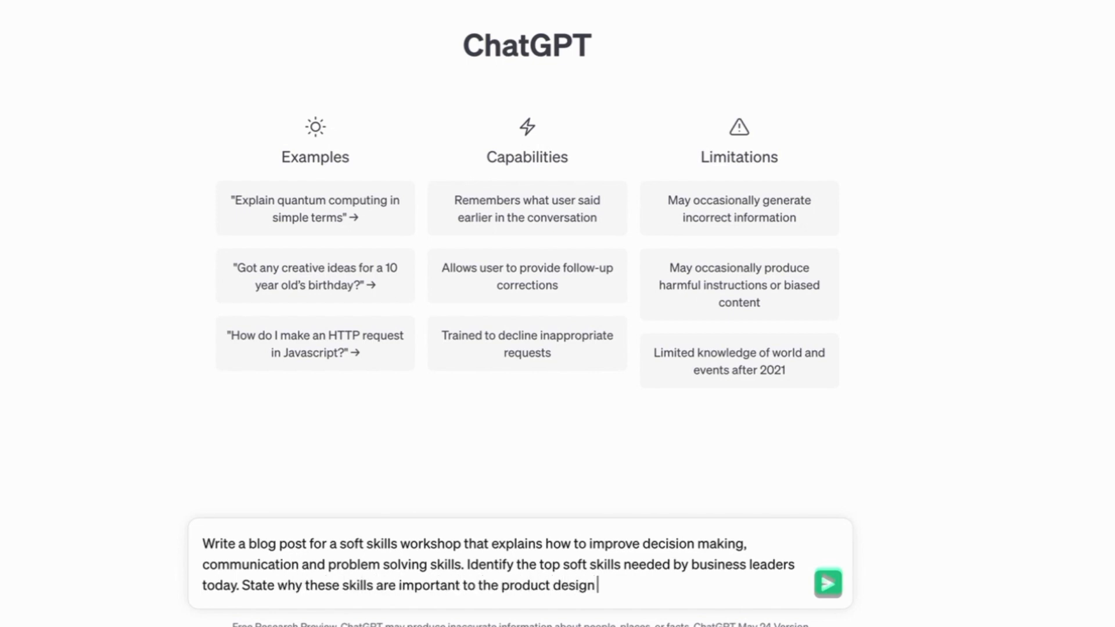
type("industry. Write in a friendly, professional tone.")
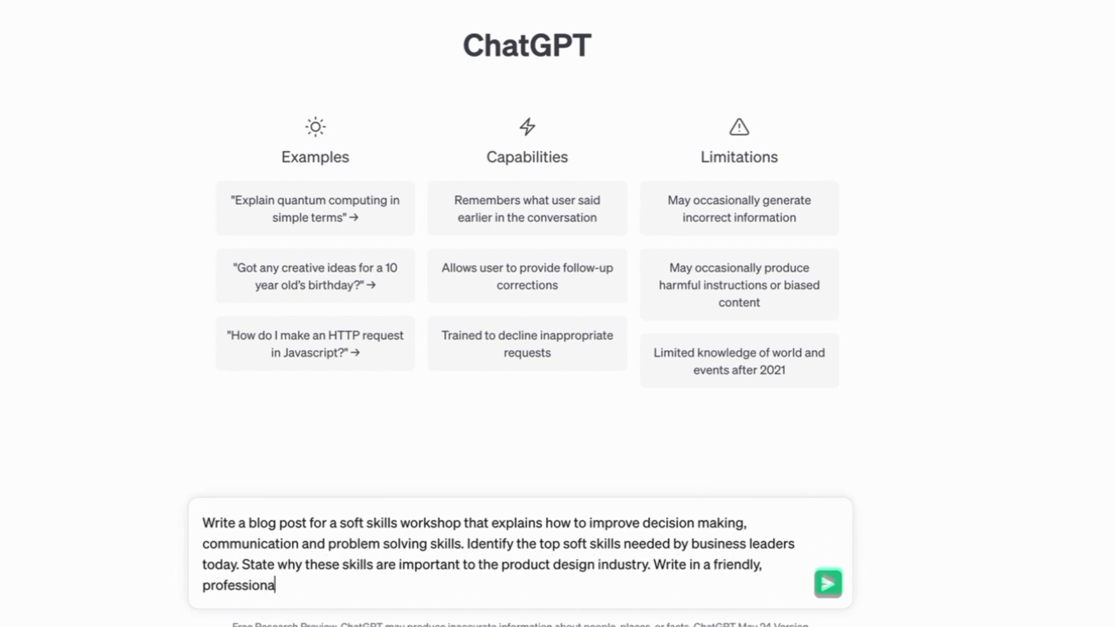
left_click(829, 583)
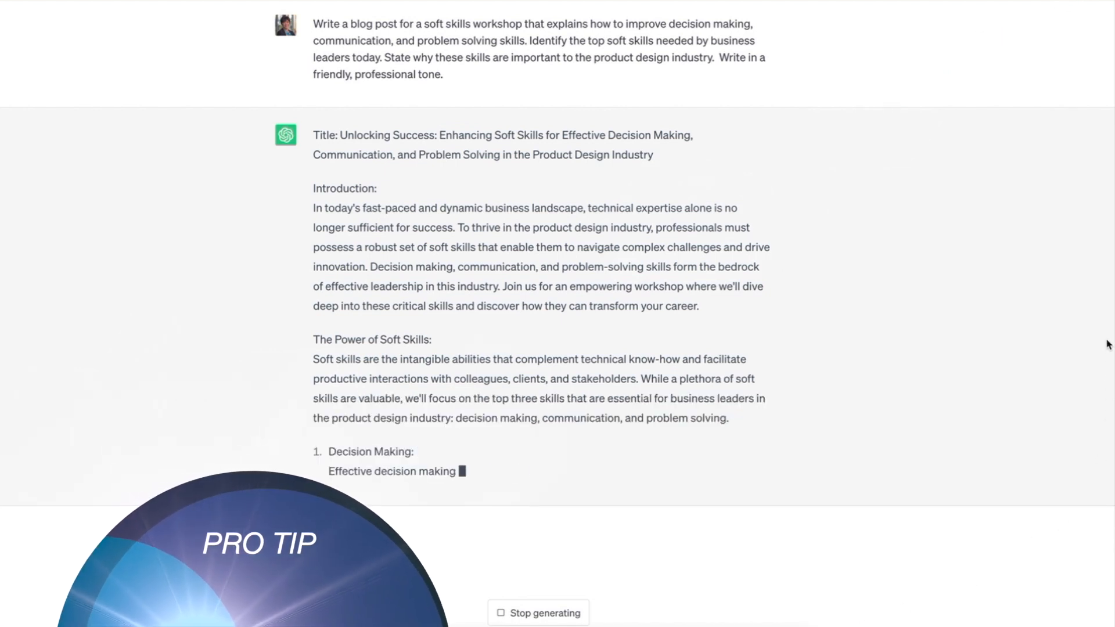
left_click_drag(314, 267, 761, 267)
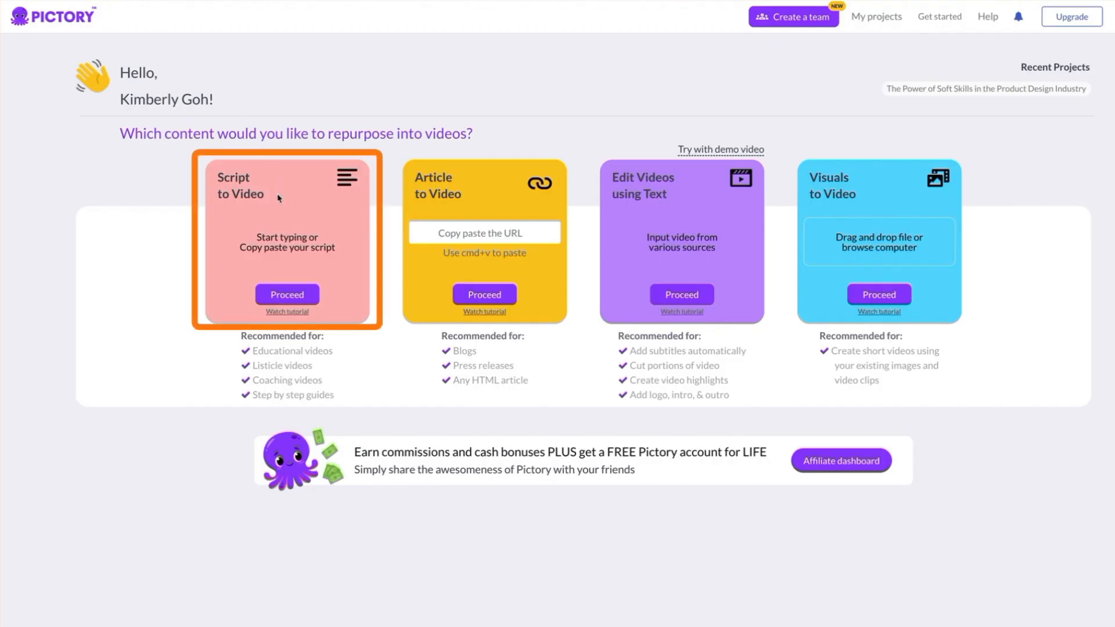
- Start a Script to Video project in Pictory and paste the ChatGPT text from The Power of Soft Skills through Problem Solving as its script
left_click(296, 294)
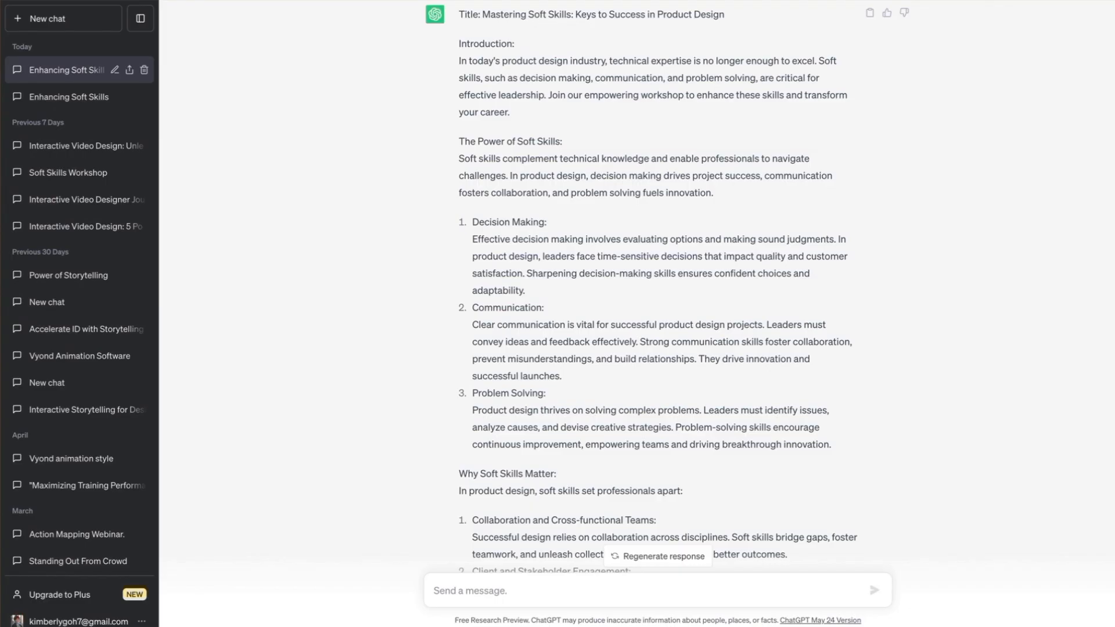
left_click_drag(458, 141, 846, 444)
key("ctrl+c")
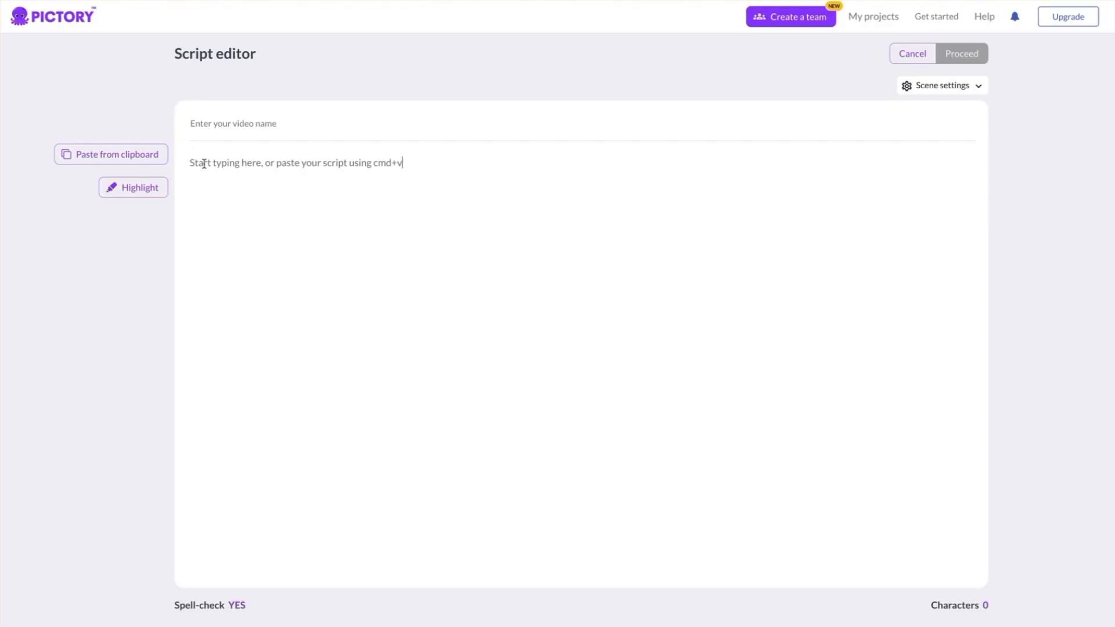
left_click(198, 162)
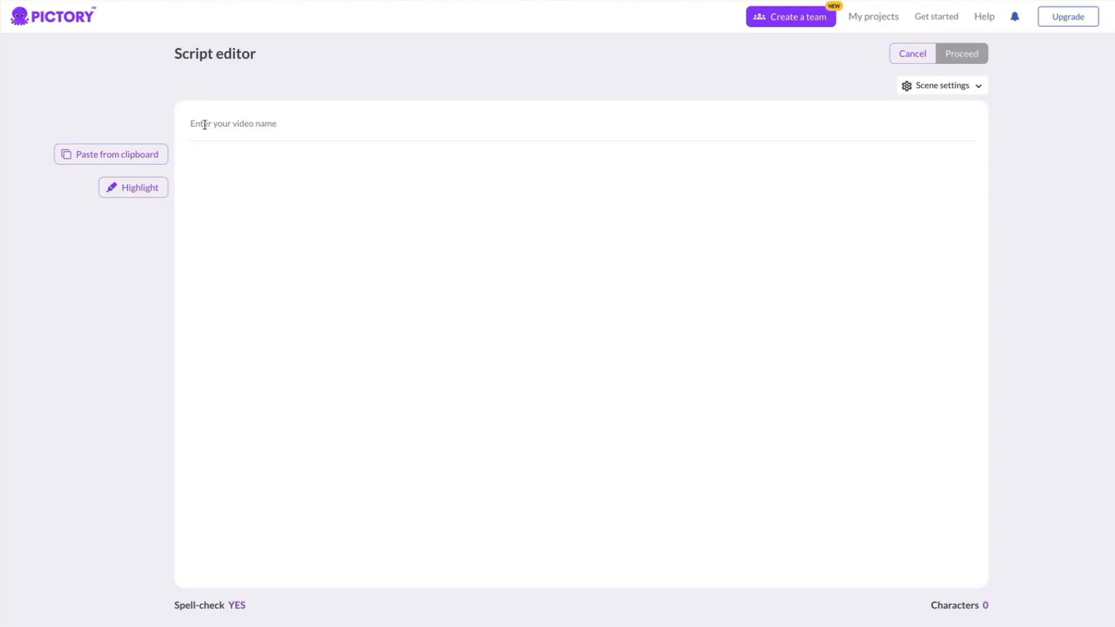
key("ctrl+v")
- Move the script's heading into the video name and complete it as "The Power of Soft Skills in the Product Design Industry"
left_click_drag(294, 163, 184, 161)
key("ctrl+x")
left_click(249, 125)
key("ctrl+v")
key("BackSpace")
key("BackSpace")
type("in the Produ")
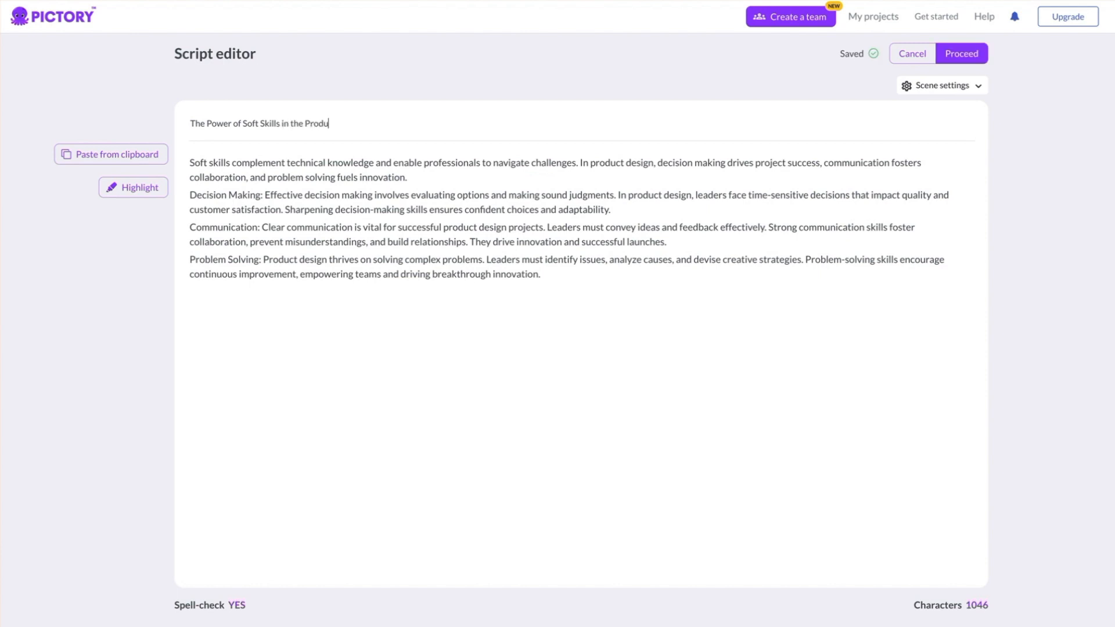
type("ct Design Industry")
- Split the introduction and Decision Making paragraphs into one sentence per line, with the Decision Making heading on its own line without a colon
left_click(580, 163)
key("Return")
left_click(262, 198)
key("Return")
key("BackSpace")
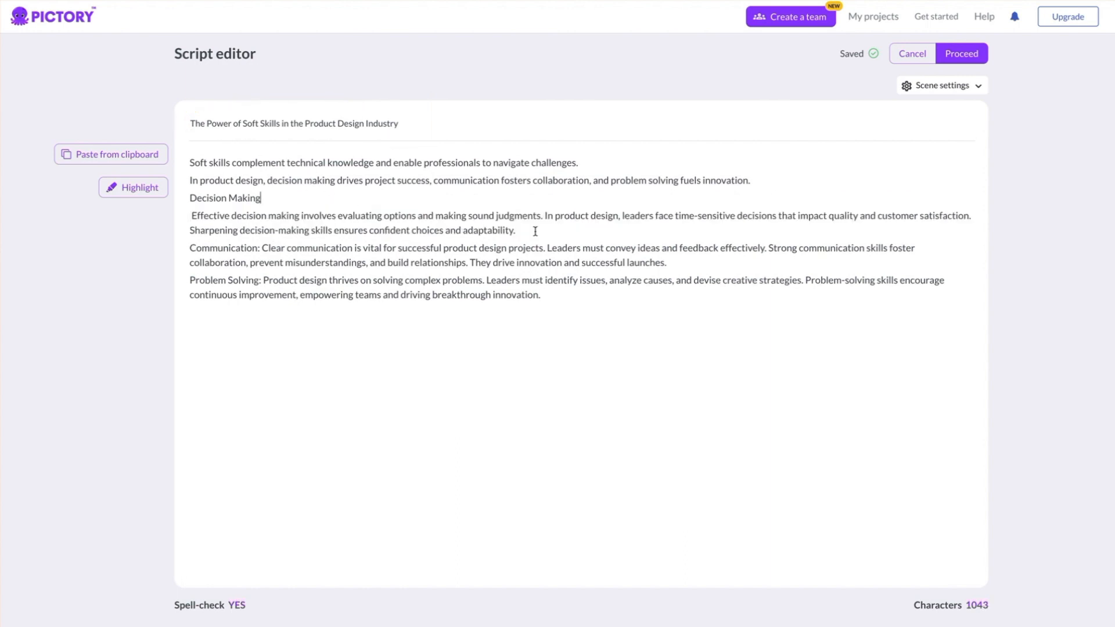
left_click(545, 215)
key("Return")
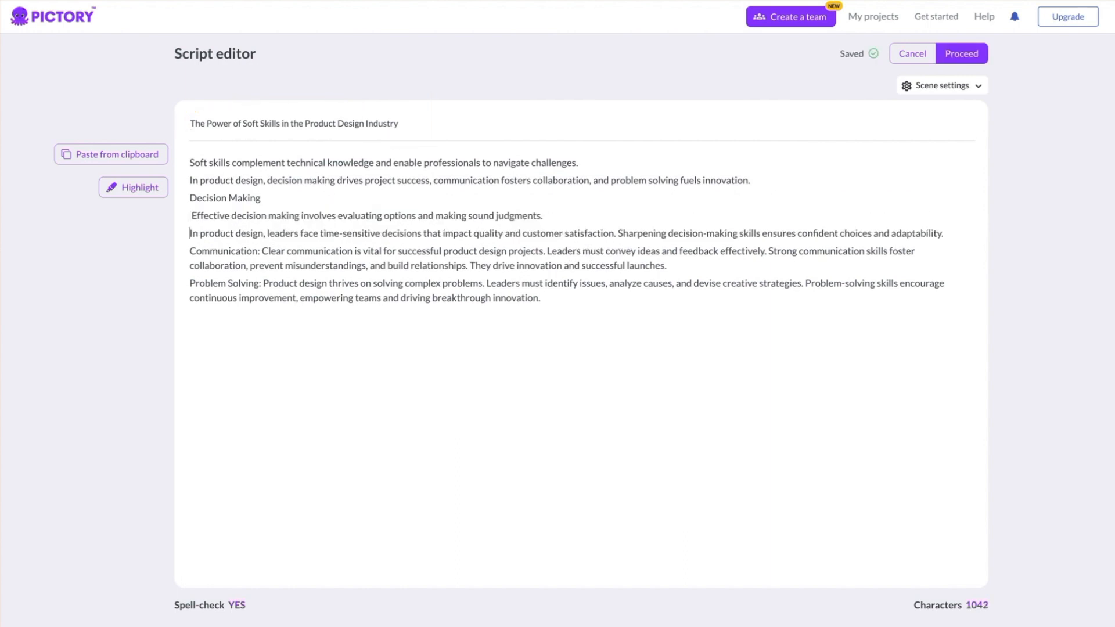
left_click(620, 232)
key("Return")
- Put the Communication heading on its own line without a colon and split its paragraph into one sentence per line
left_click(260, 269)
key("BackSpace")
key("Return")
left_click(473, 286)
key("Return")
left_click(410, 304)
key("Return")
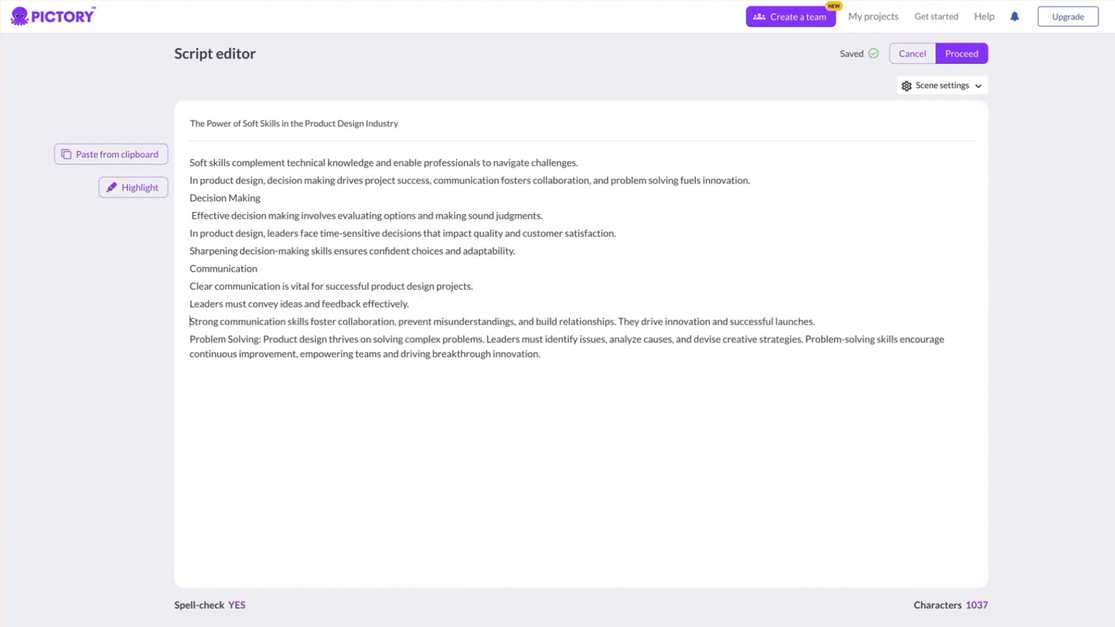
left_click(618, 321)
key("Return")
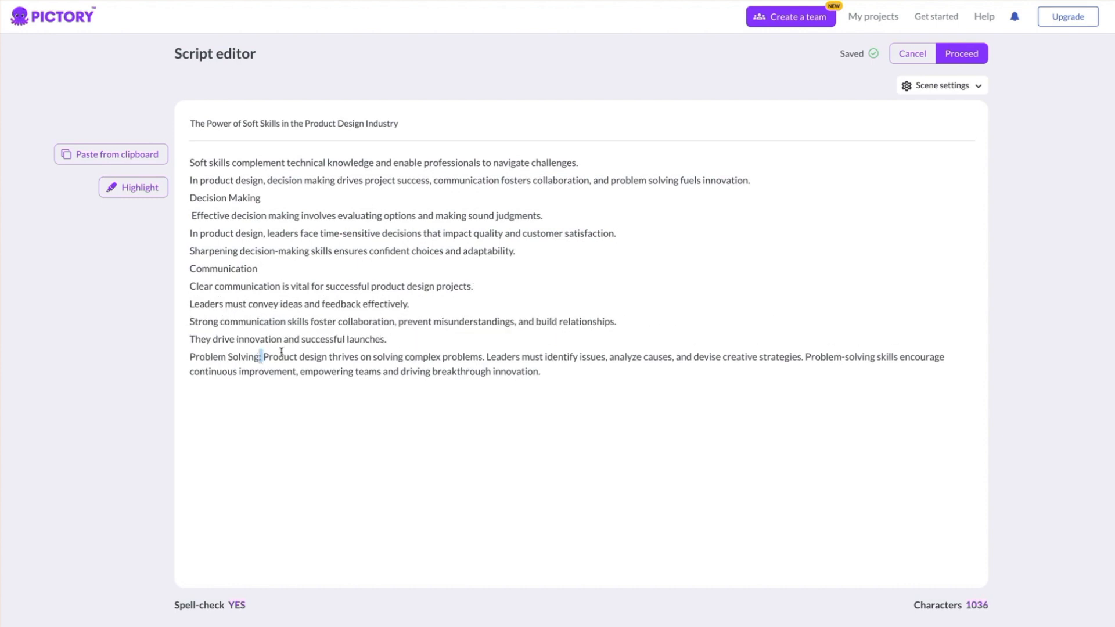
- Put the Problem Solving heading on its own line without a colon and split its paragraph into one sentence per line
key("BackSpace")
key("Return")
left_click(412, 375)
key("Return")
left_click(508, 392)
key("Return")
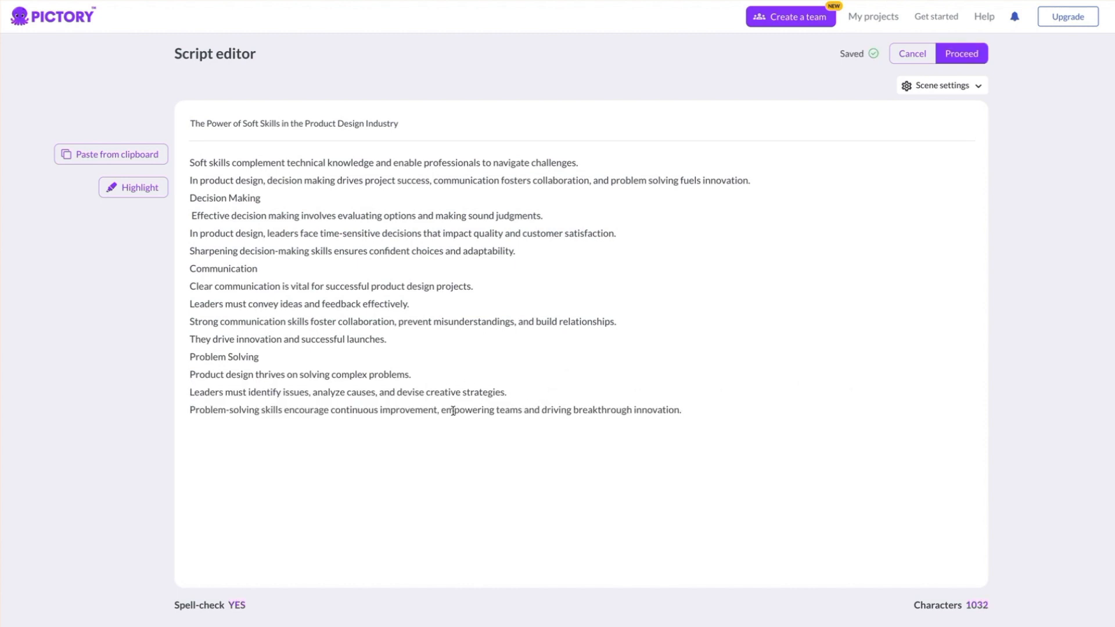
- Number the Decision Making, Communication and Problem Solving headings with the prefixes "#1:", "#2:" and "#3:"
left_click(191, 198)
type("#1:")
left_click(192, 266)
type("#2:")
left_click(191, 356)
type("#3:")
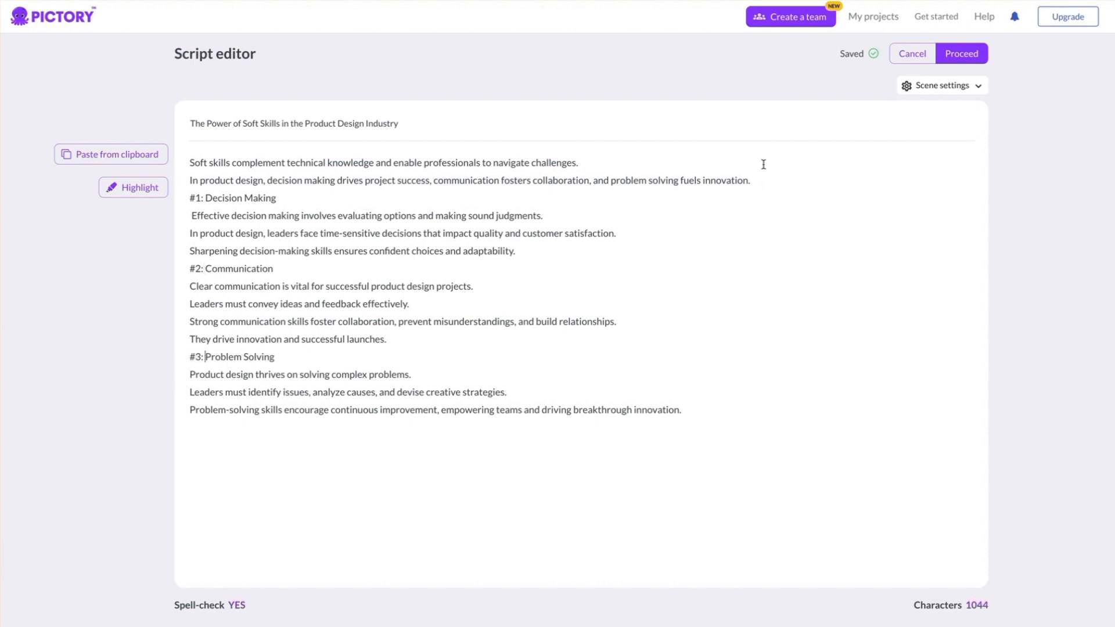
- Add the line "Here are 3 of the top soft skills for business leadership success." after the introduction
key("Return")
left_click(788, 181)
key("Return")
type("Here are 3 of the top soft skills for business leadership success.")
key("Left")
key("Left")
key("Left")
key("Left")
key("Left")
key("Left")
key("Left")
key("Left")
key("Left")
type("ship")
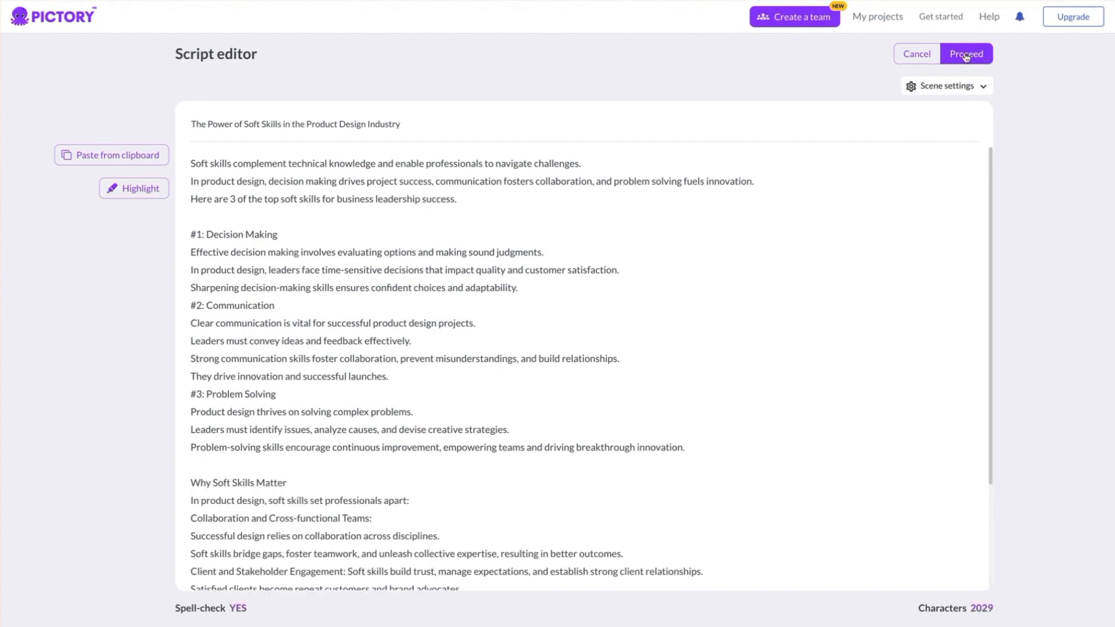
- Proceed from the finished script and apply the Subtitles Thin template in 16:9 aspect ratio
left_click(965, 55)
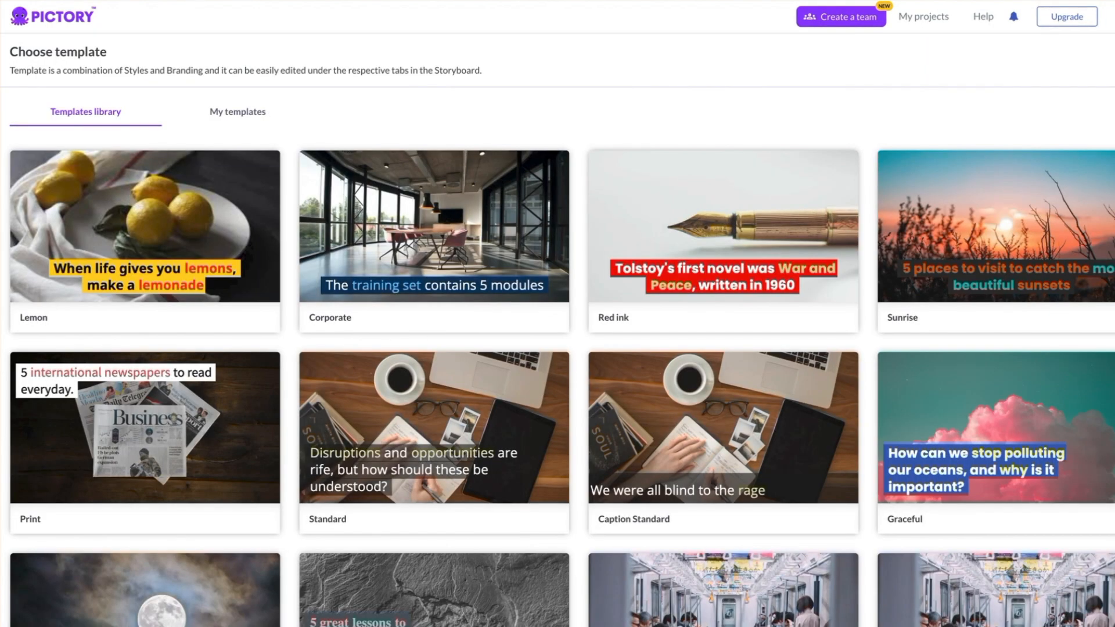
scroll(560, 378, "down", 10)
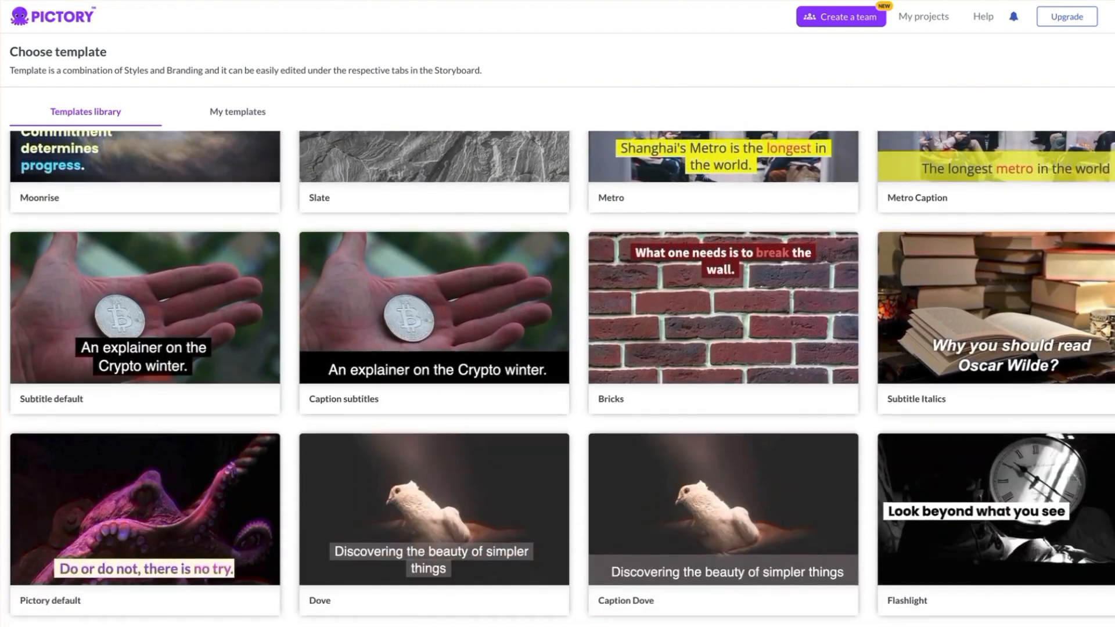
scroll(561, 378, "down", 9)
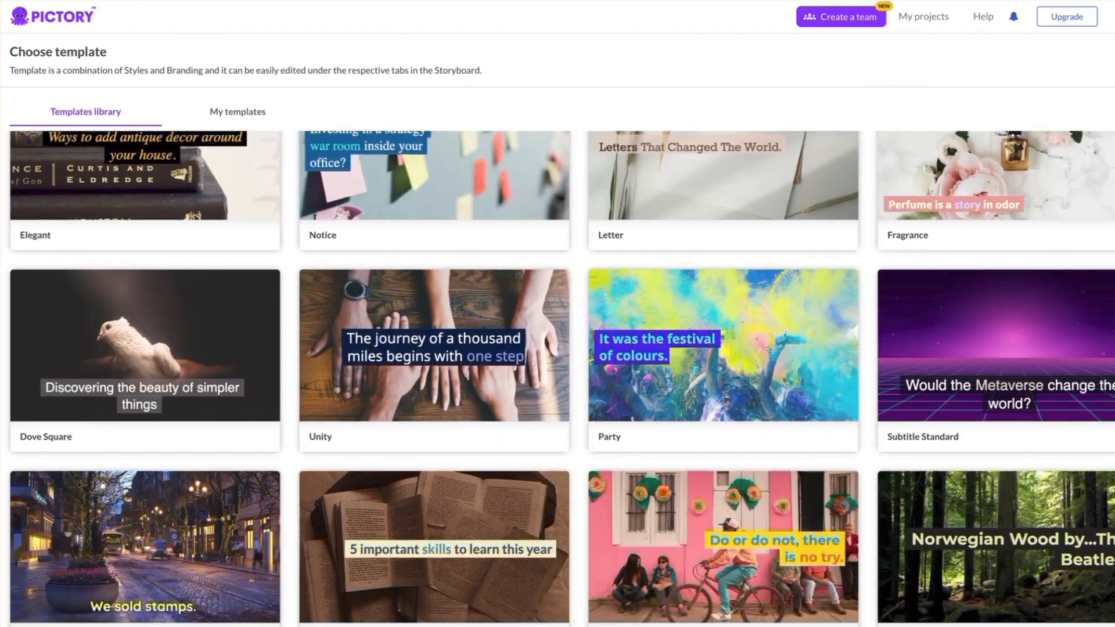
scroll(172, 353, "down", 3)
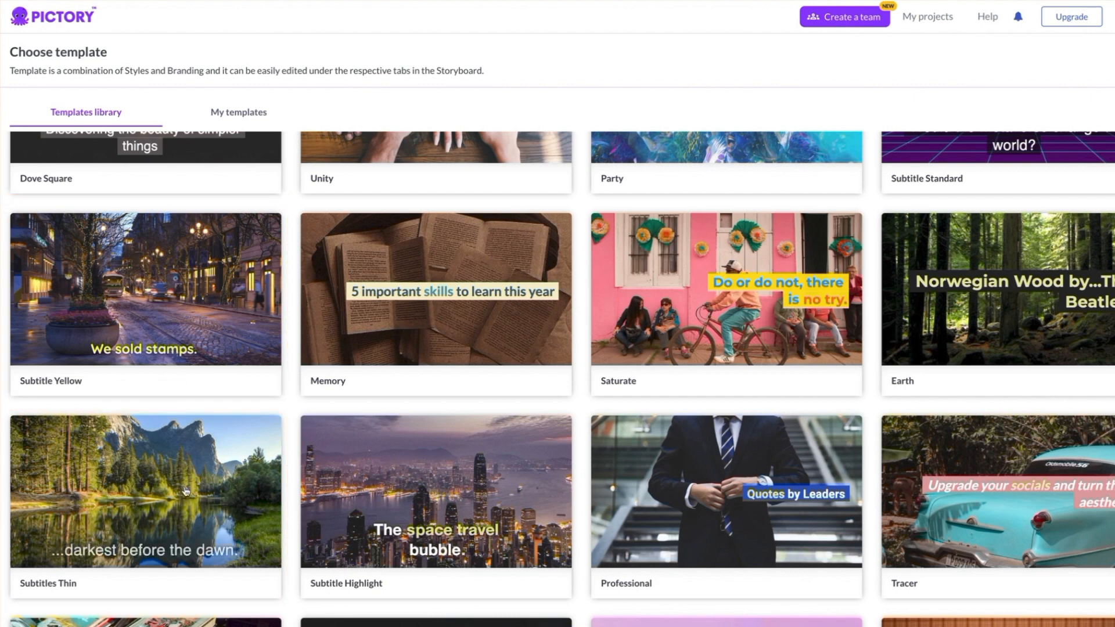
mouse_move(187, 490)
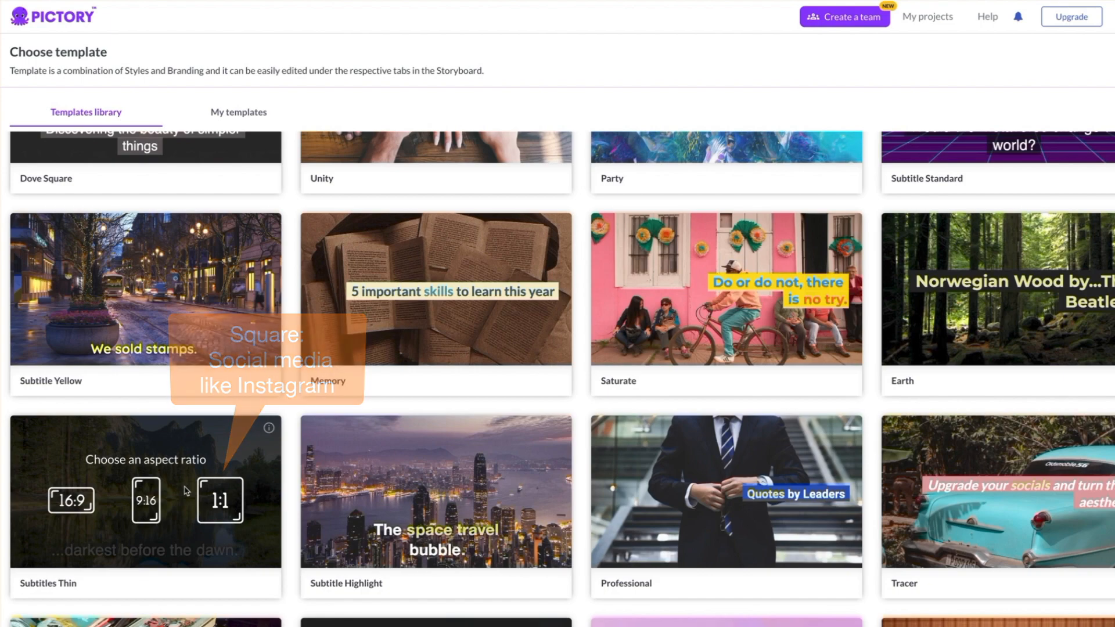
left_click(69, 506)
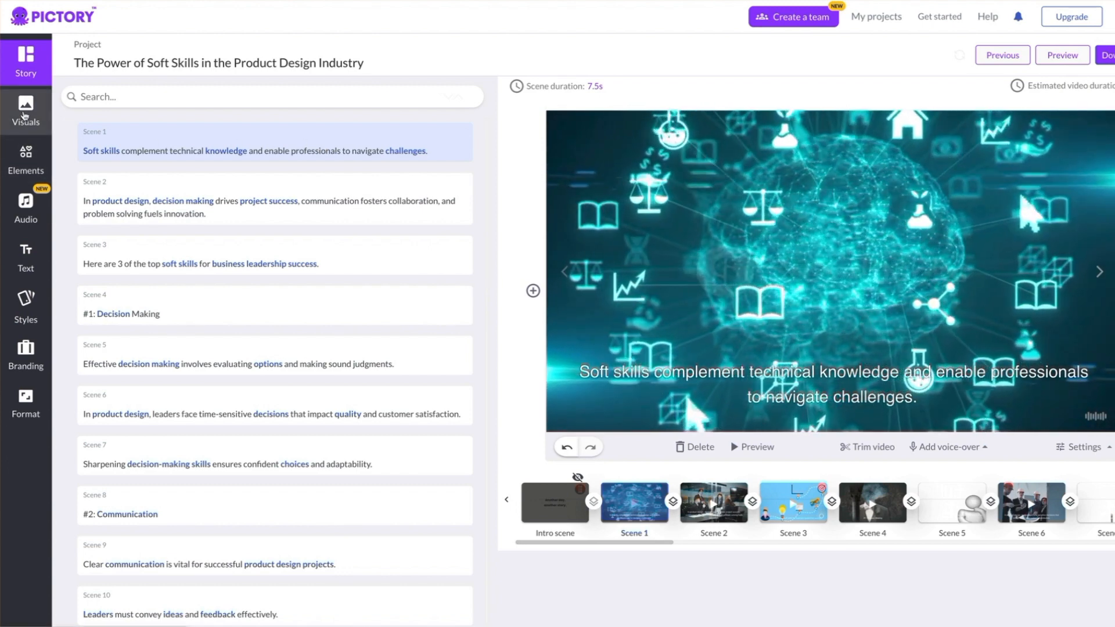
- Search the visuals library for "business leader" and replace scene 1's visual with the clip of a team talking around a white-haired woman
left_click(24, 116)
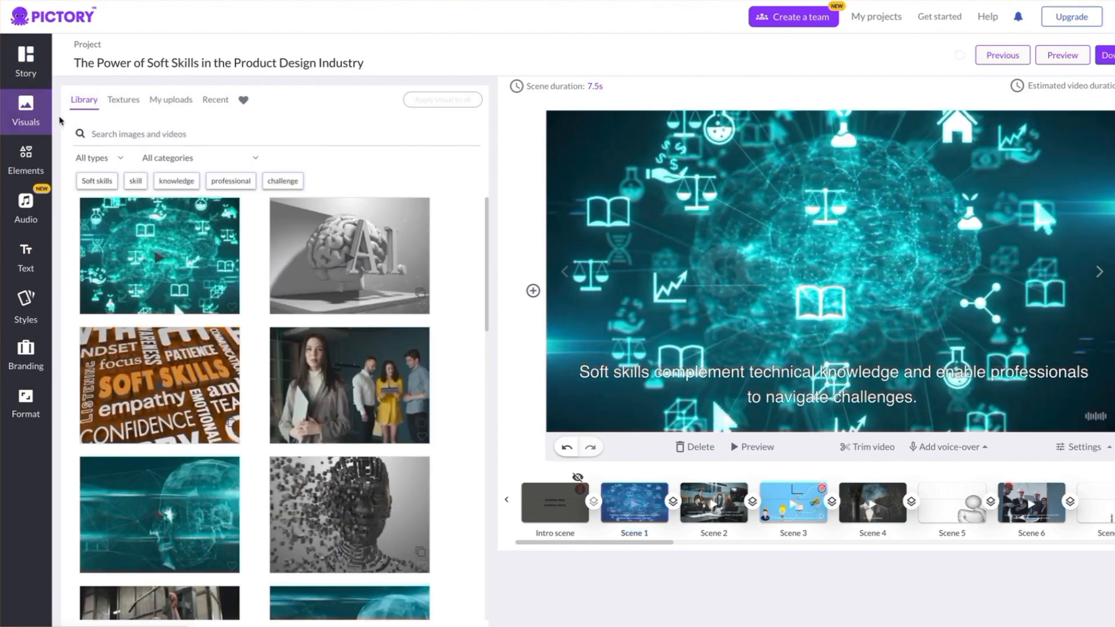
left_click(117, 135)
type("bu")
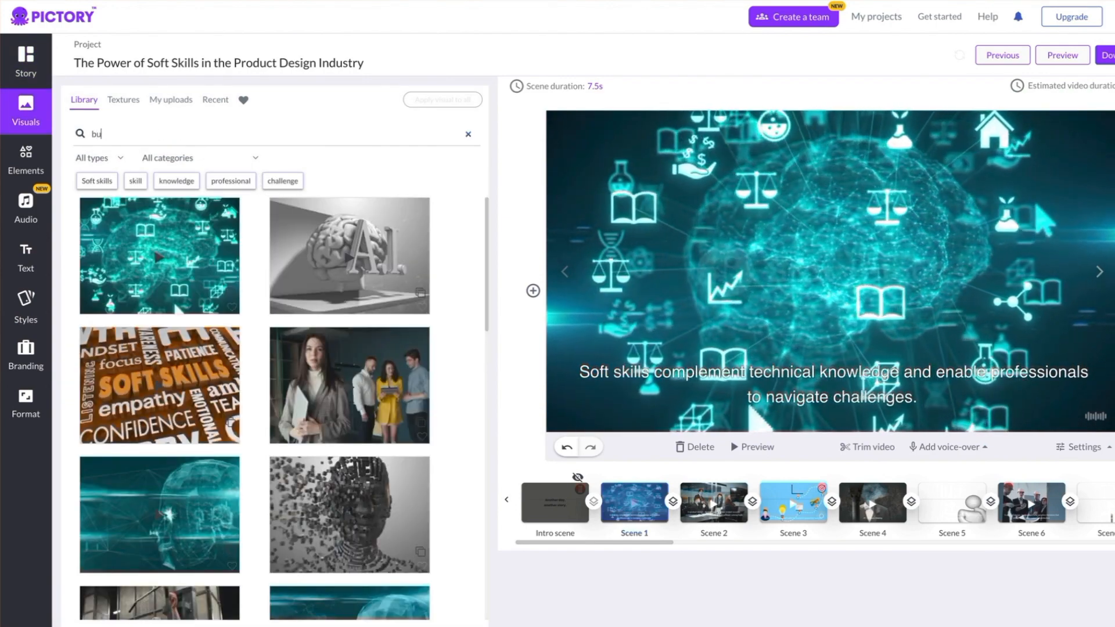
type("siness leader")
key("Return")
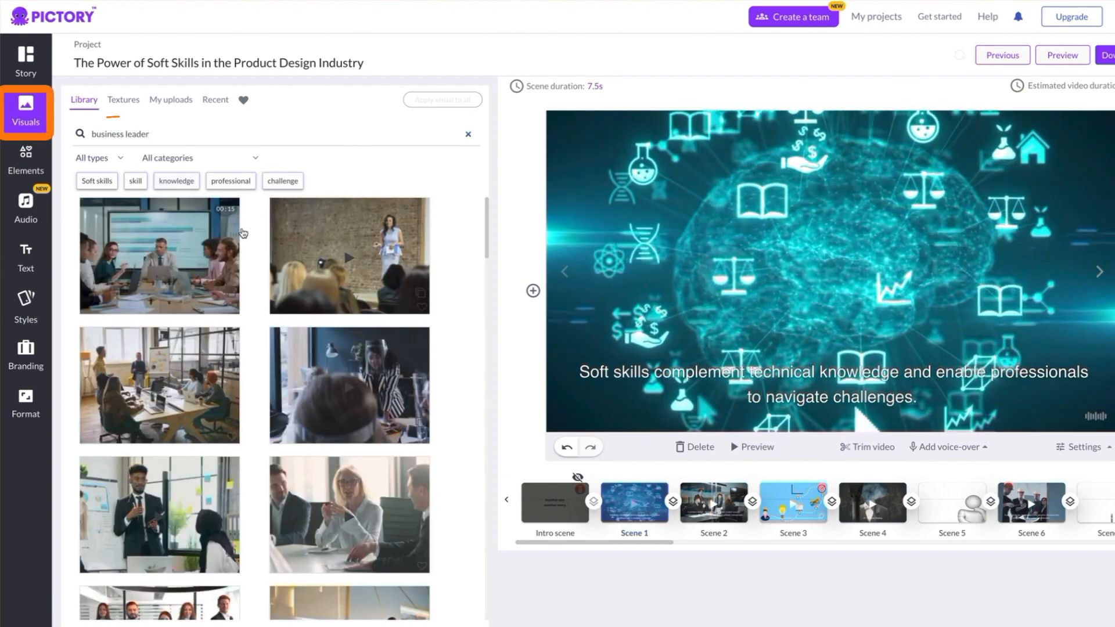
left_click_drag(486, 233, 468, 306)
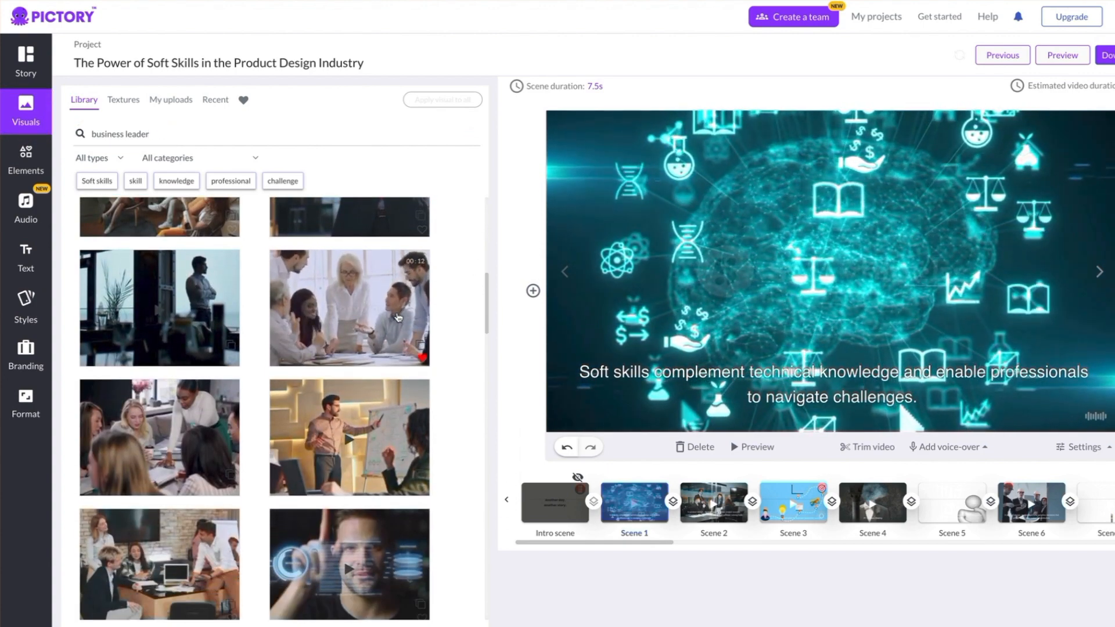
left_click(396, 317)
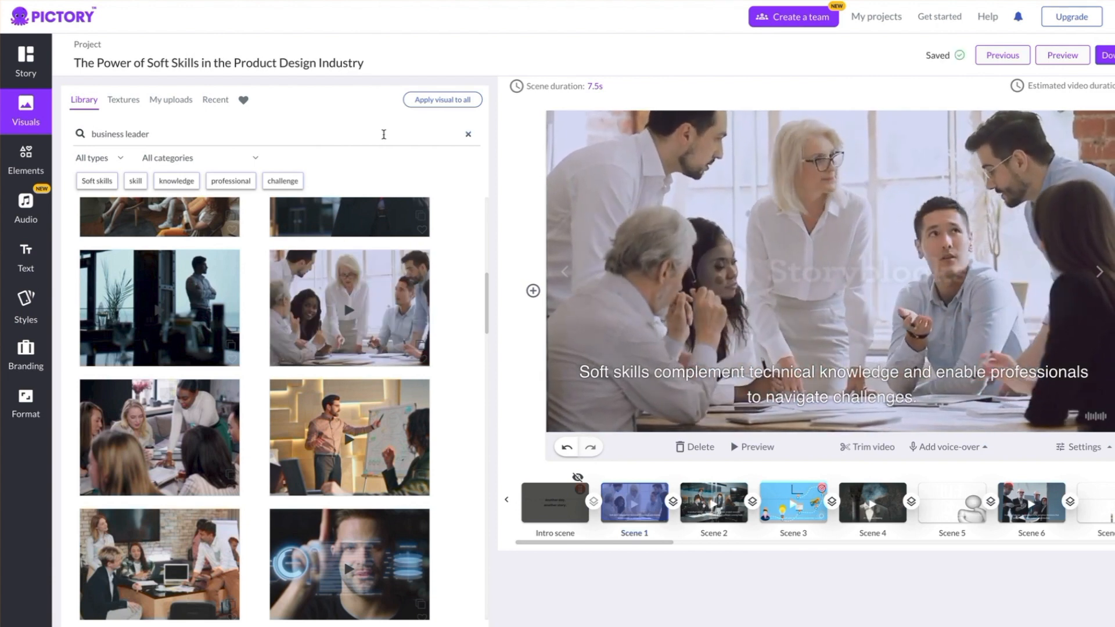
- Return to the story scenes, view scene 2 and open scene 3, "Here are 3 of the top soft skills for business leadership success."
left_click(21, 71)
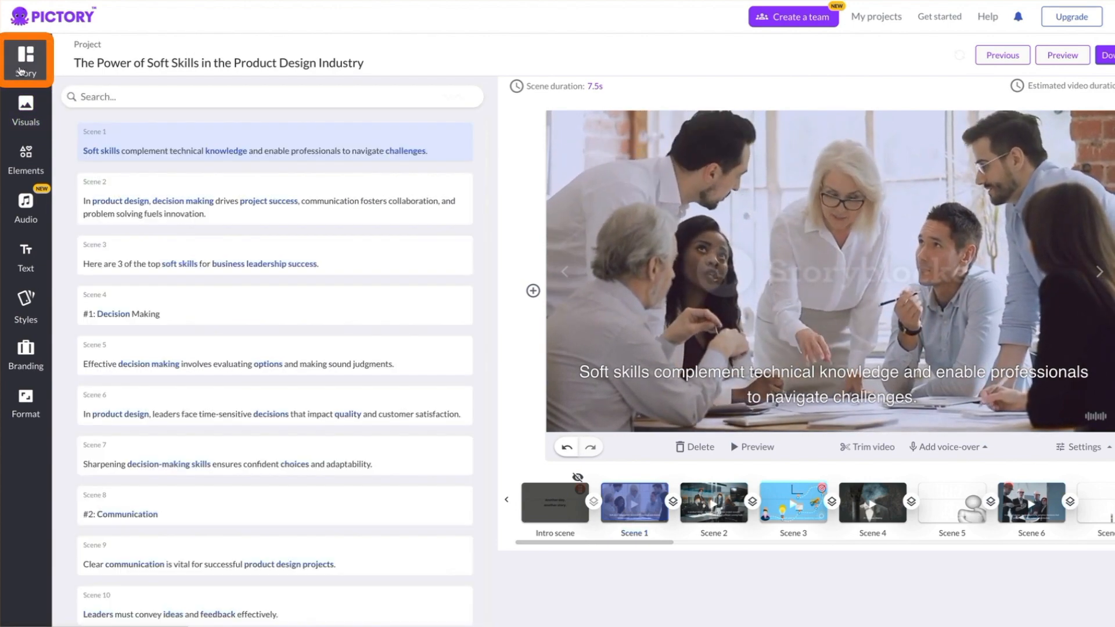
left_click(140, 194)
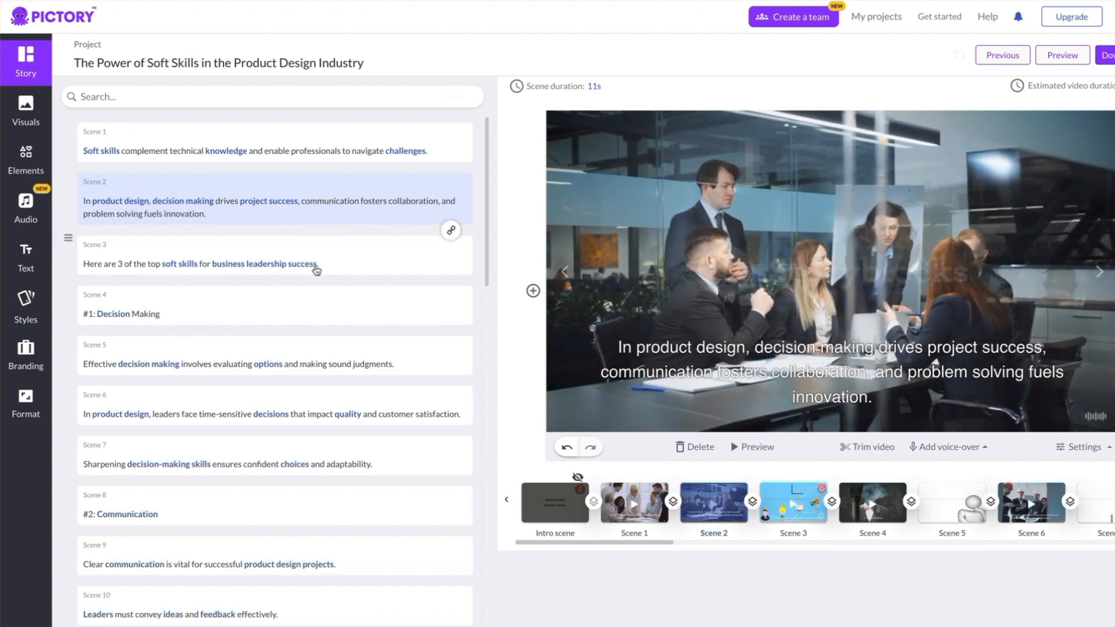
left_click(343, 265)
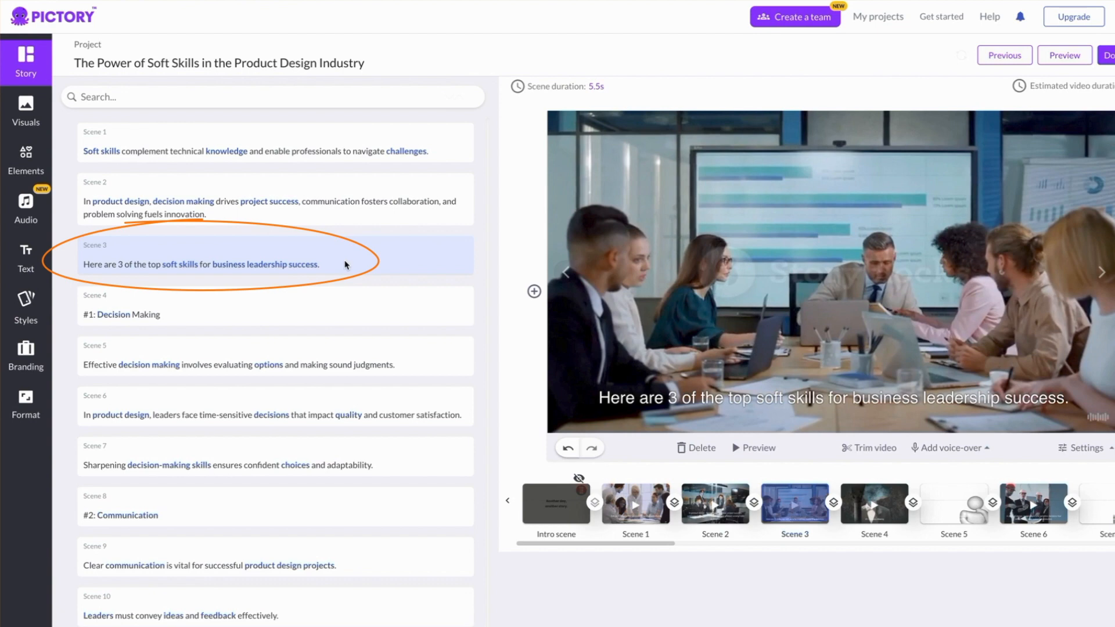
- Replace the visual of scene 3 with a solid background in the colour 0080ef
left_click(26, 113)
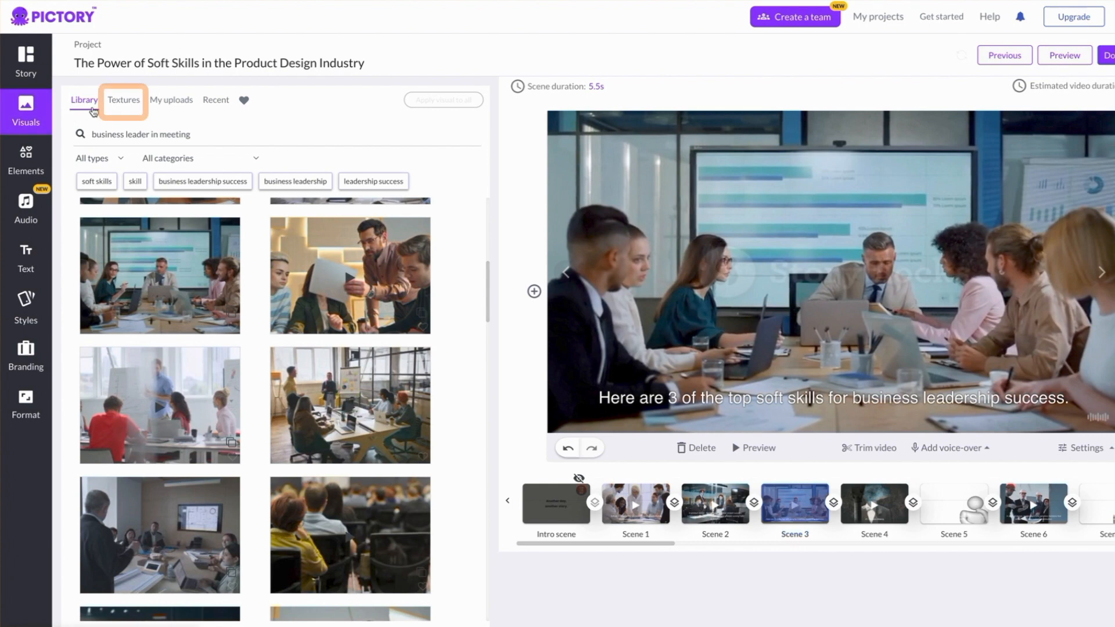
left_click(122, 103)
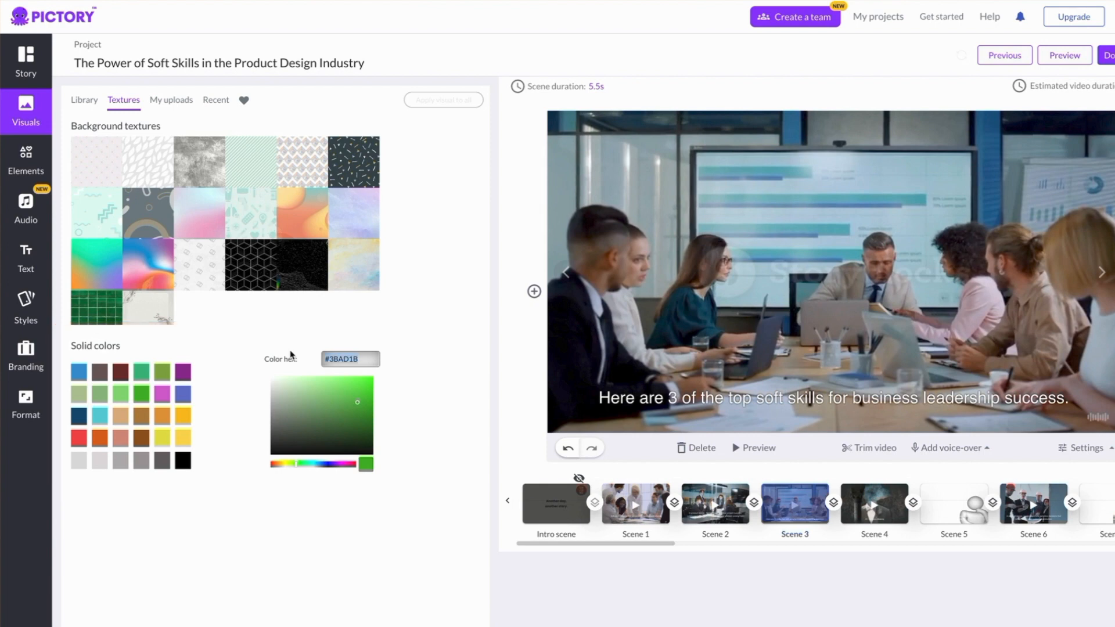
type("0080ef")
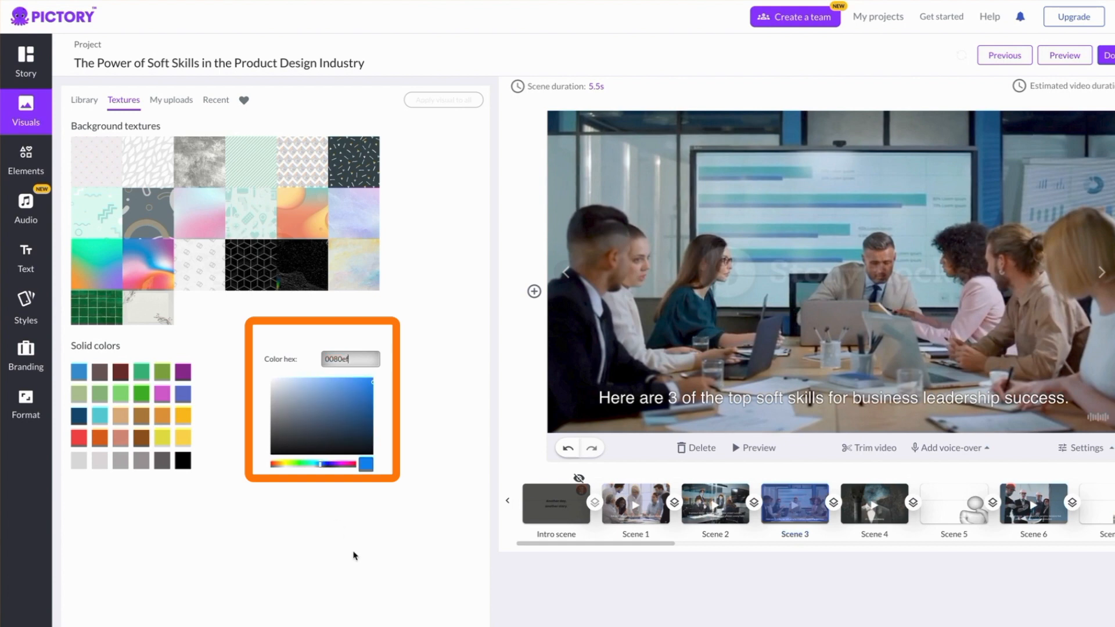
- Add the heading "3 Top Soft Skills" to scene 3 and place it in the middle of the blue background
left_click(25, 257)
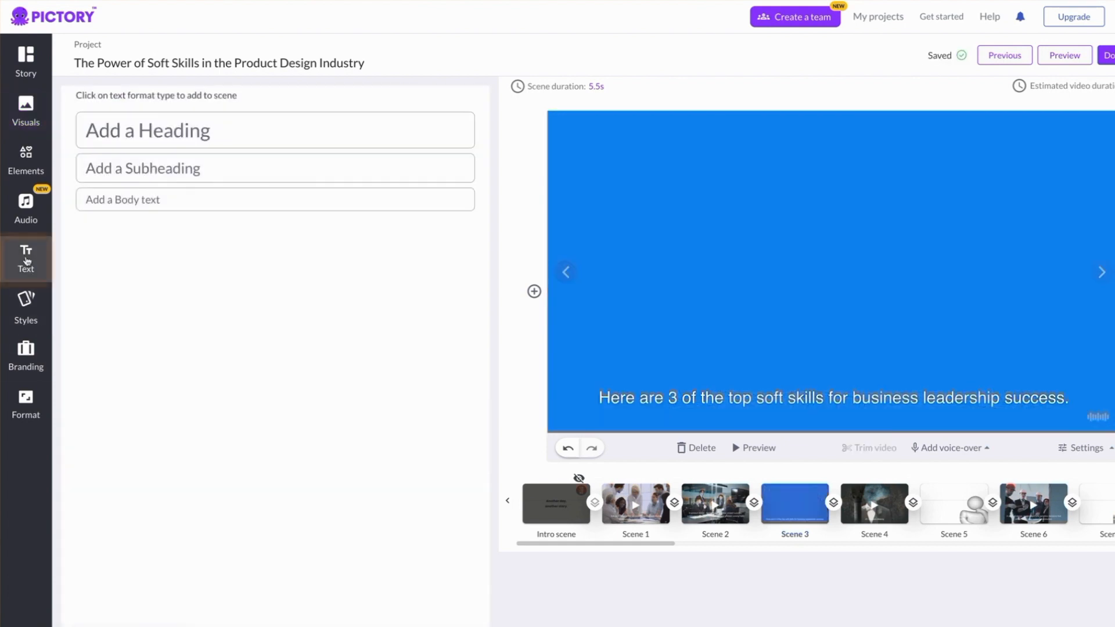
left_click(191, 139)
left_click_drag(1028, 165, 613, 175)
type("3 Top Soft Skills")
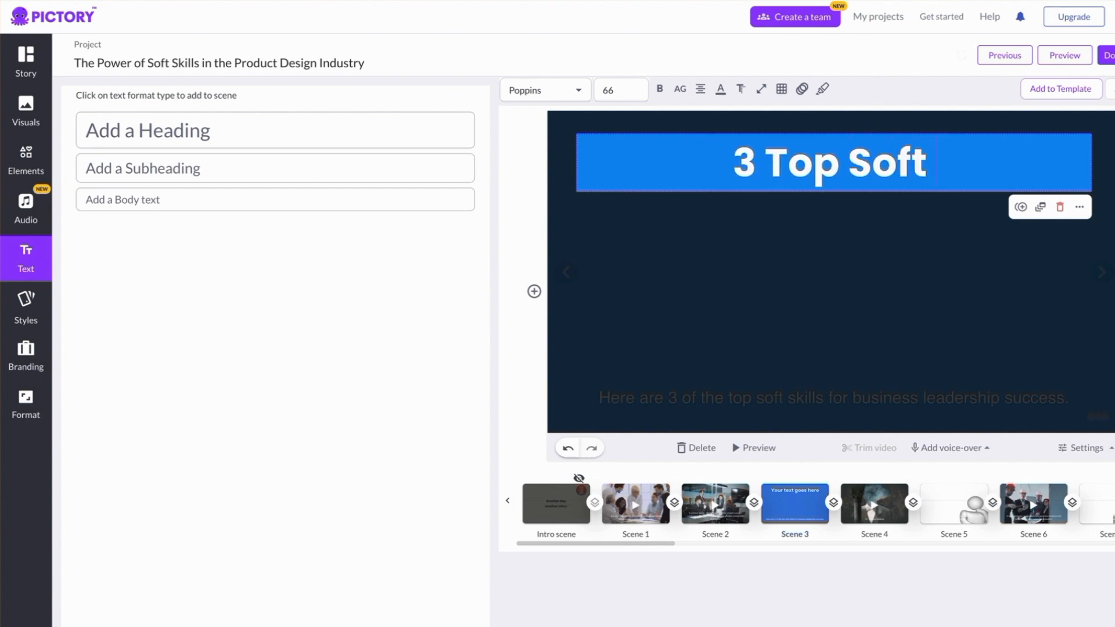
left_click(792, 255)
left_click_drag(786, 183, 790, 289)
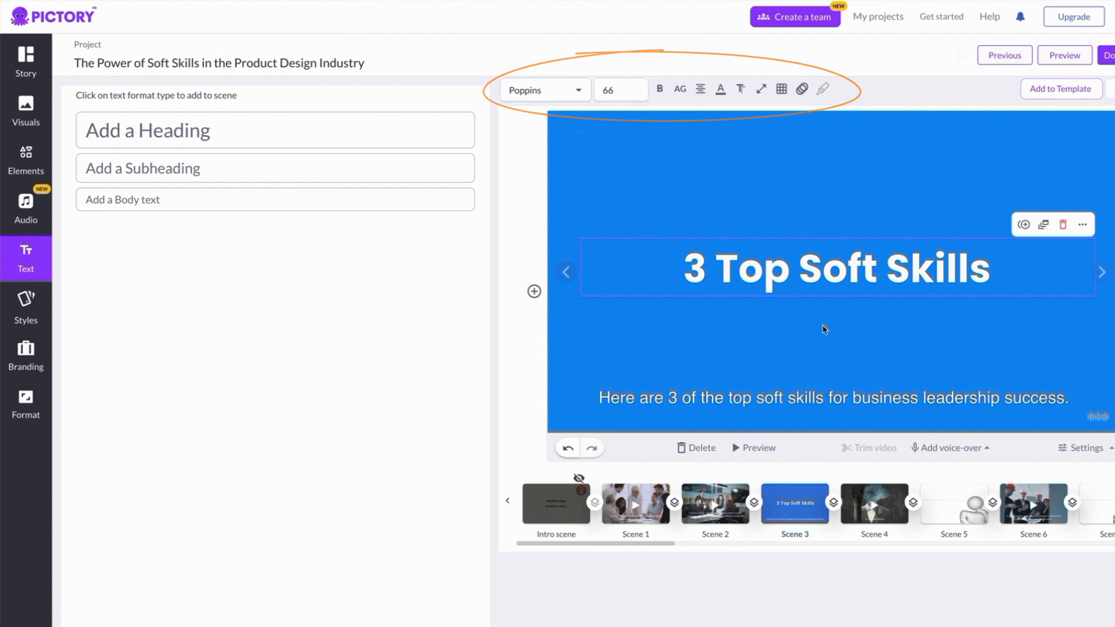
left_click(824, 329)
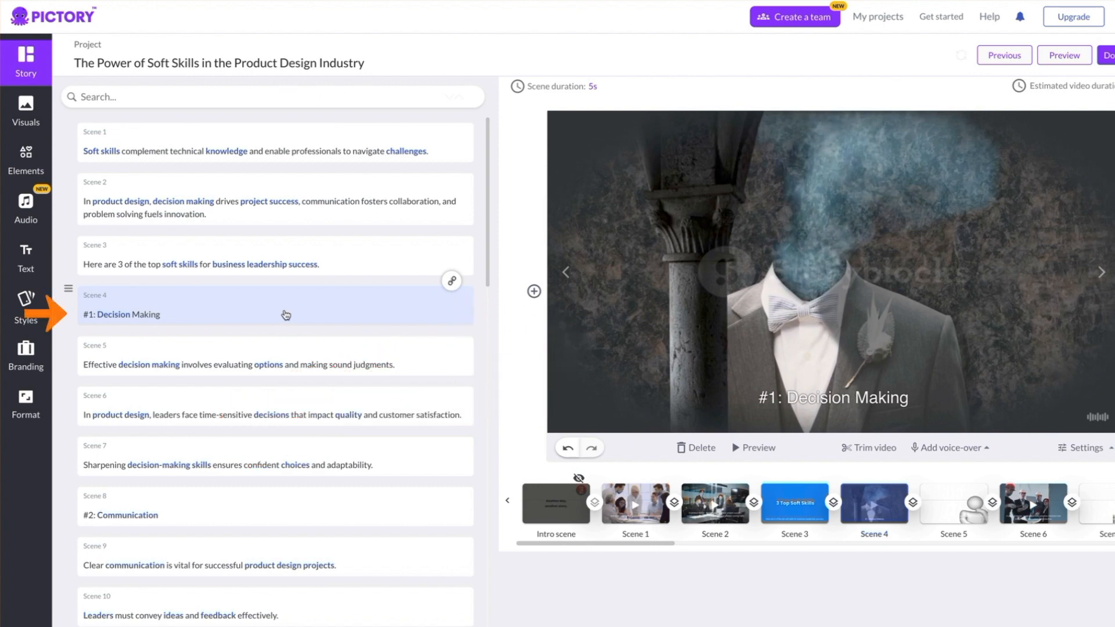
- Delete the scene "#1: Decision Making" and insert a visuals-only scene before "Effective decision making involves evaluating options and making sound judgments."
left_click(688, 451)
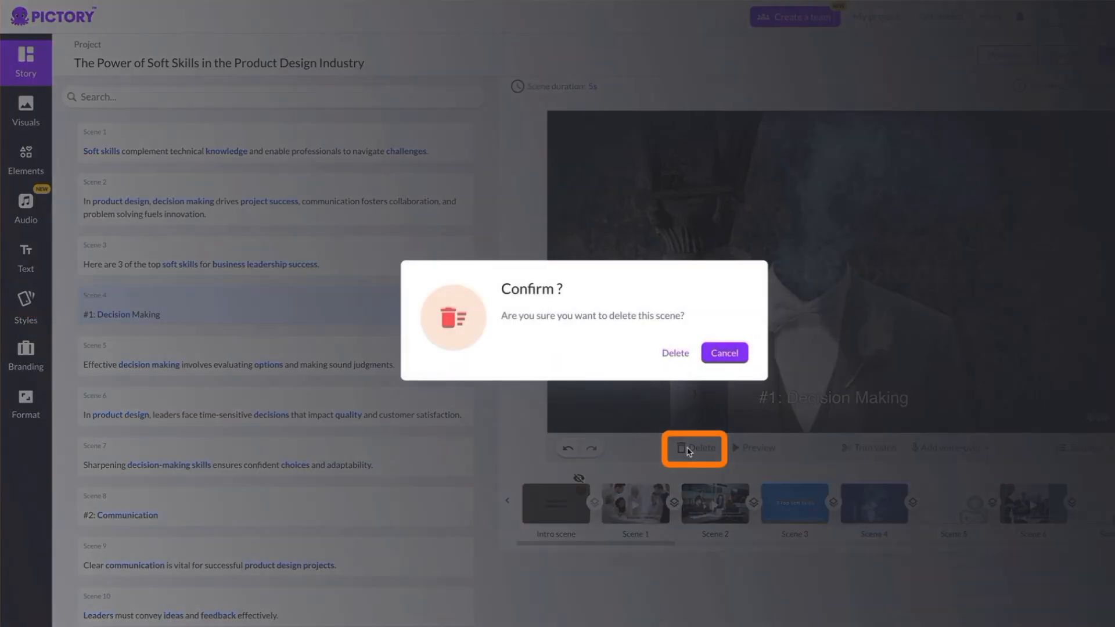
left_click(675, 354)
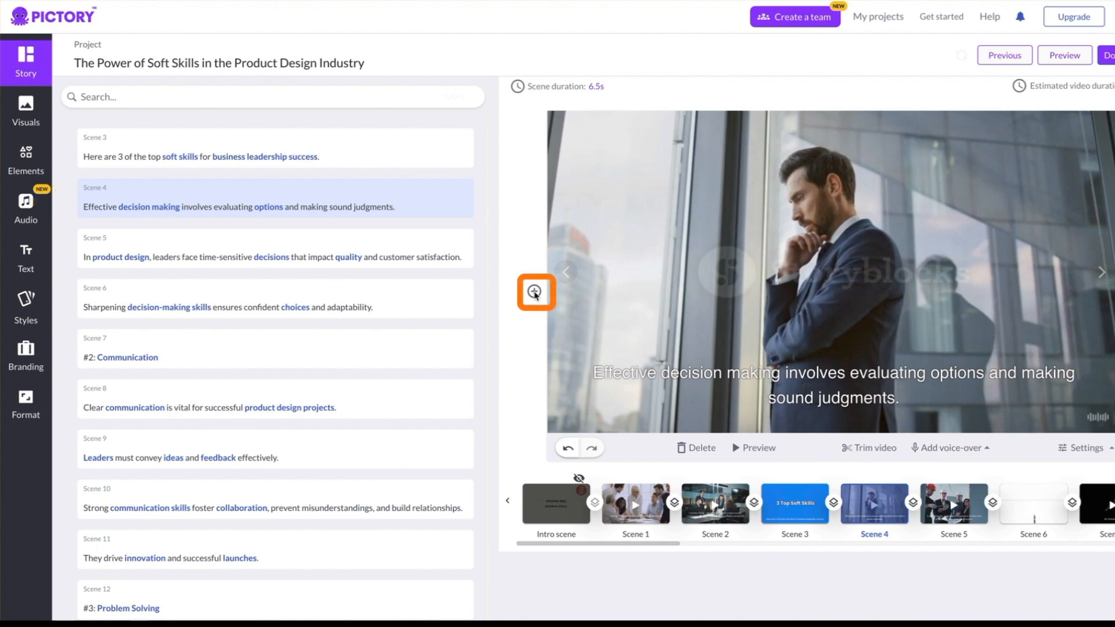
left_click(535, 293)
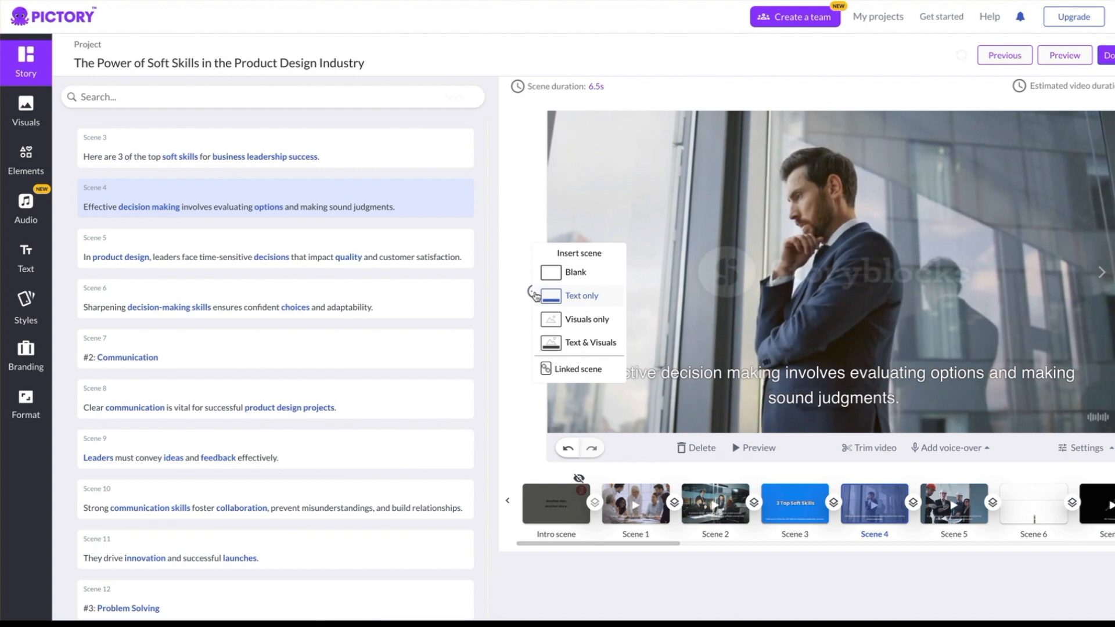
left_click(561, 320)
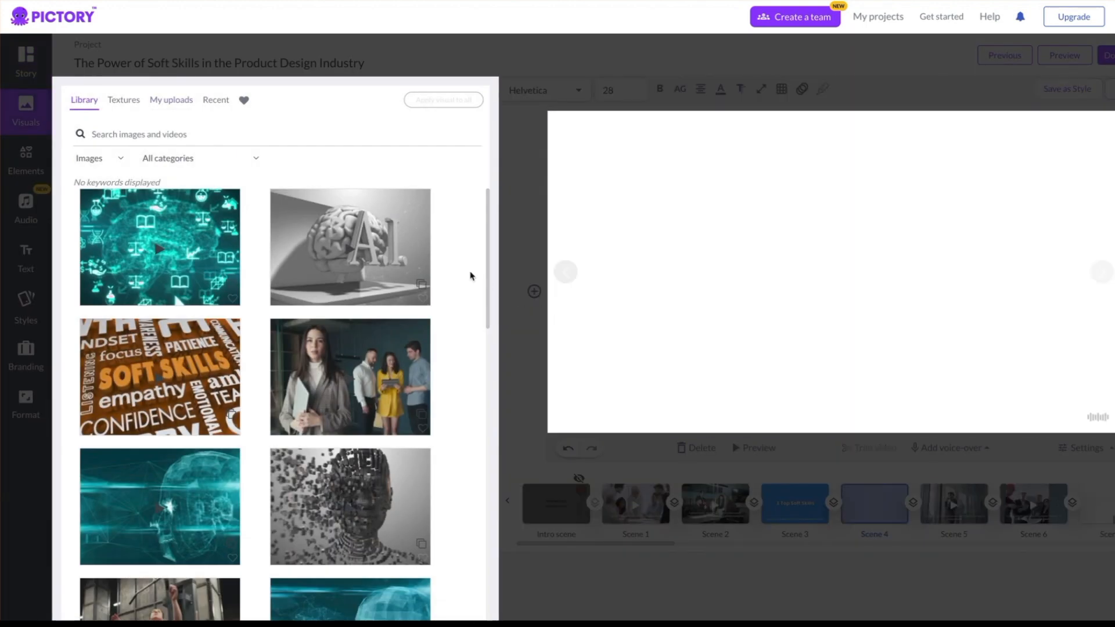
- Upload the picture of three business people in discussion from the computer and use it as the new scene 4's visual
left_click(171, 100)
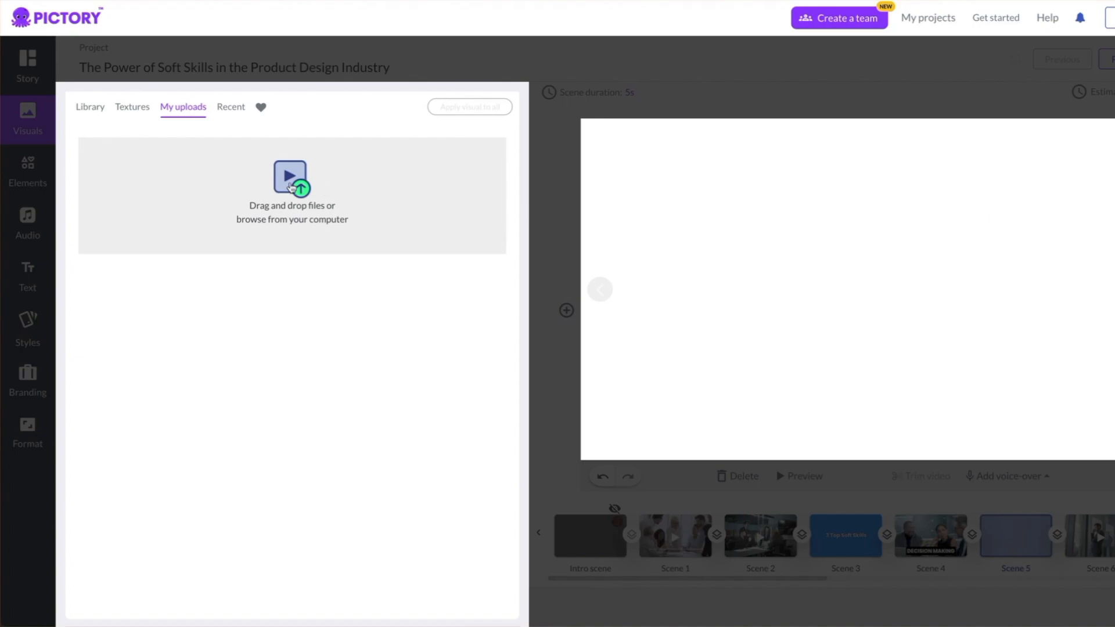
left_click(306, 186)
scroll(832, 212, "down", 5)
left_click(576, 227)
left_click(850, 405)
left_click(411, 426)
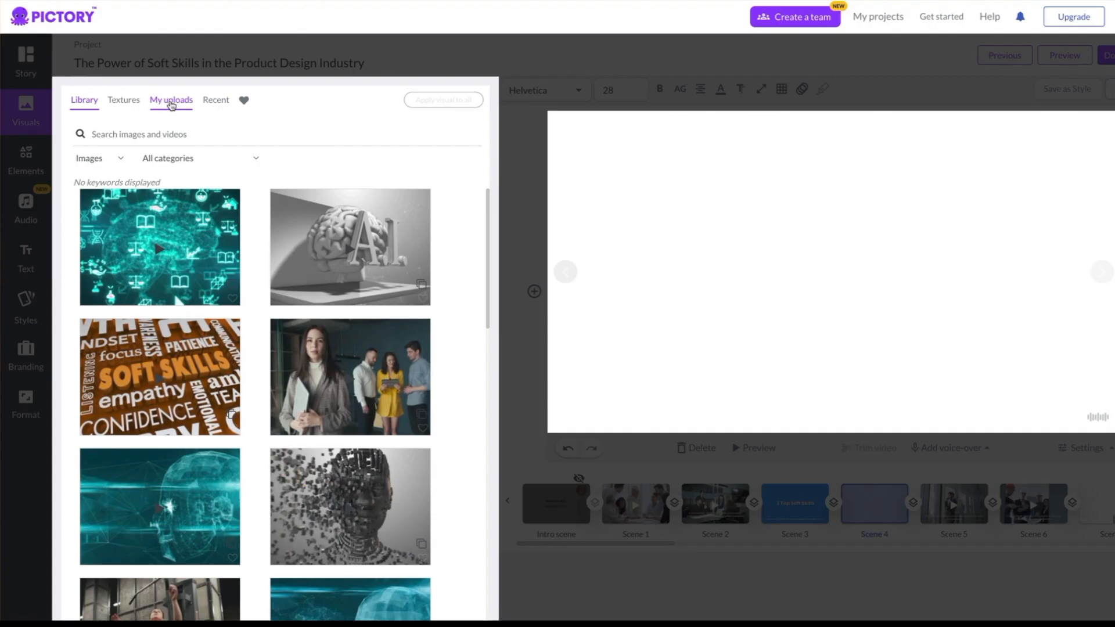
left_click(171, 108)
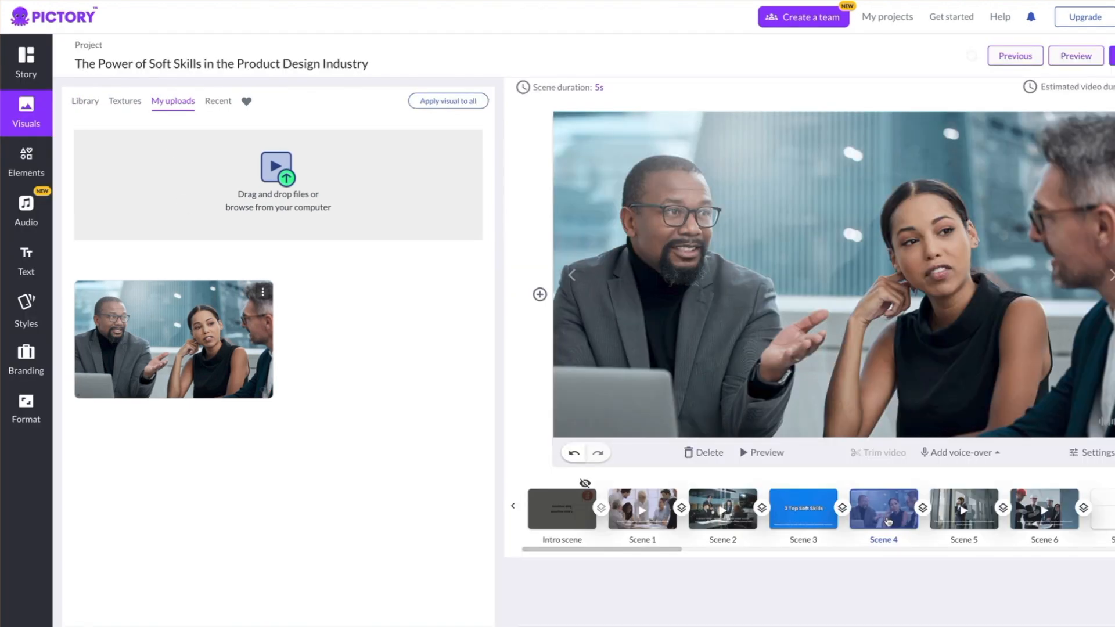
- Add the heading "DECISION MAKING" low on the scene 4 picture and enter "Decision Making" as the scene's story text
left_click(26, 261)
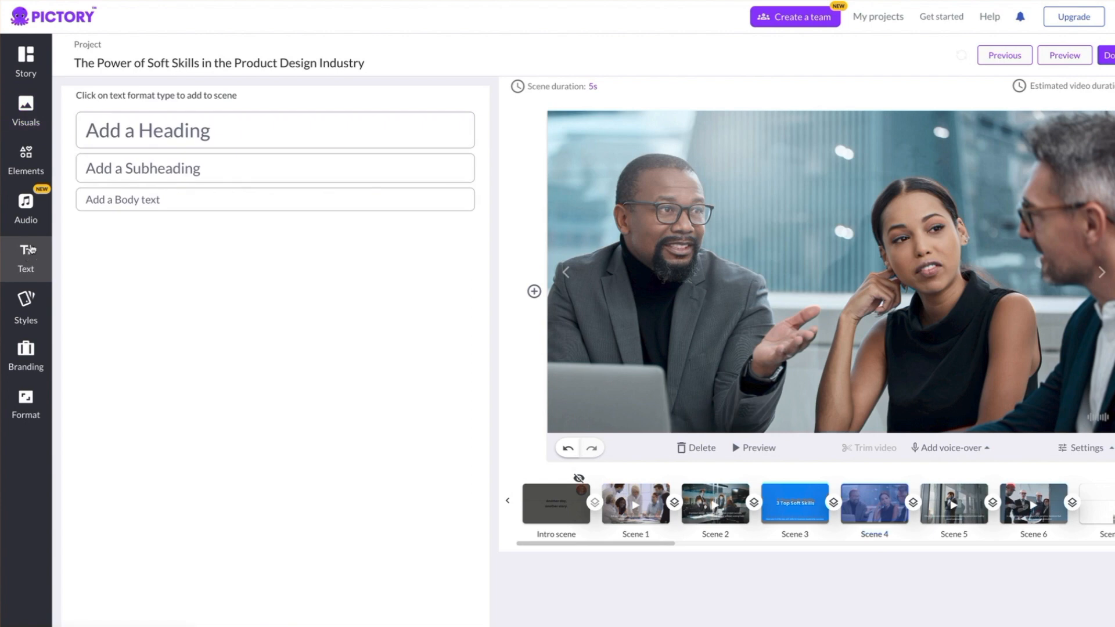
left_click(119, 130)
type("DECISION MAKING")
left_click_drag(814, 168, 812, 390)
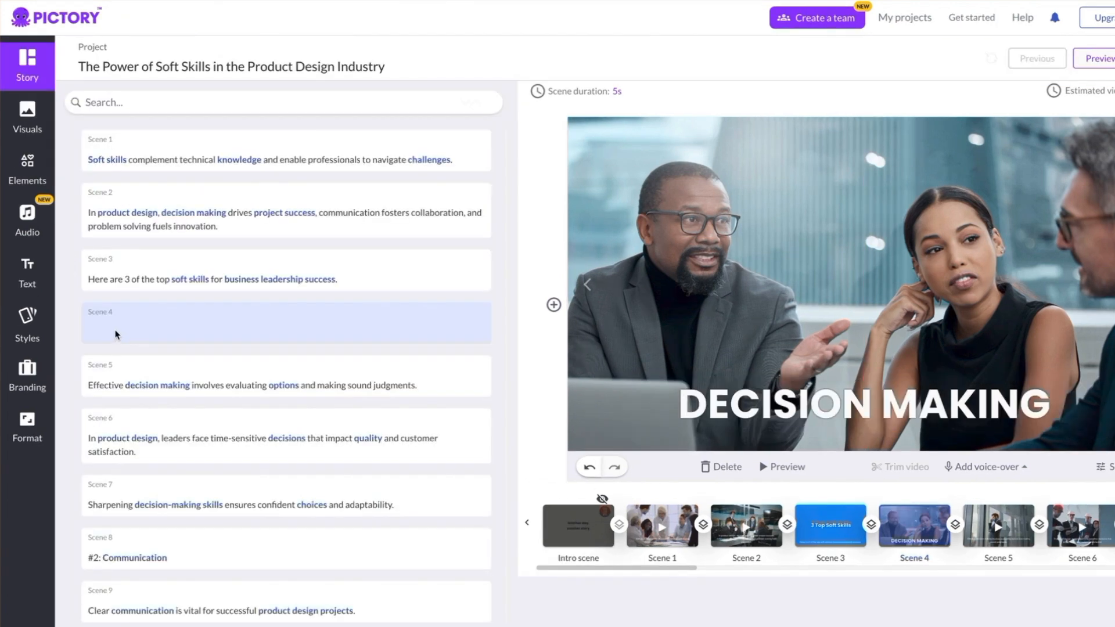
left_click(106, 332)
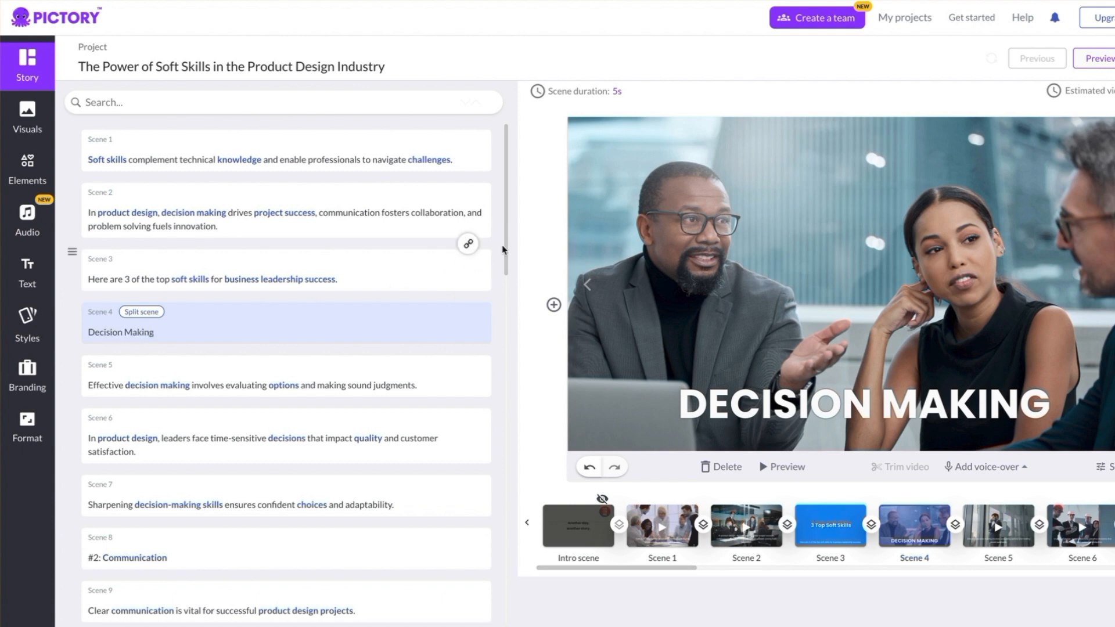
- Split scene 22 after "Client and Stakeholder Engagement:" so that "Soft skills build trust" starts its own scene
left_click_drag(507, 242, 492, 554)
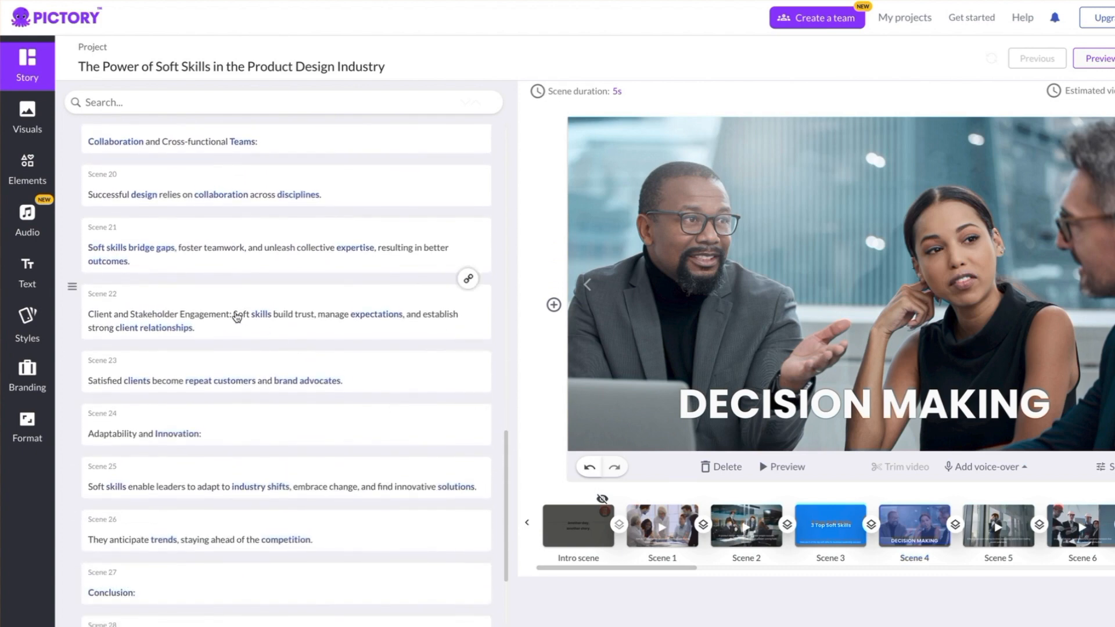
left_click(233, 319)
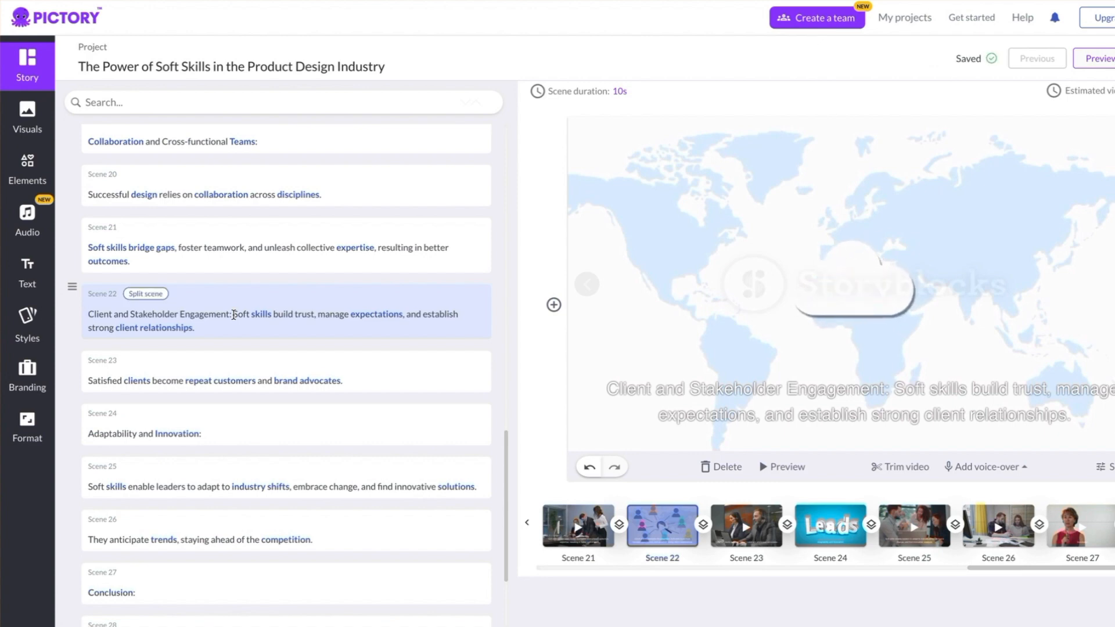
left_click(231, 314)
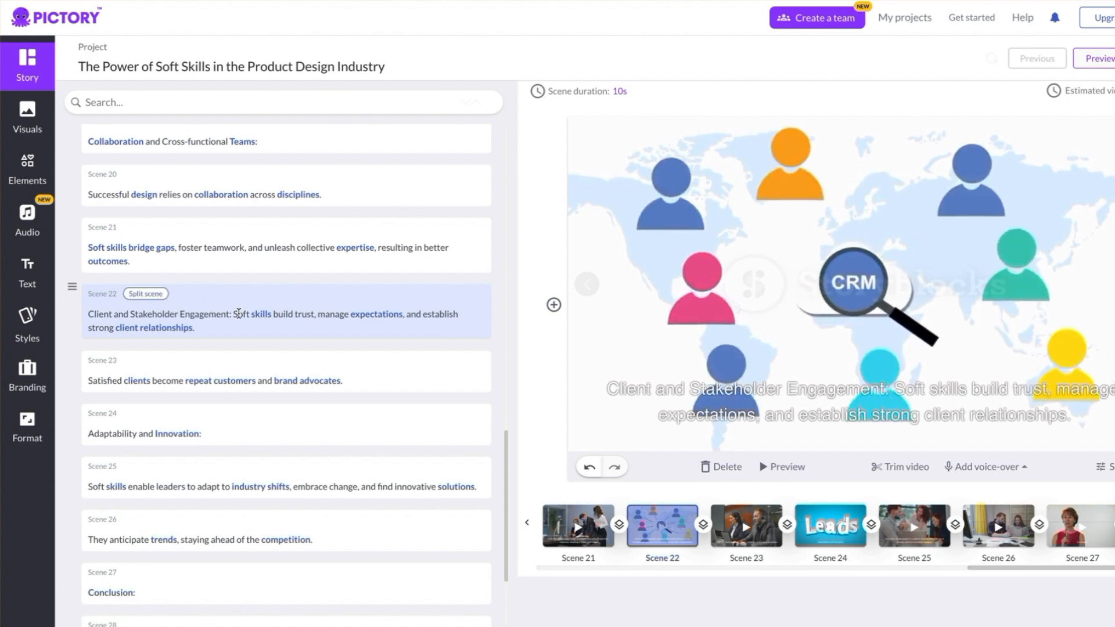
left_click(154, 296)
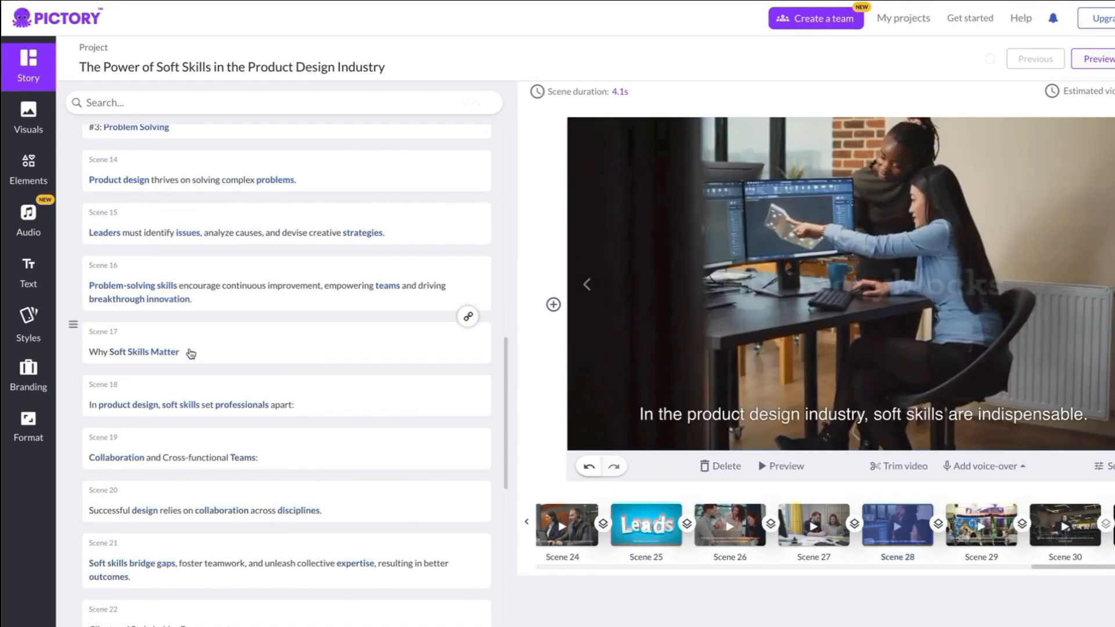
- Move the scene "Why Soft Skills Matter" down in the story's scene order
left_click(189, 353)
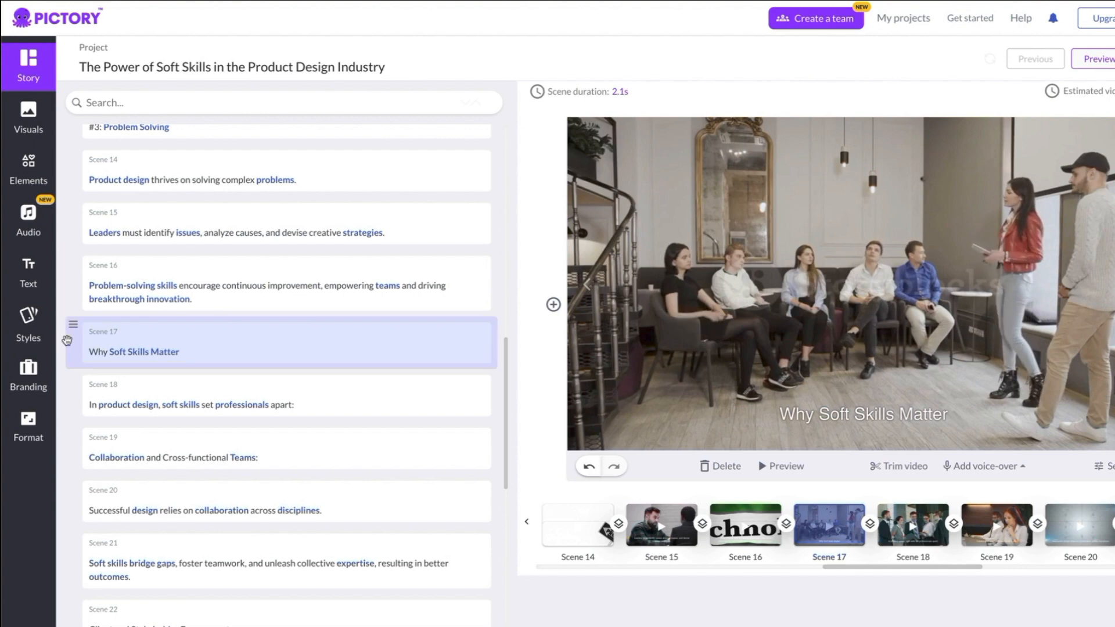
left_click_drag(67, 329, 59, 371)
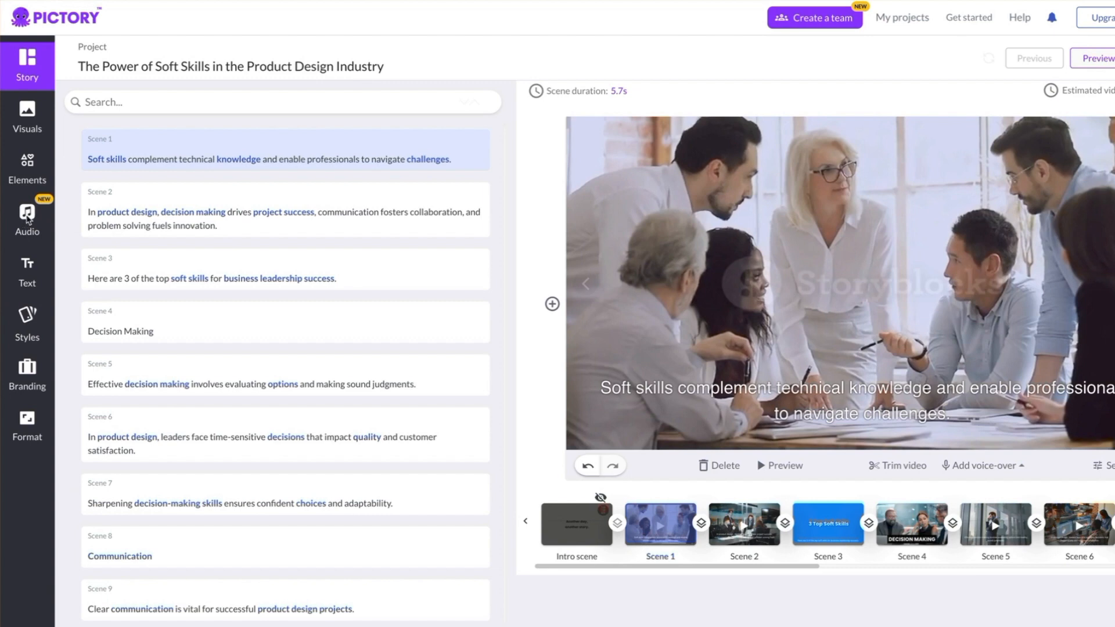
- Apply the English (US) voice-over "Ava, female" at normal speed and raise the voice-over volume
left_click(26, 217)
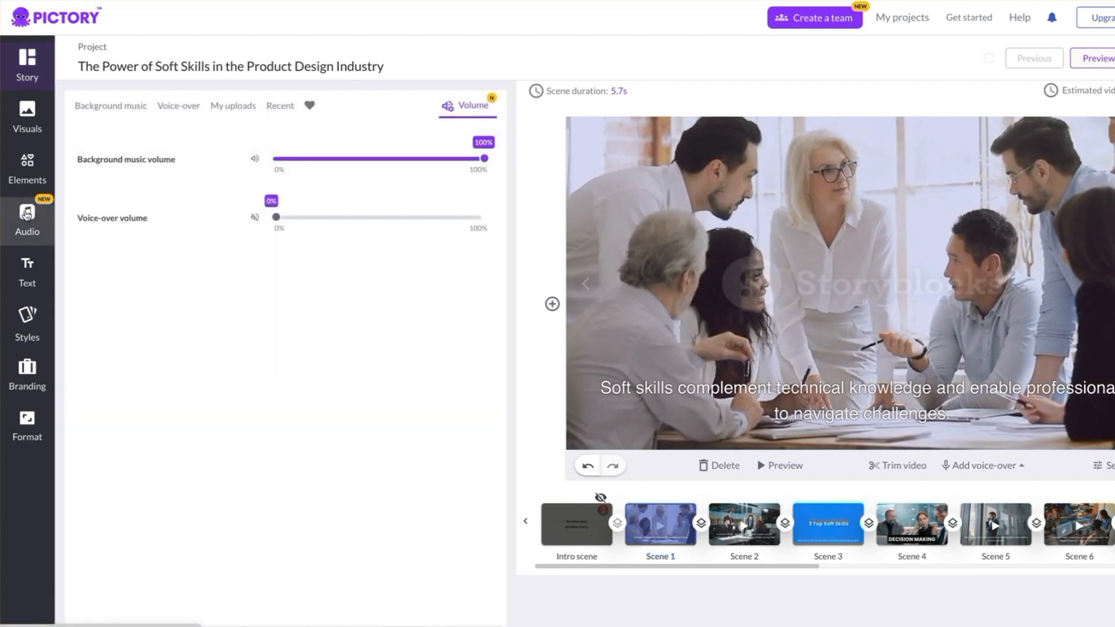
left_click(184, 108)
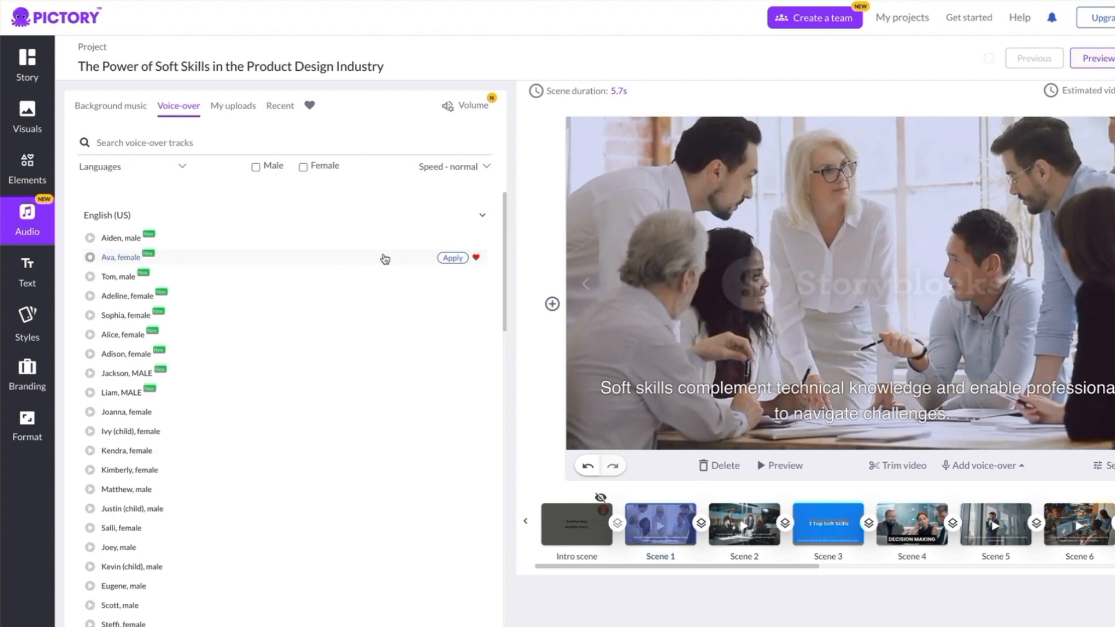
left_click(457, 259)
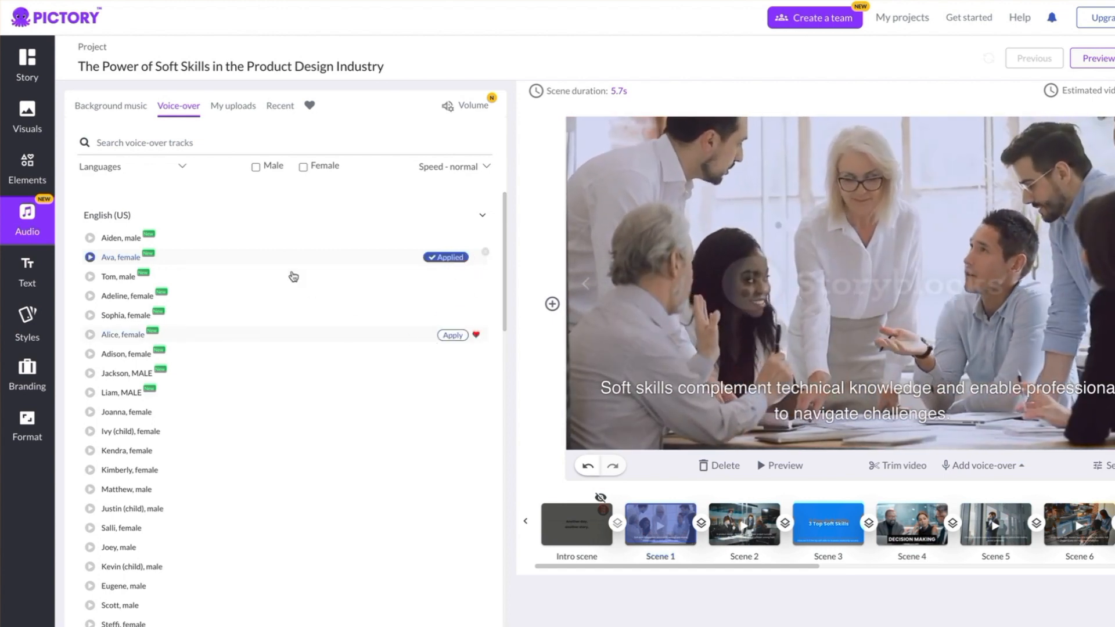
left_click(452, 106)
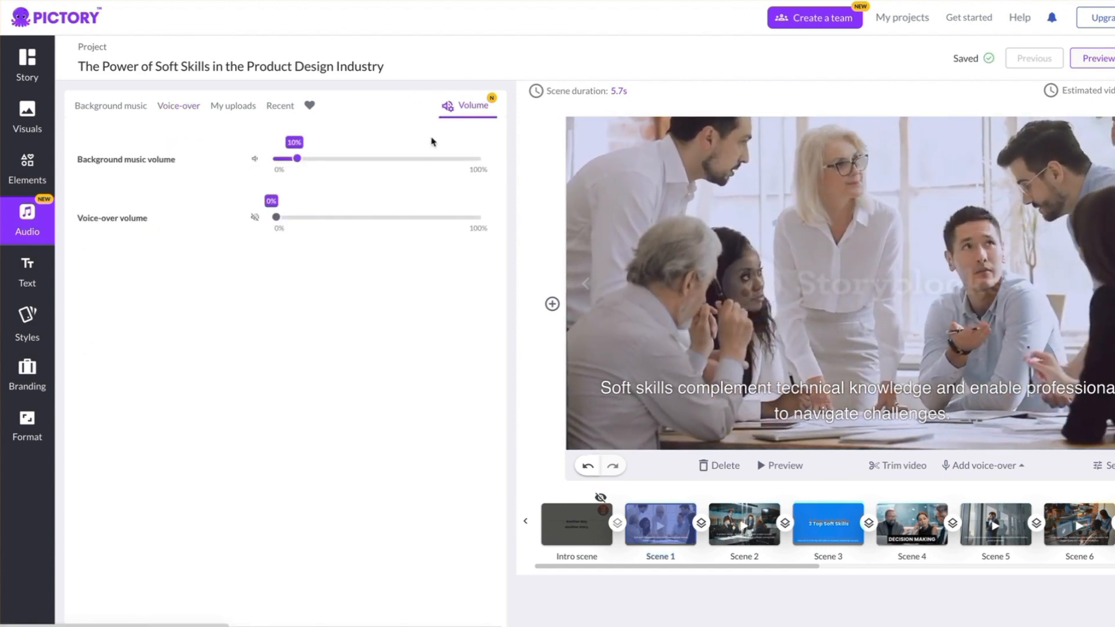
left_click_drag(277, 219, 329, 222)
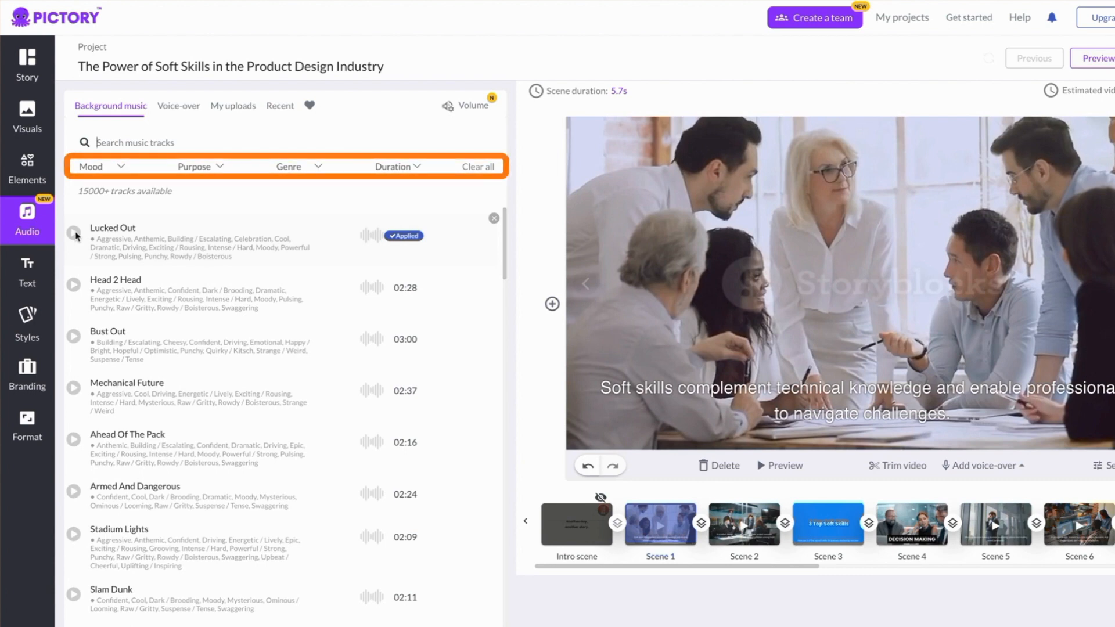
- Filter the background music by the moods Hopeful / Optimistic and Neutral and the purpose Corporate / Business
left_click(92, 166)
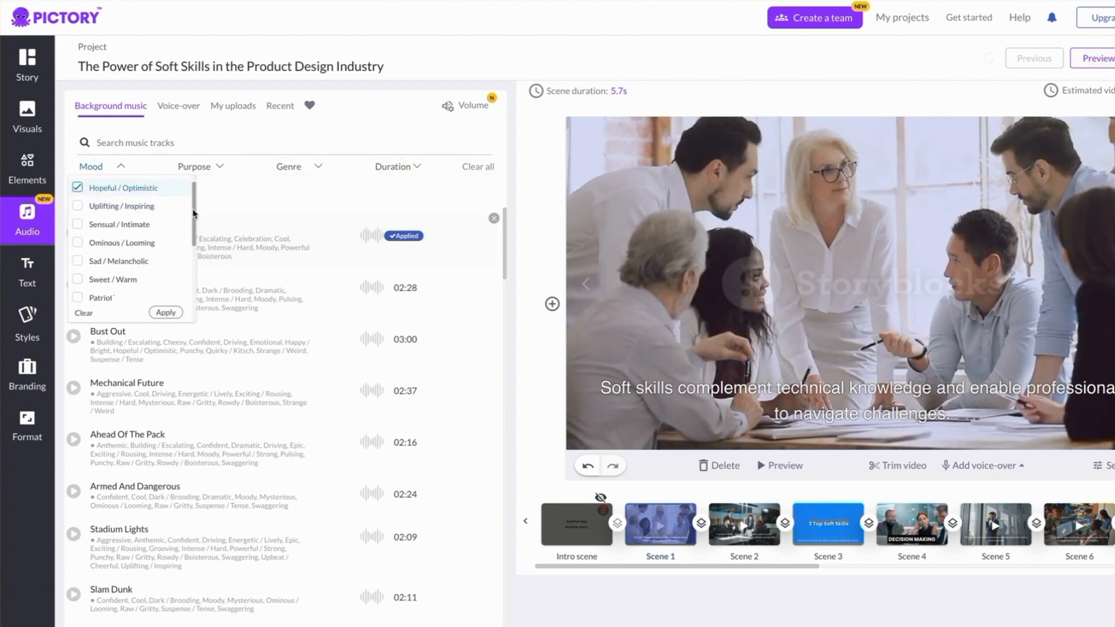
left_click_drag(195, 214, 180, 263)
left_click(166, 313)
left_click(196, 167)
scroll(294, 205, "down", 1)
scroll(293, 206, "down", 2)
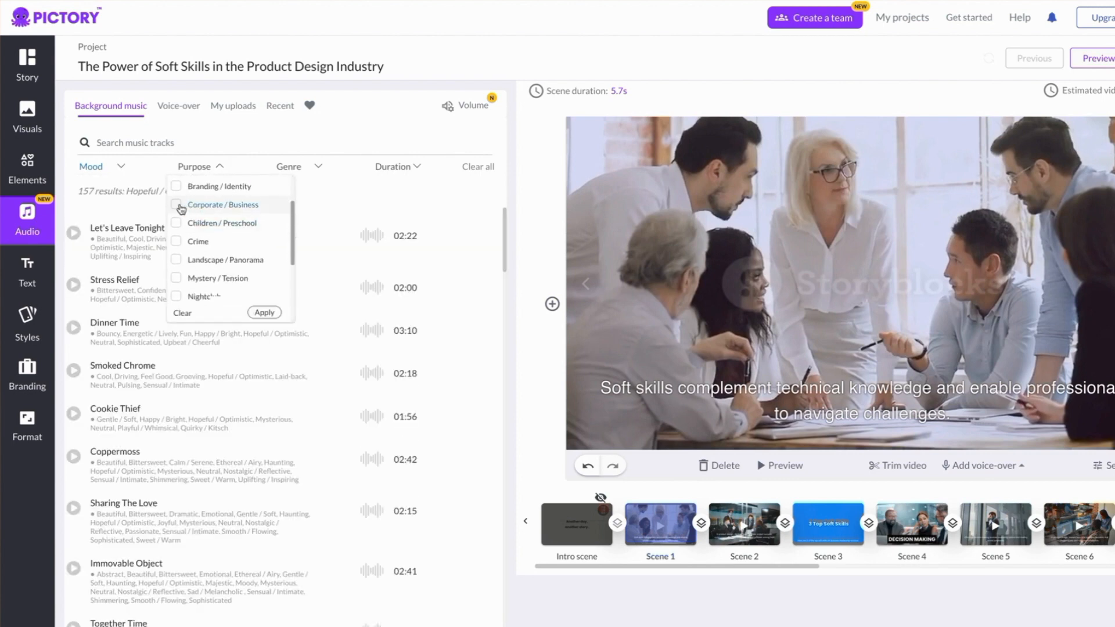
left_click(264, 312)
- Narrow the background music to the genres Ambient and Easy Listening
left_click(301, 169)
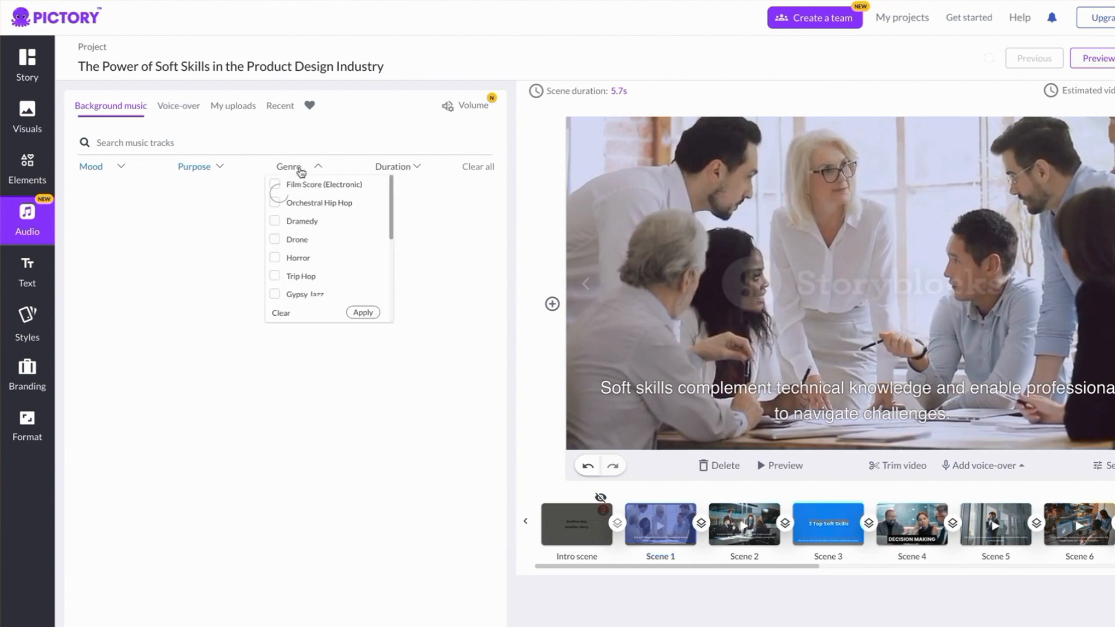
left_click_drag(393, 205, 387, 254)
left_click(274, 245)
scroll(385, 256, "down", 5)
left_click(275, 212)
left_click(361, 314)
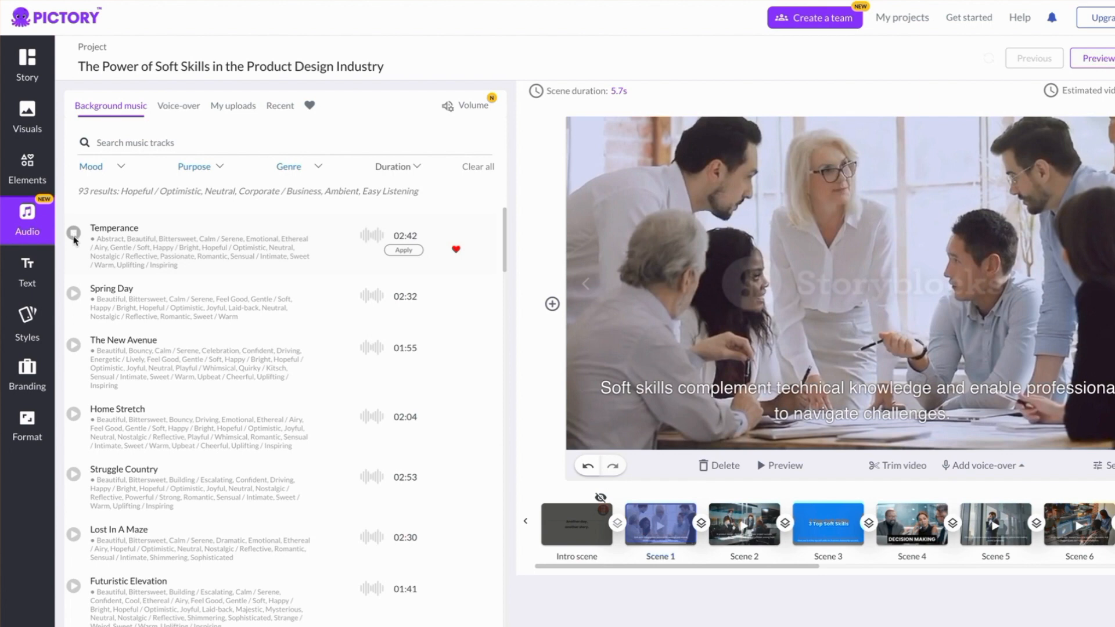
- Search the music tracks for "all for you" and apply "All For You" as the background music
left_click(74, 294)
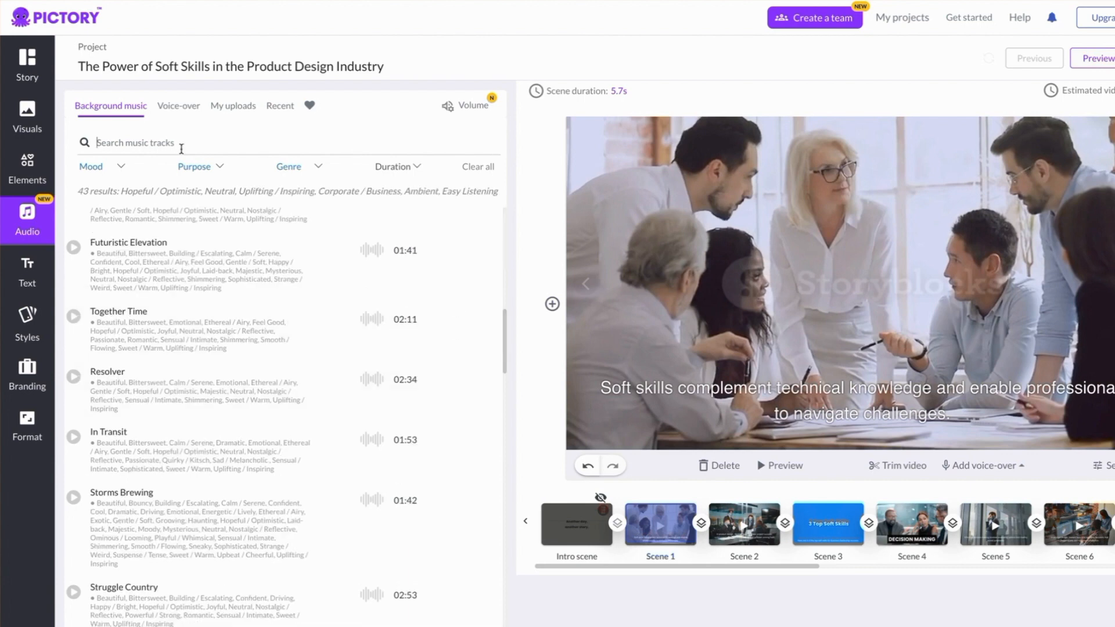
left_click(180, 149)
type("all for you")
key("Return")
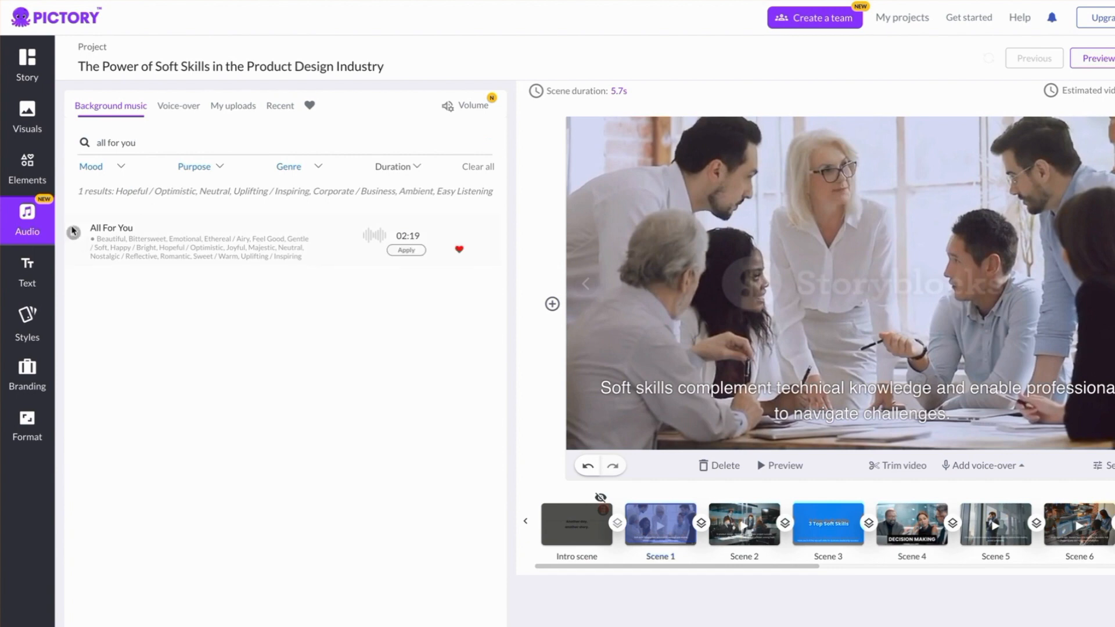
left_click(406, 250)
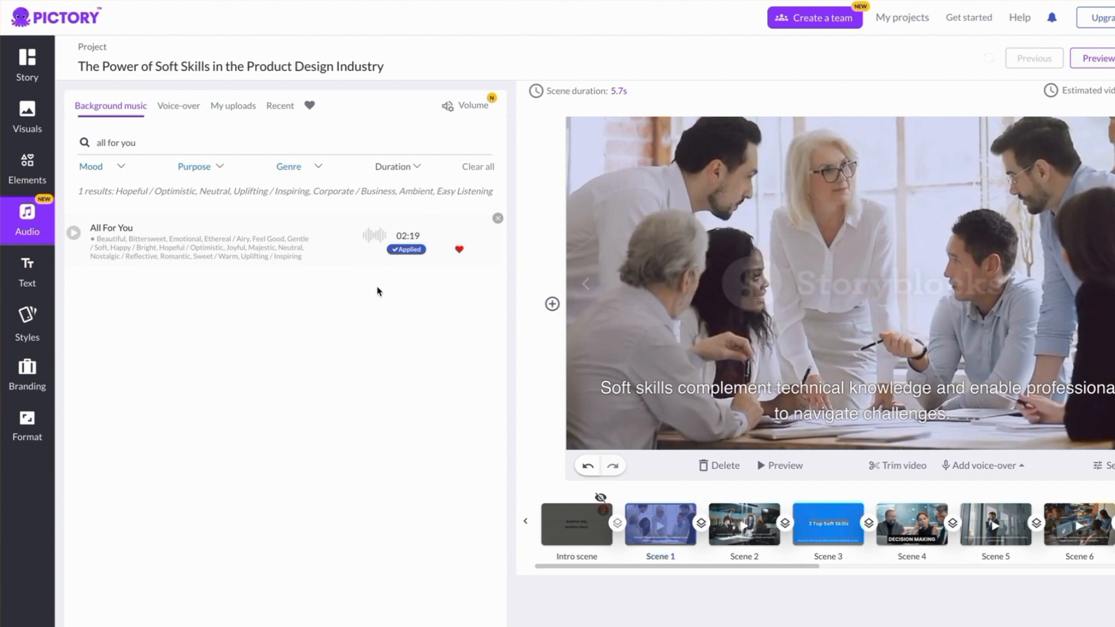
- Lower the background music volume slightly and preview the whole video
left_click(458, 110)
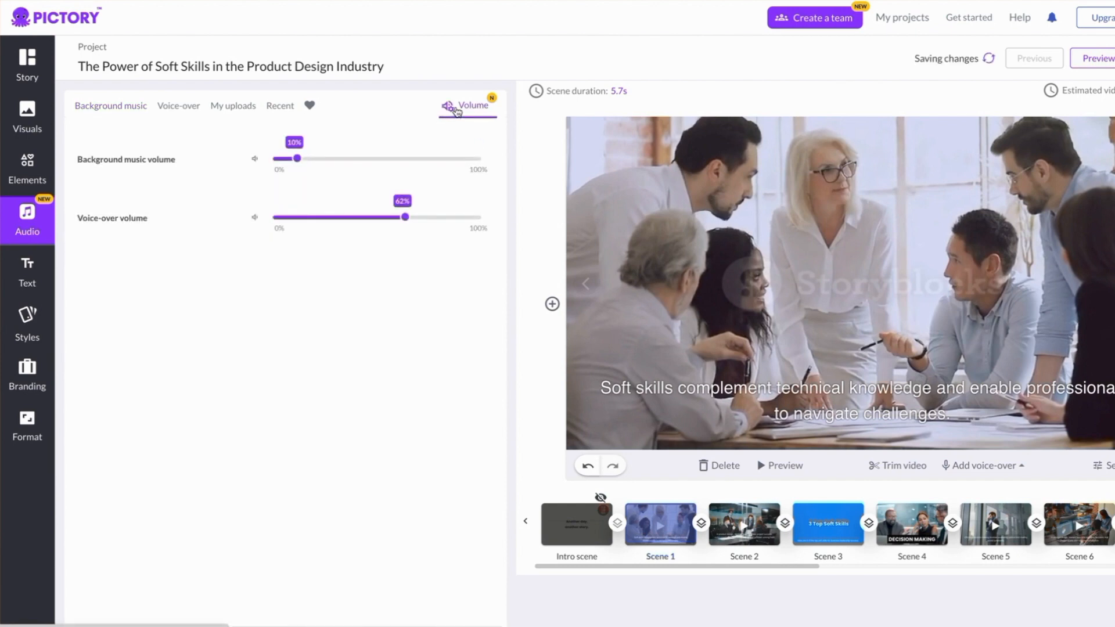
left_click_drag(300, 162, 291, 162)
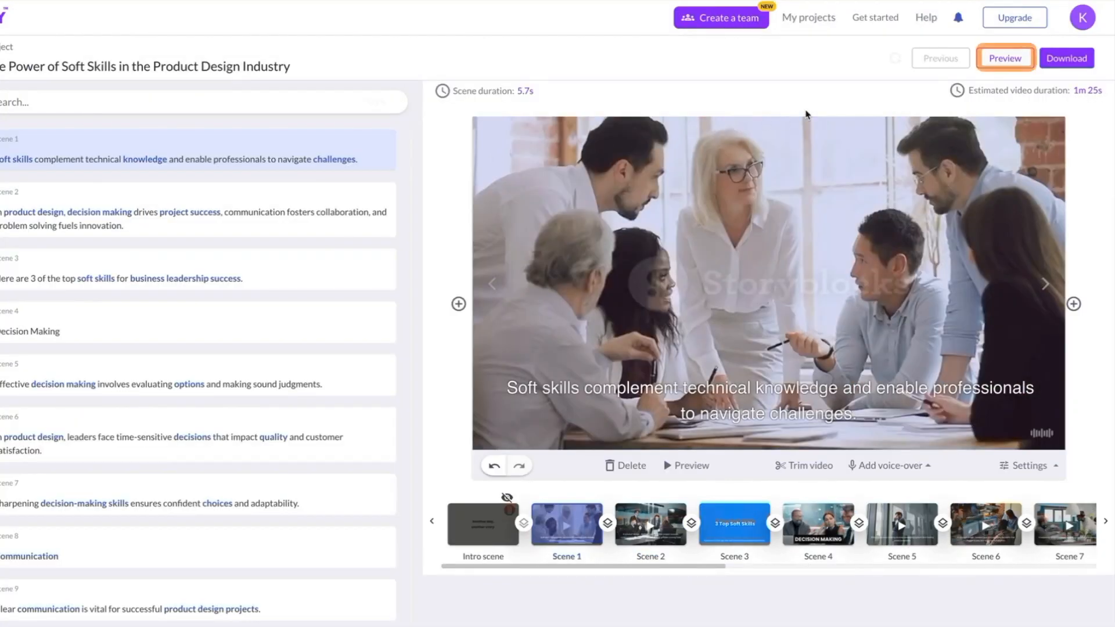
left_click(1005, 59)
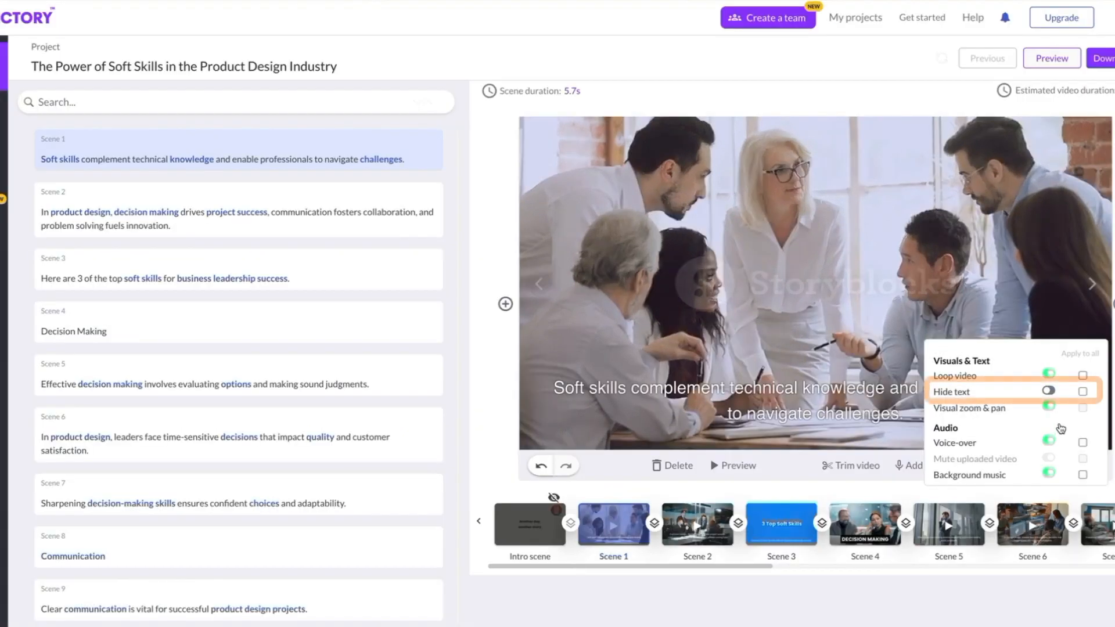
- Hide the on-screen text in scene 1 and apply that setting to all scenes
left_click(1034, 381)
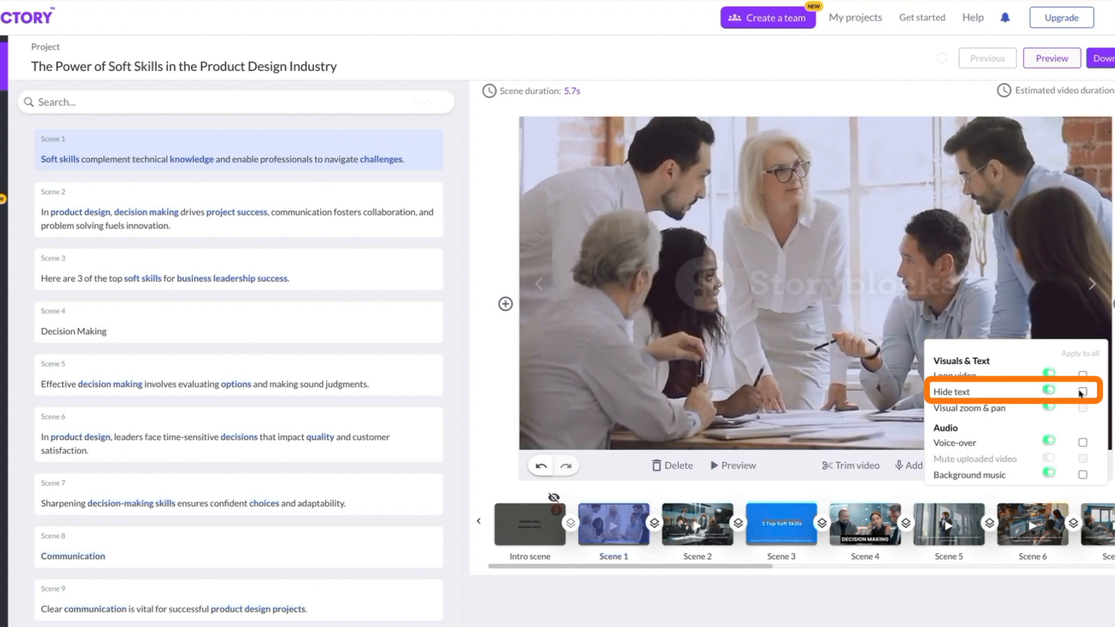
left_click(1082, 392)
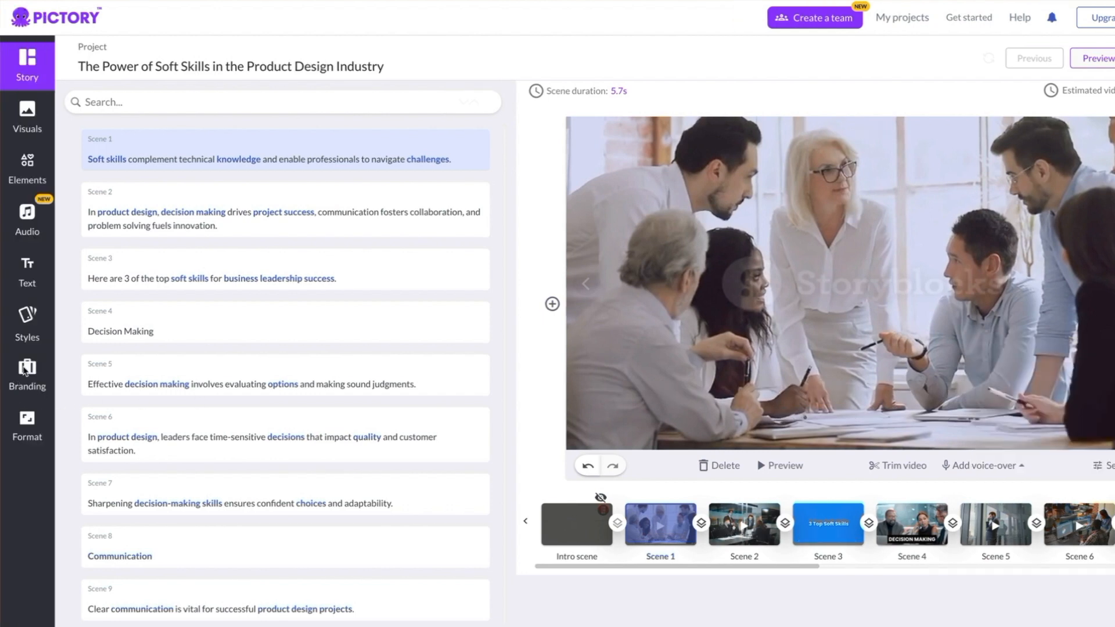
- Try the branding intro scene with its logo and switch it off again
left_click(26, 372)
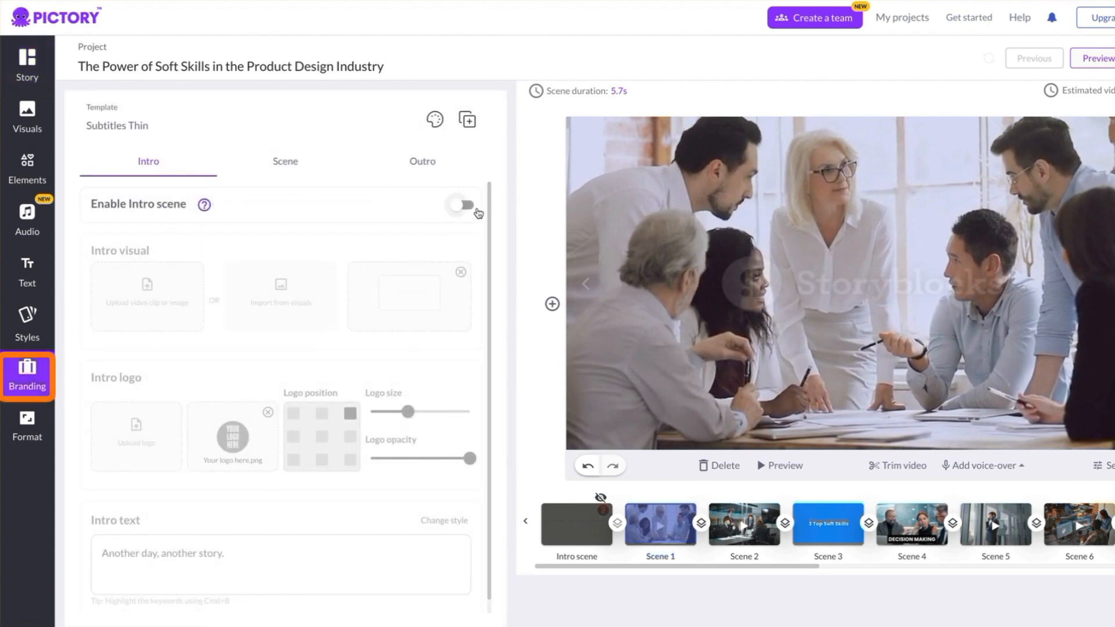
left_click(464, 207)
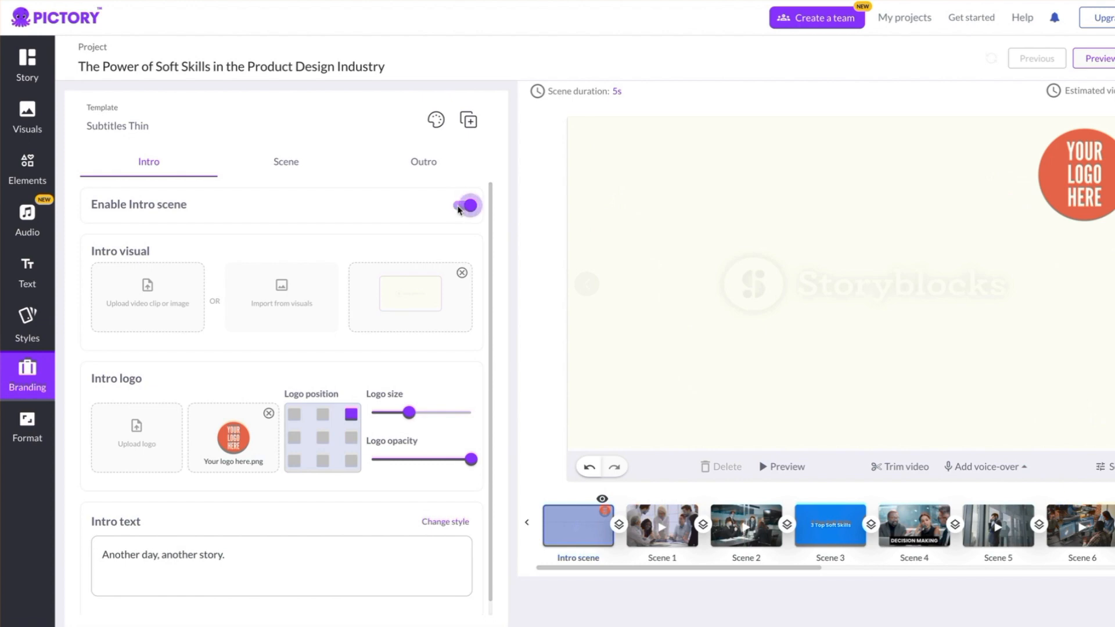
left_click(458, 210)
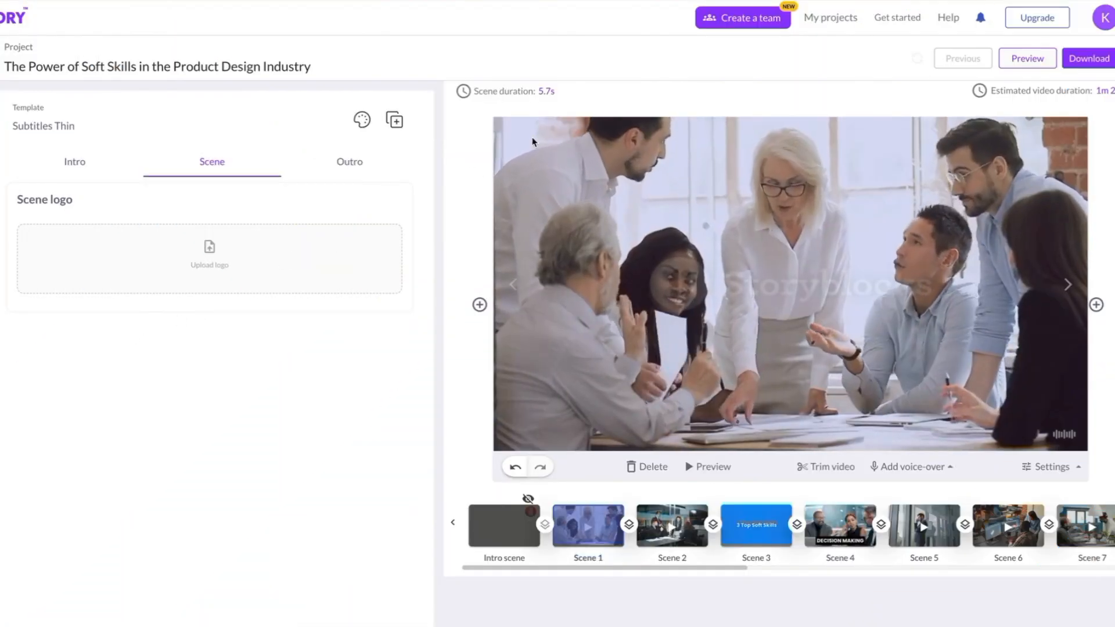
- Generate and download the finished project as a video, and open it from the saved projects
left_click(1088, 58)
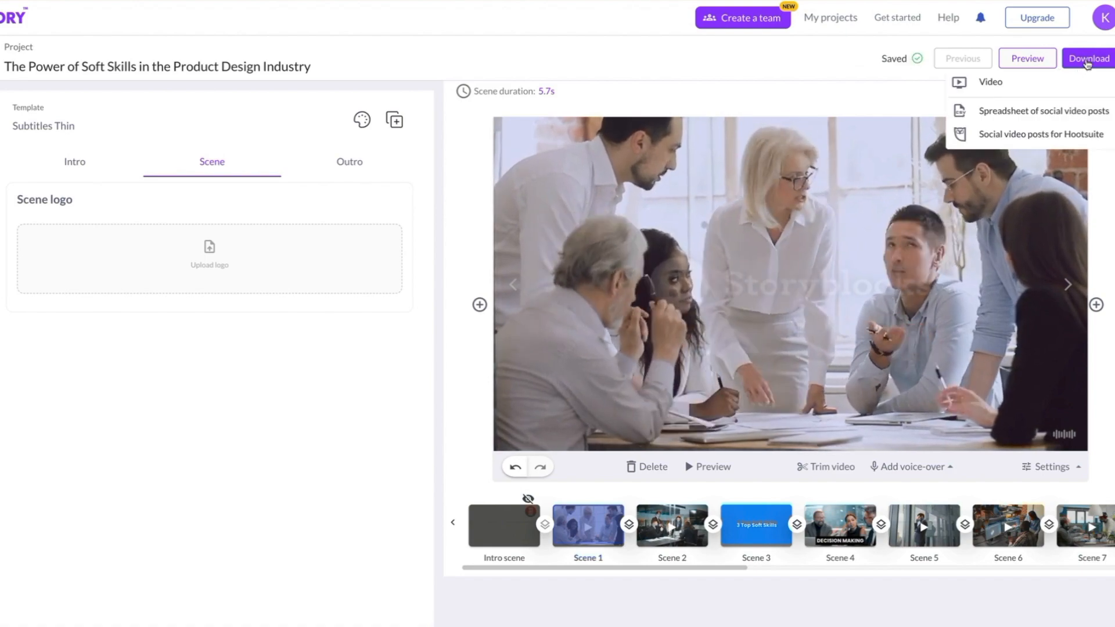
left_click(990, 82)
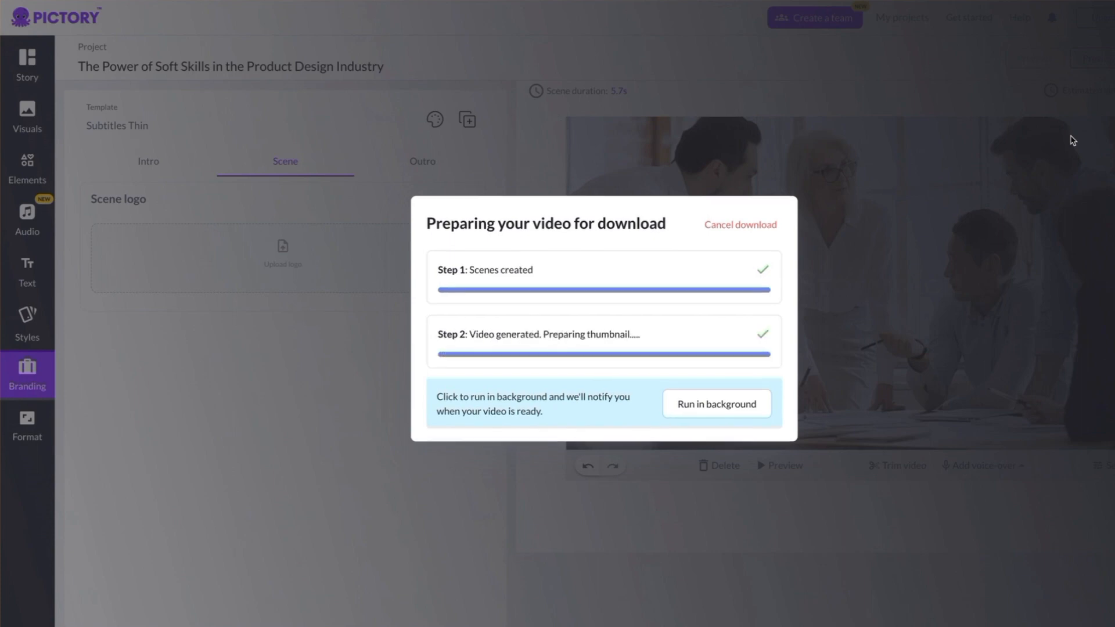
left_click(731, 364)
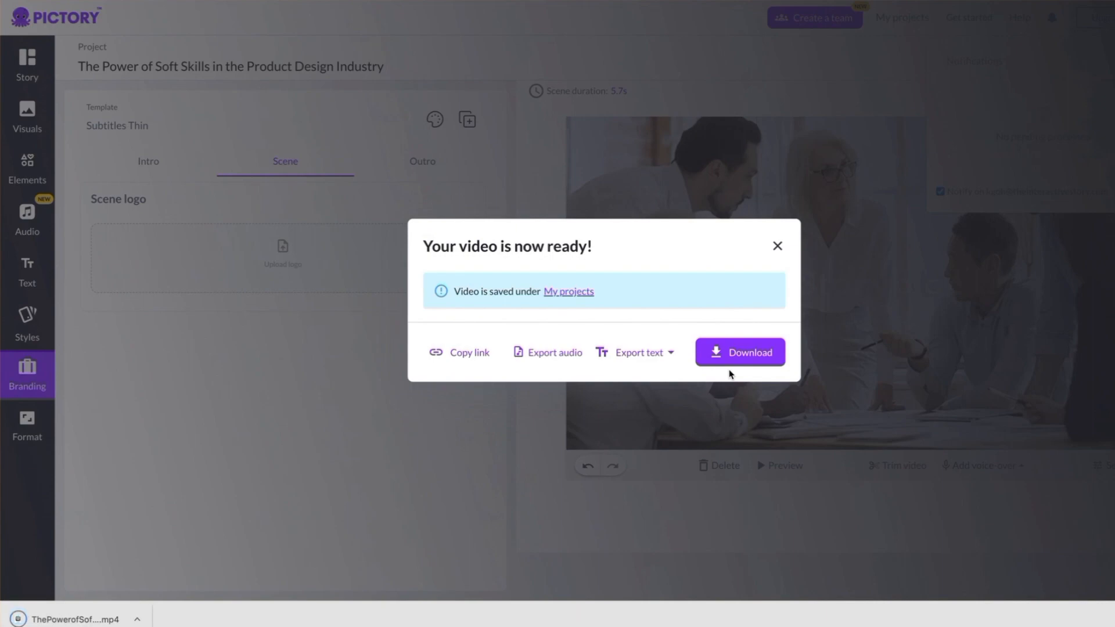
left_click(559, 292)
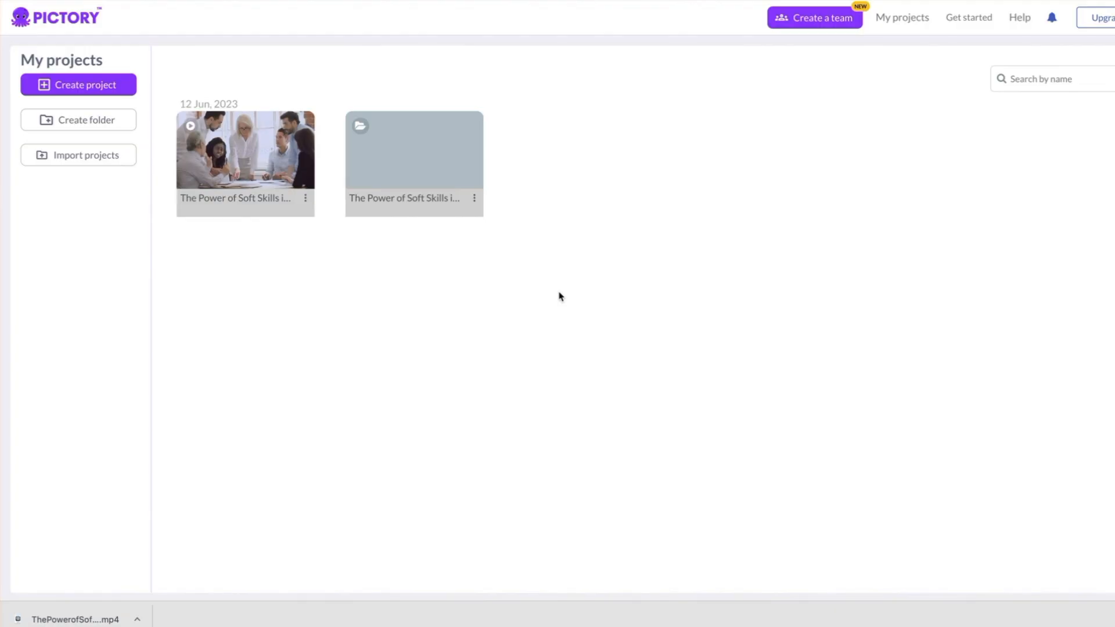
left_click(243, 162)
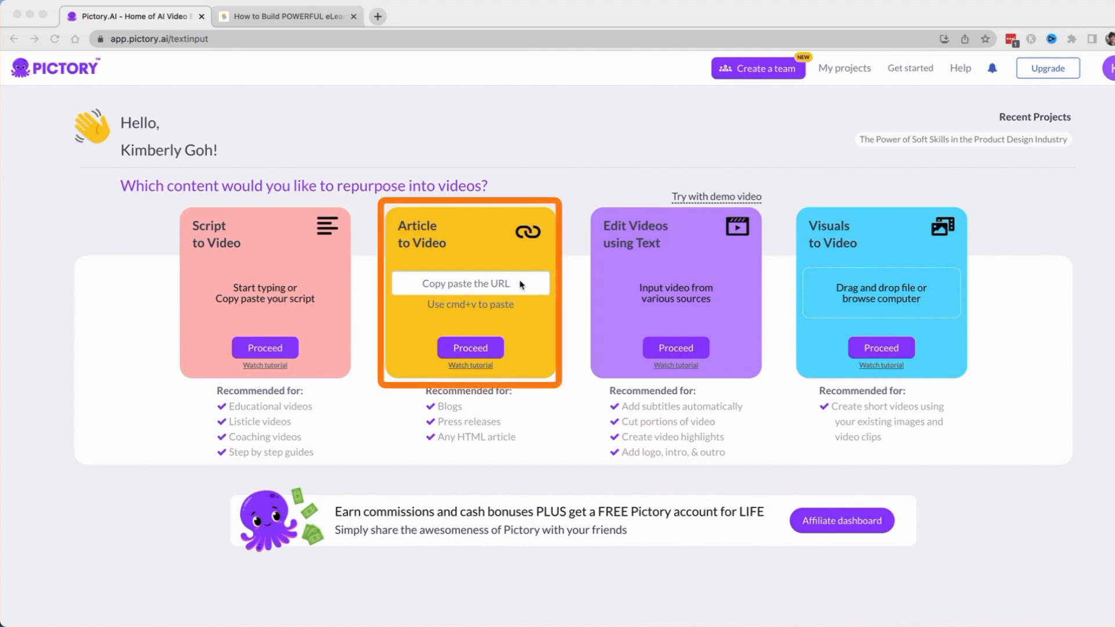
- Start an article-to-video project from the URL of the "How to Build Powerful eLearning Scenarios" blog post
left_click(521, 284)
left_click(288, 10)
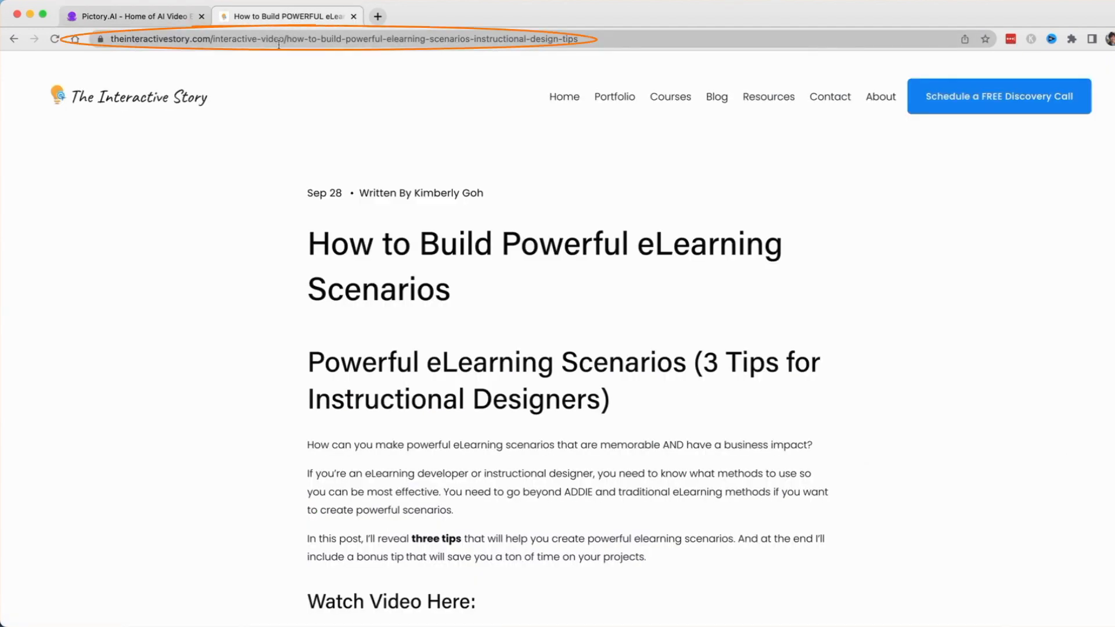
left_click(278, 42)
left_click(131, 18)
left_click(473, 291)
key("super+v")
left_click(496, 352)
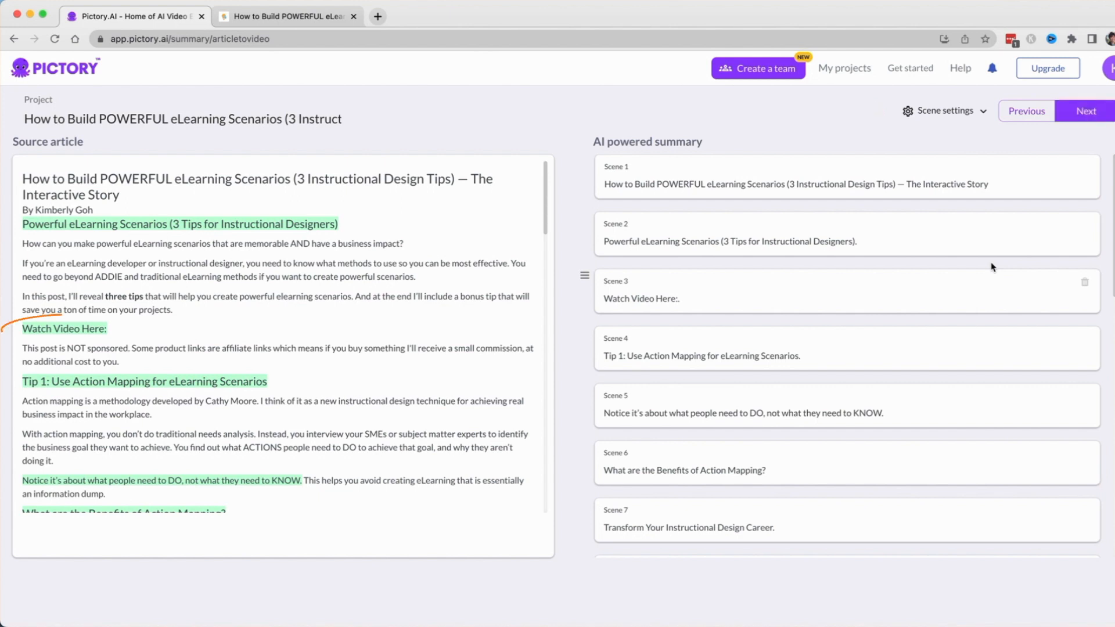
- Drop "Watch Video Here:" from the article summary and add the sentences about eLearning developers, ADDIE and the three tips
mouse_move(25, 331)
left_click(61, 331)
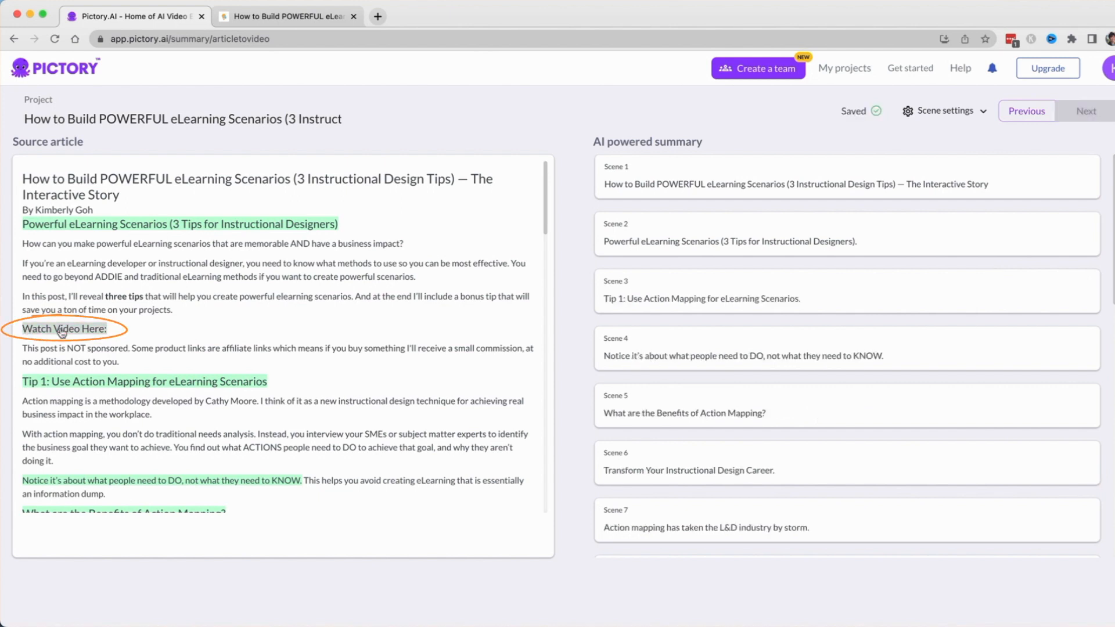
left_click(34, 267)
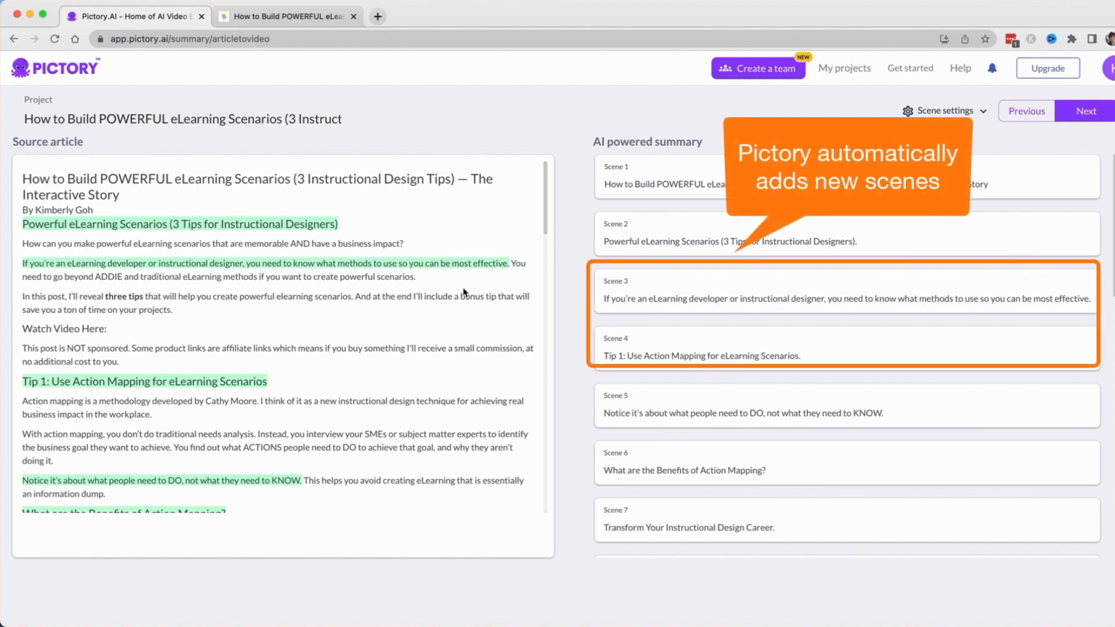
left_click_drag(525, 267, 526, 267)
left_click_drag(22, 297, 98, 299)
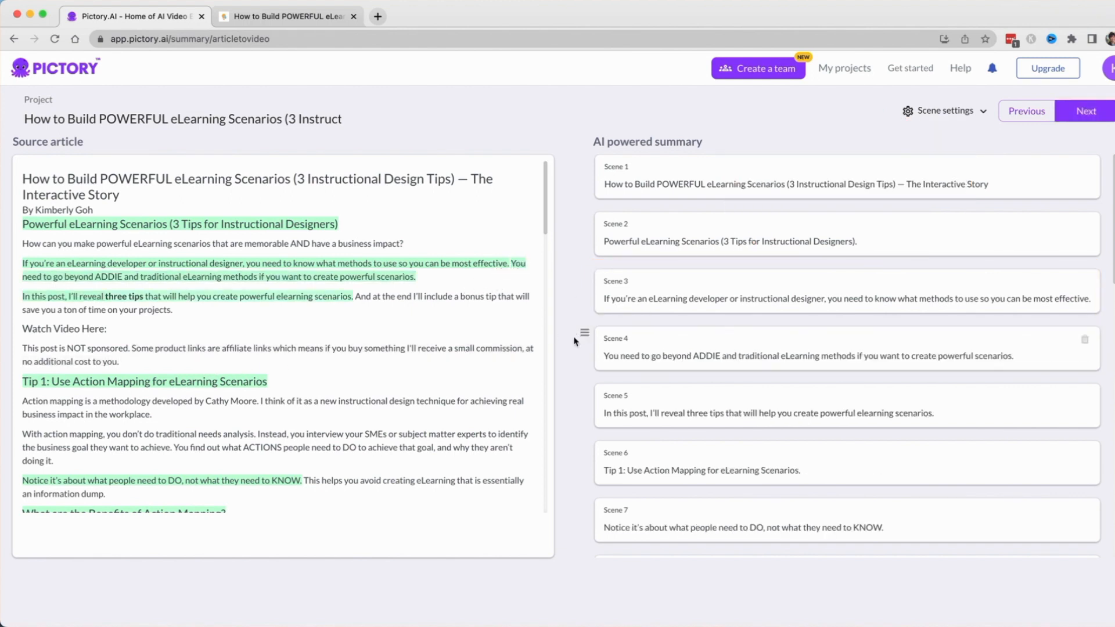
- Move the "Tip 1: Use Action Mapping" scene up to third place and choose the Subtitle Yellow template in 16:9
left_click_drag(584, 453, 576, 292)
left_click(1086, 117)
scroll(1094, 406, "down", 10)
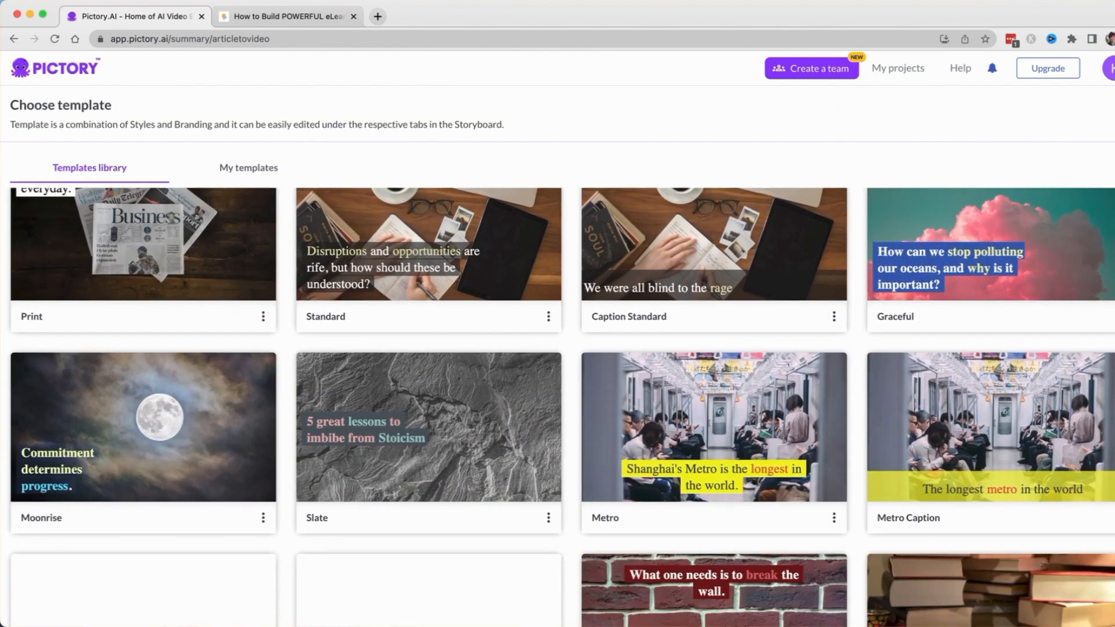
scroll(1094, 405, "down", 3)
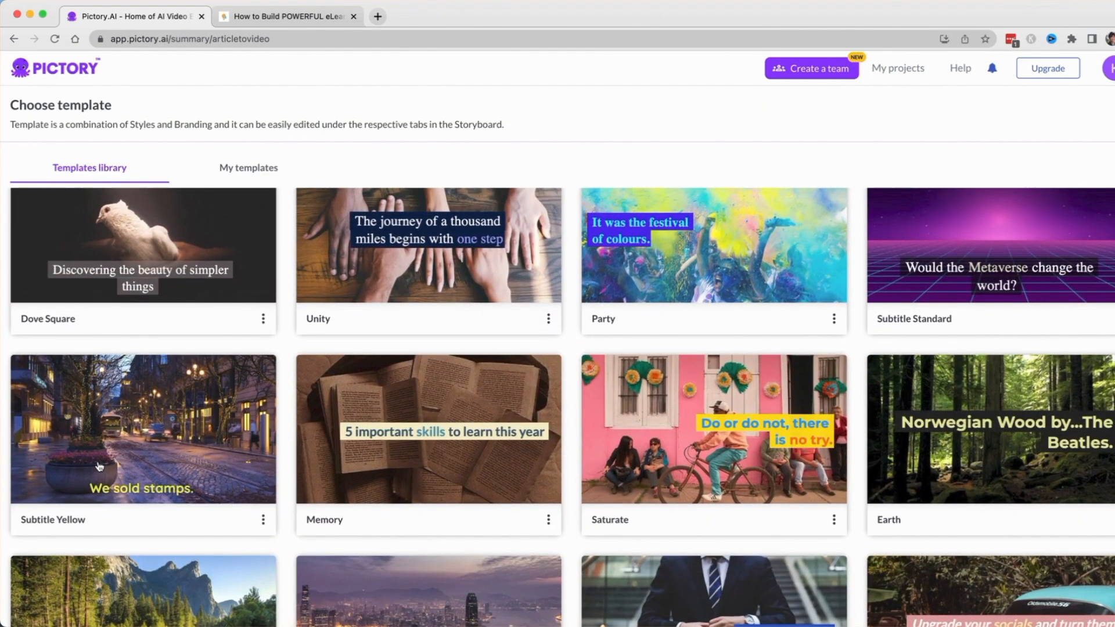
mouse_move(100, 467)
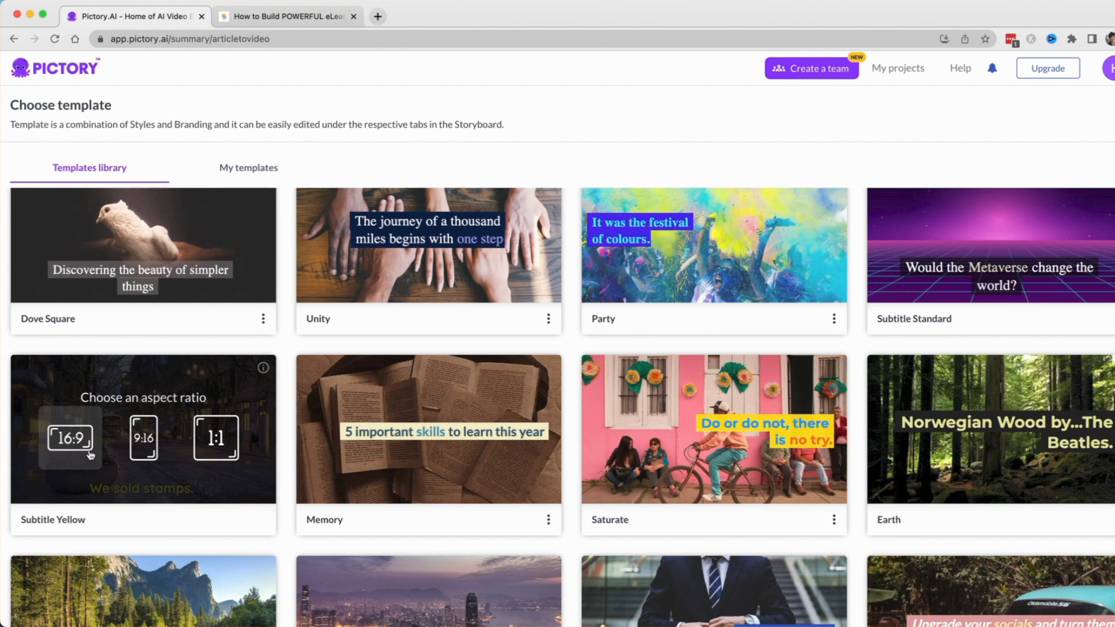
left_click(71, 439)
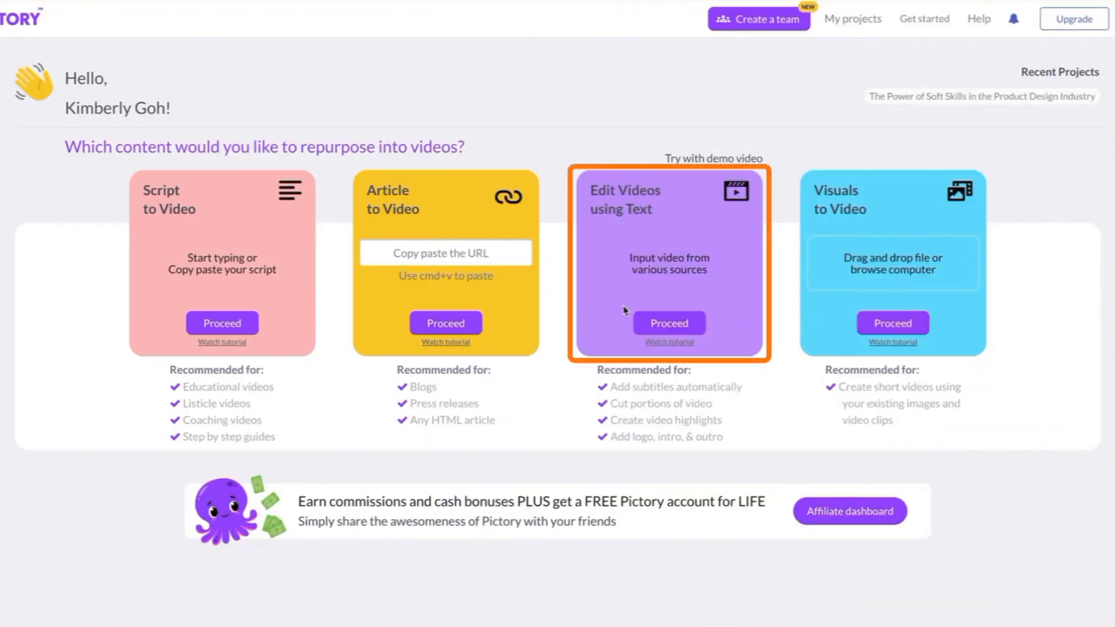
- Upload "video podcast.mp4" from the Desktop for text-based video editing and transcribe it with 2 speakers
left_click(668, 326)
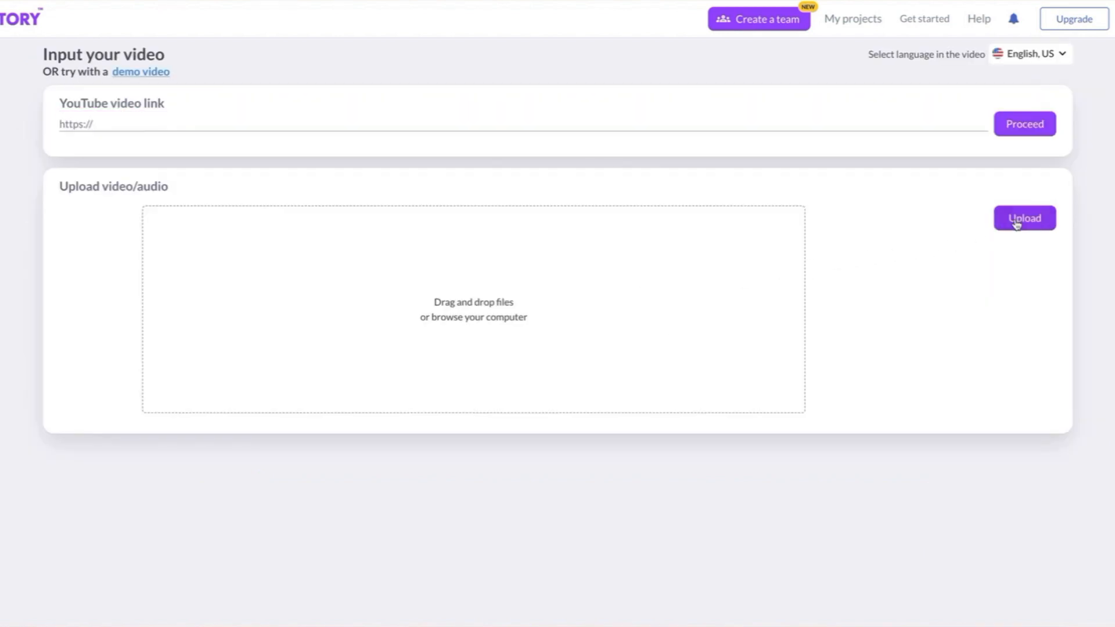
left_click(1018, 223)
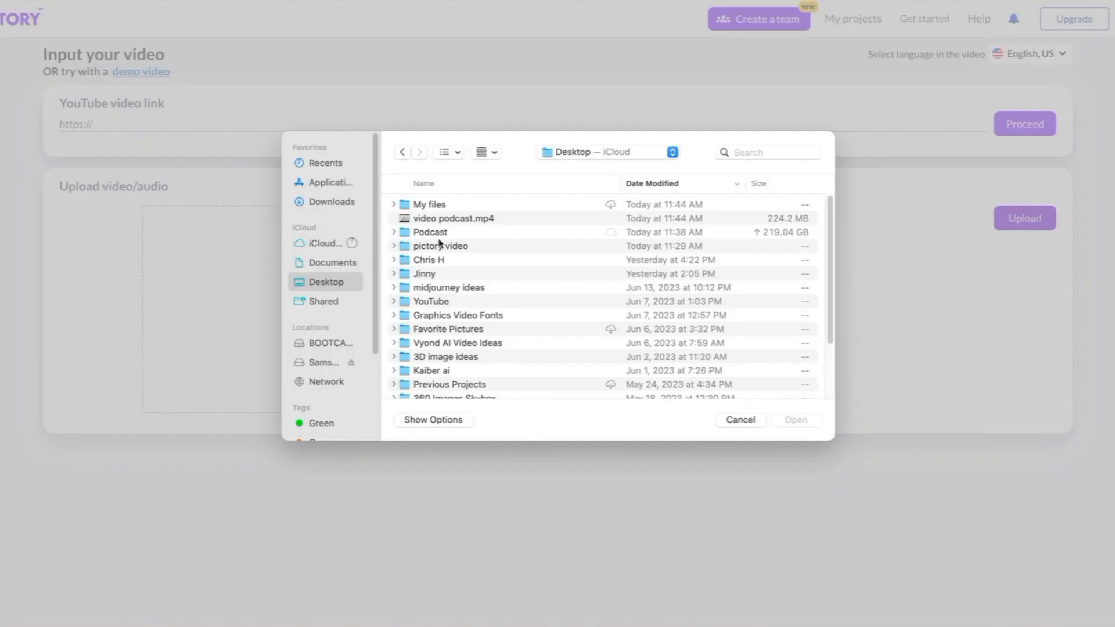
left_click(471, 221)
left_click(789, 420)
left_click(1007, 220)
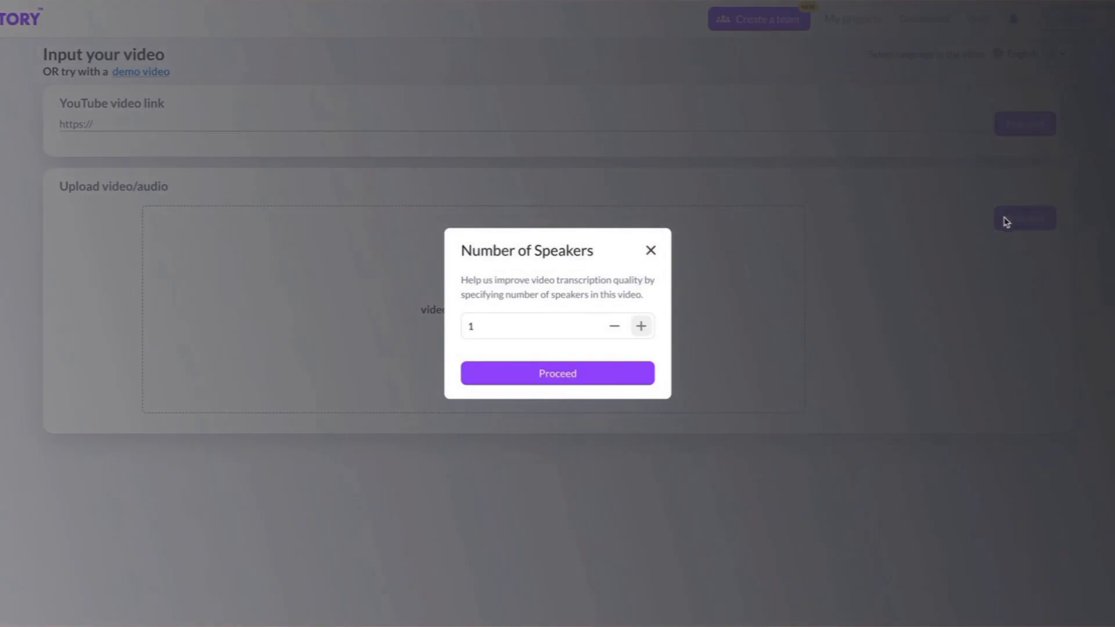
left_click(640, 328)
left_click(587, 375)
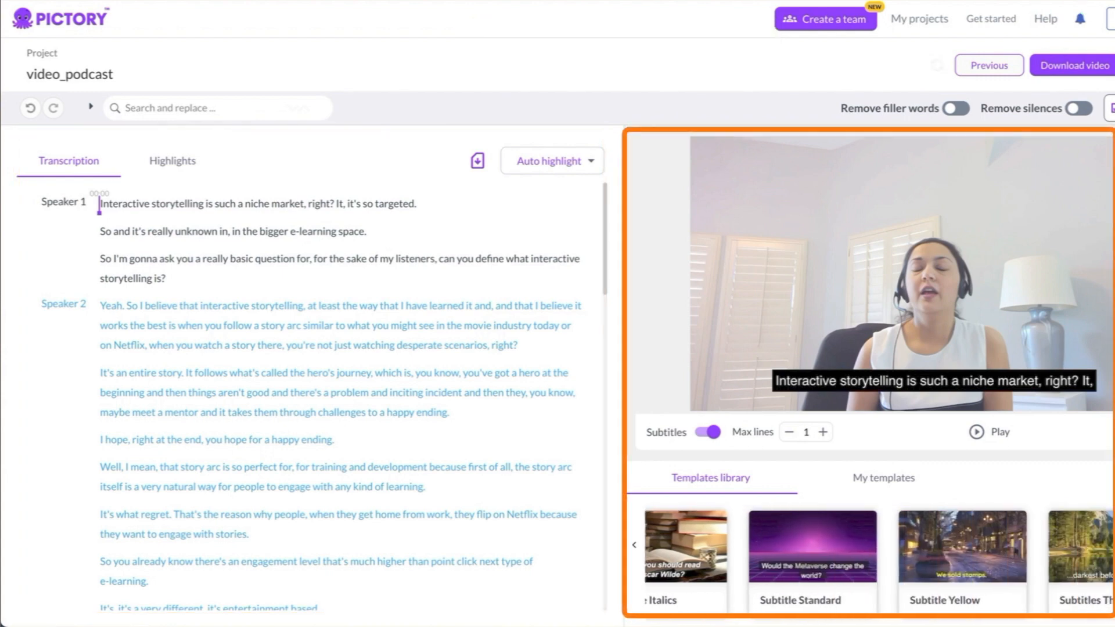
- Apply the Subtitle Yellow template to the podcast's subtitles and play the video to check them
left_click(979, 579)
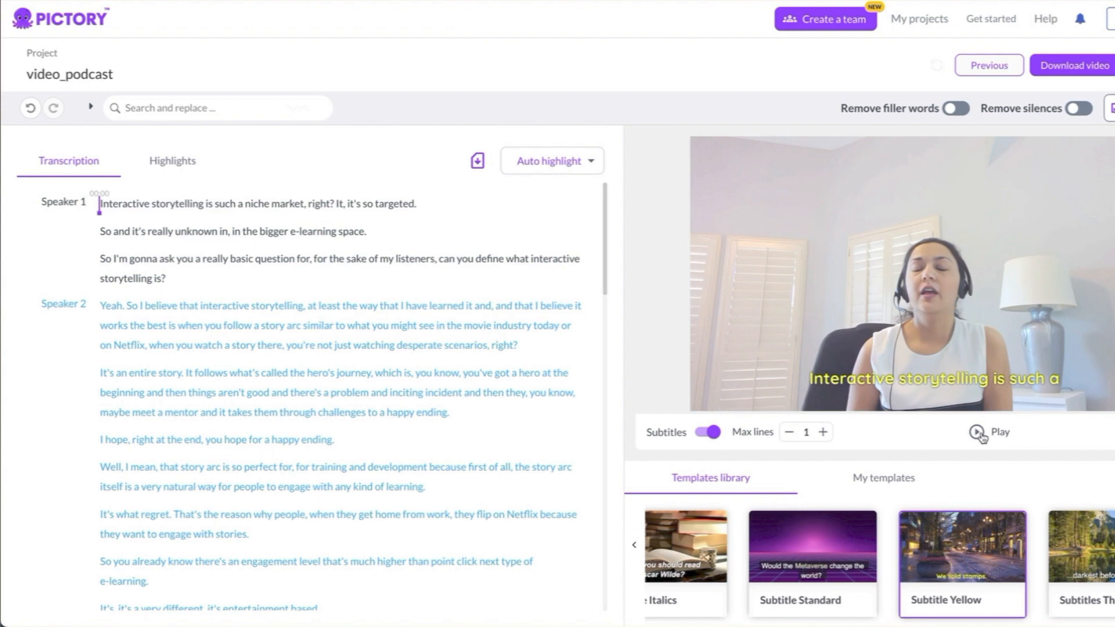
left_click(977, 433)
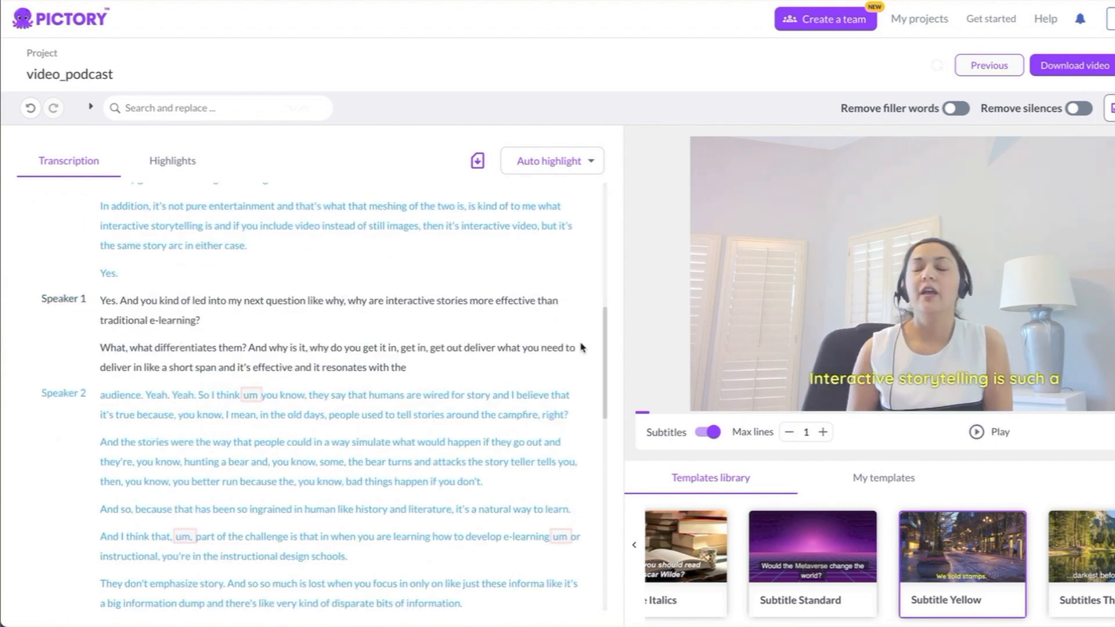
- Remove the filler words from the podcast transcript and request removal of silences longer than 2 seconds
scroll(583, 347, "down", 3)
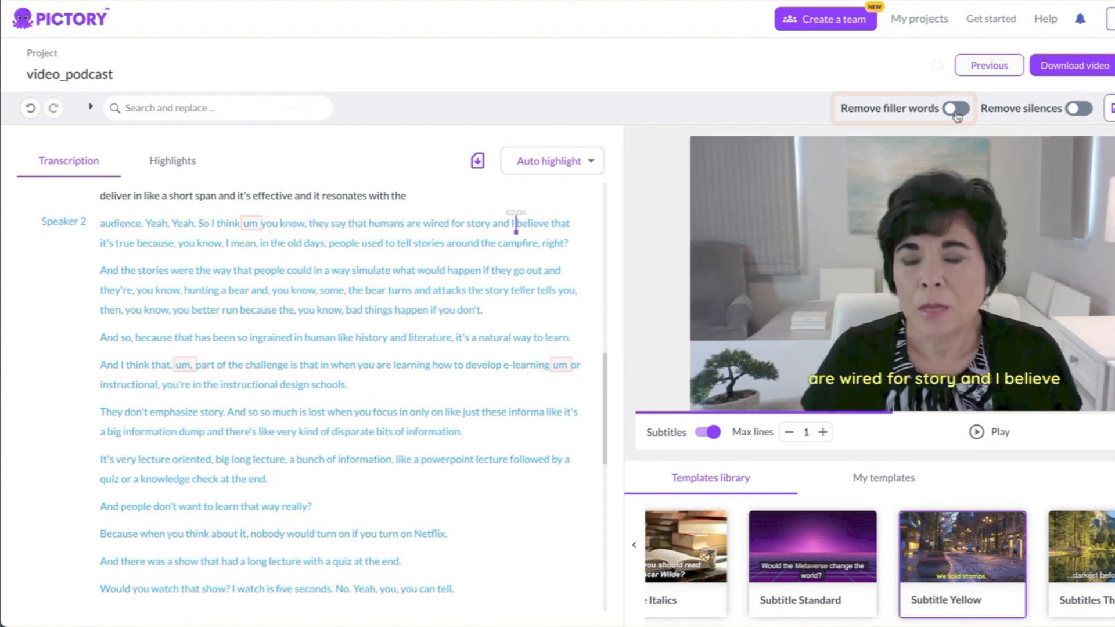
left_click(956, 114)
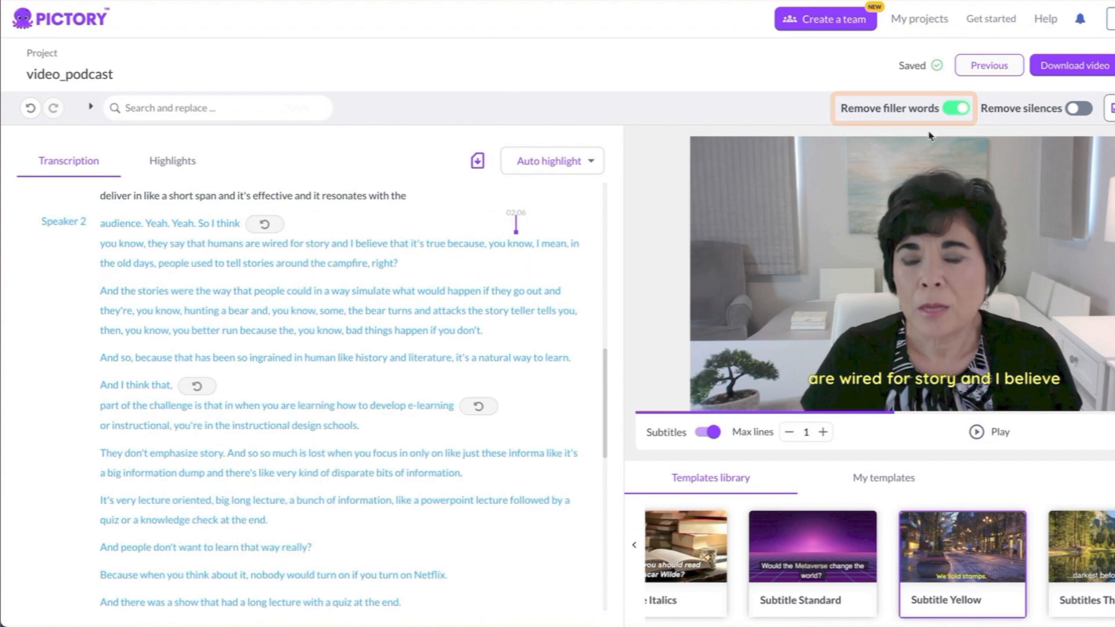
left_click(1078, 109)
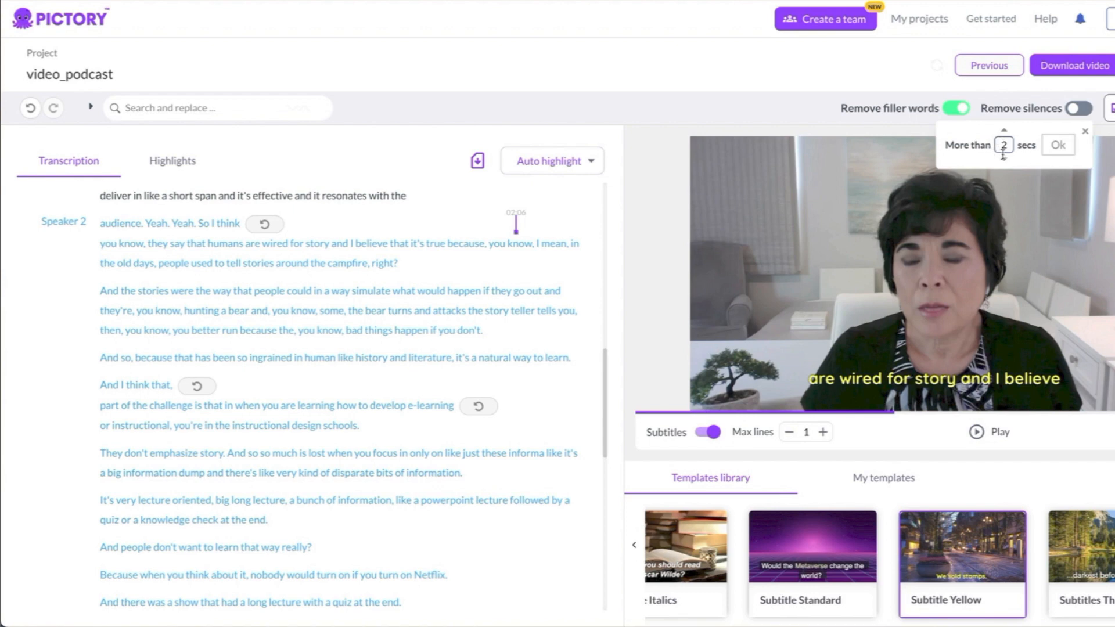
left_click(1058, 146)
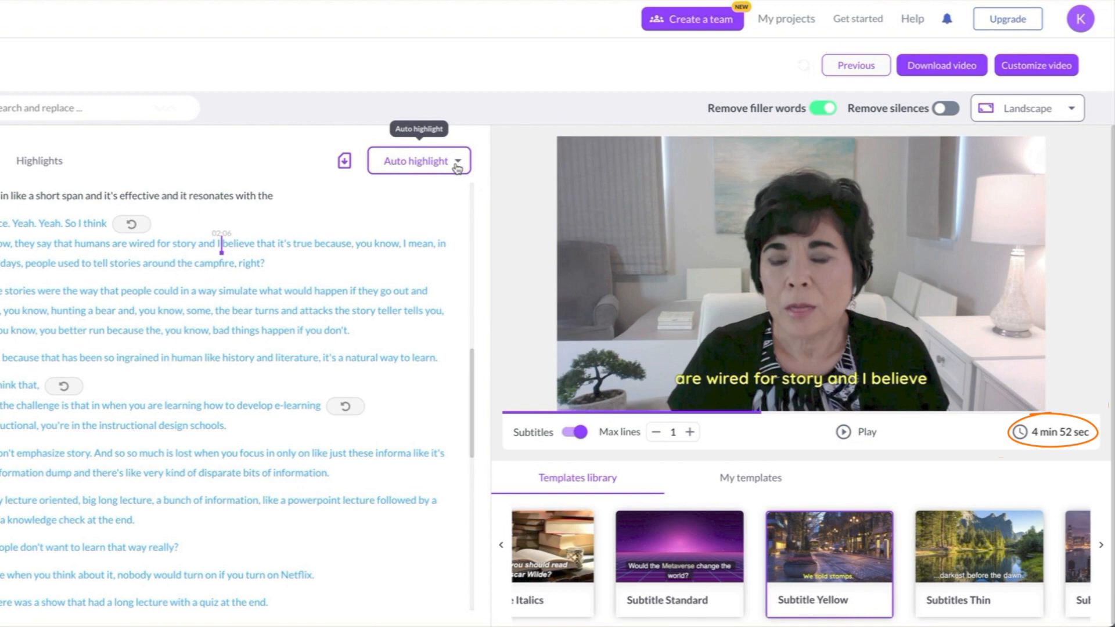
- Auto-highlight the podcast transcript at 25%, raise it to 50%, and play the highlights video
left_click(457, 167)
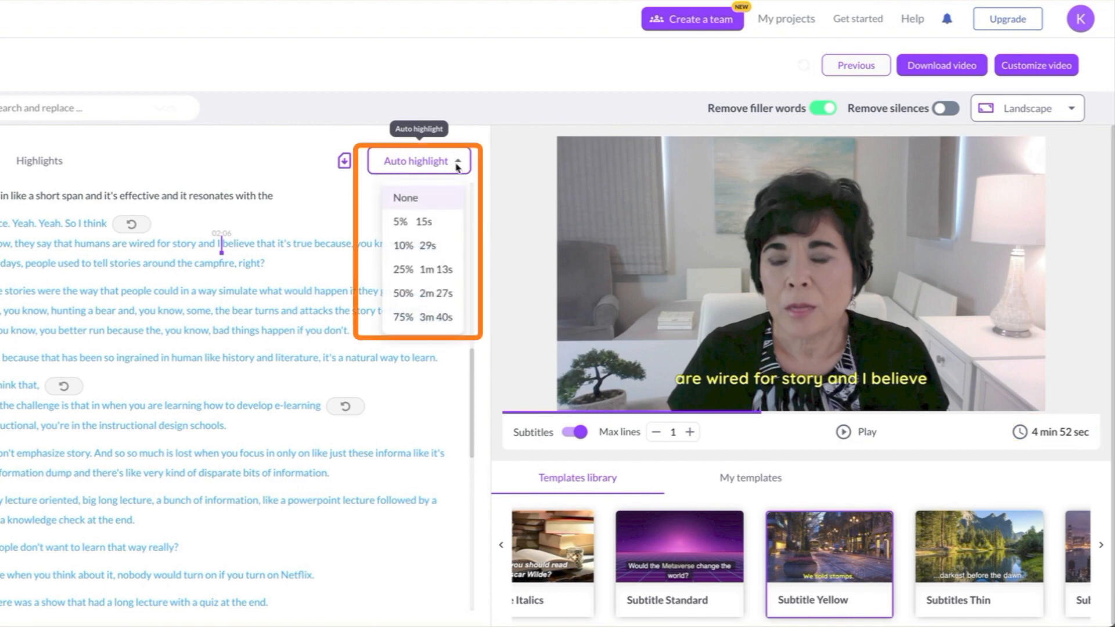
left_click(419, 265)
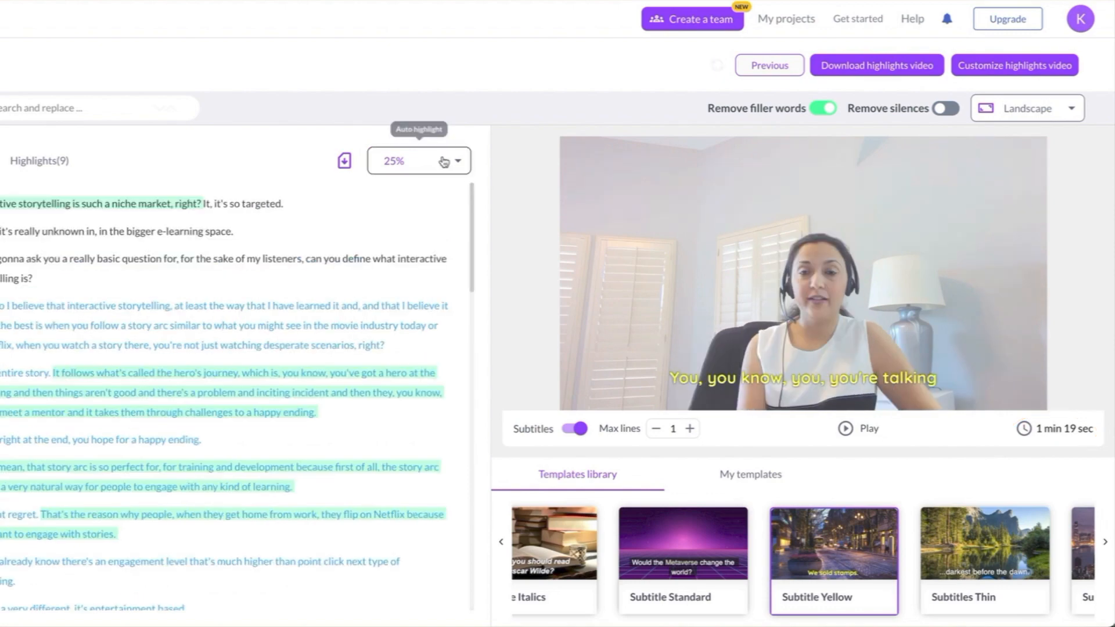
left_click(444, 162)
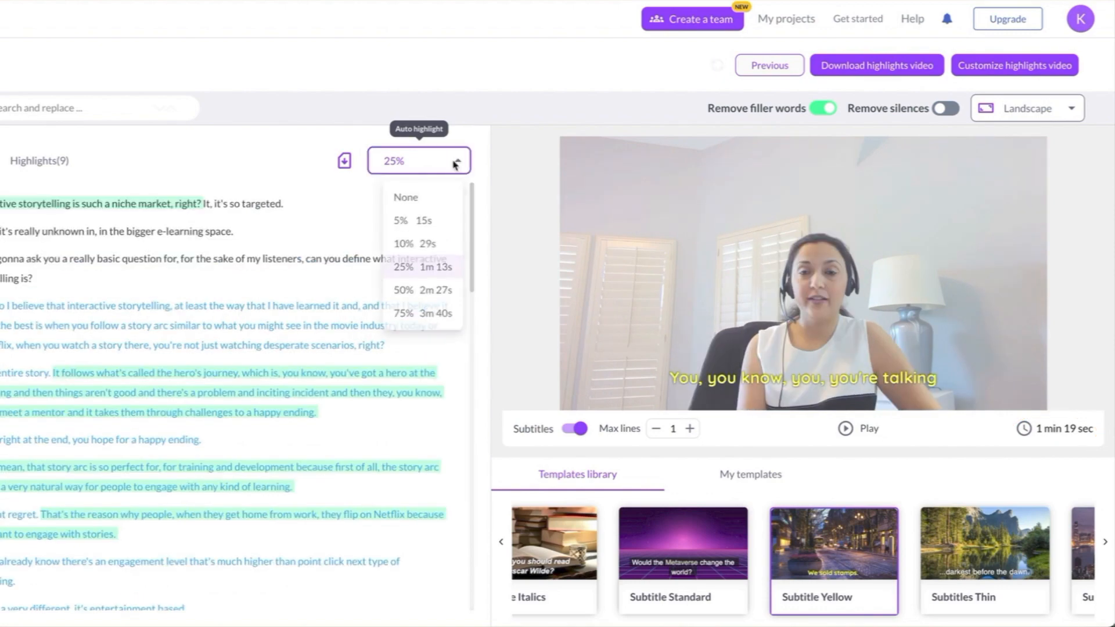
left_click(418, 290)
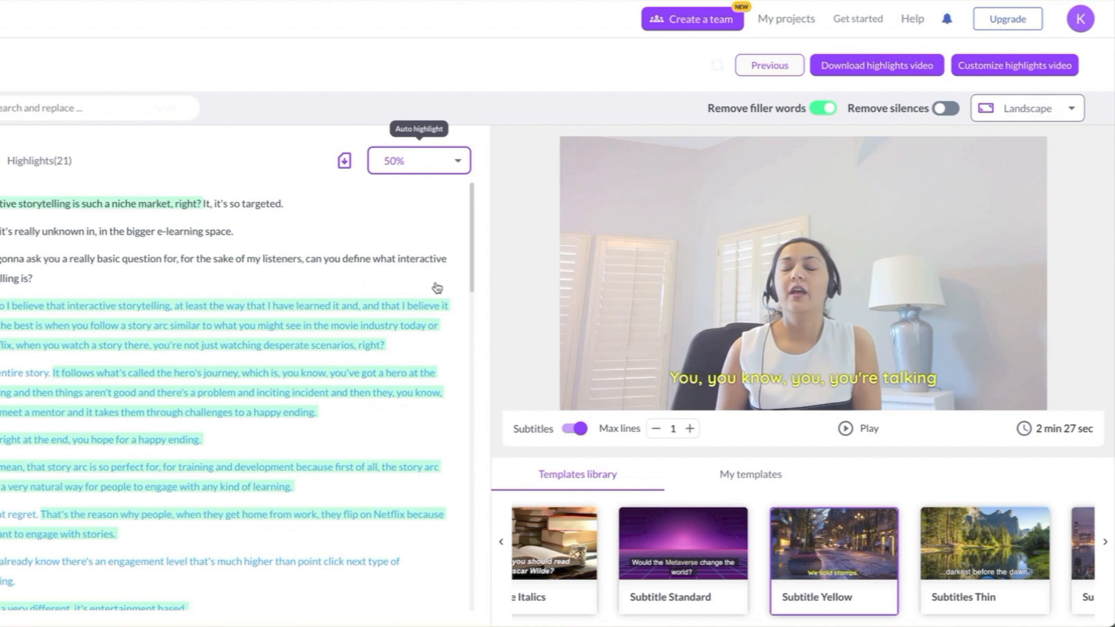
left_click(845, 428)
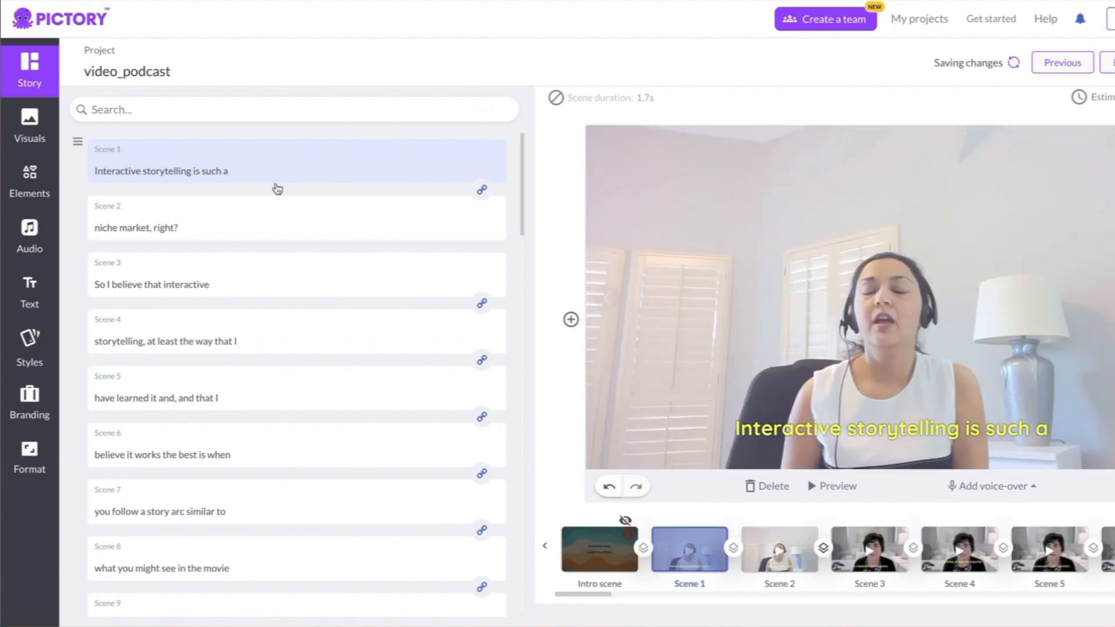
- Unlink scene 8 from scene 7 and scene 9 from scene 10, keeping scenes 8 and 9 linked together
left_click(208, 566)
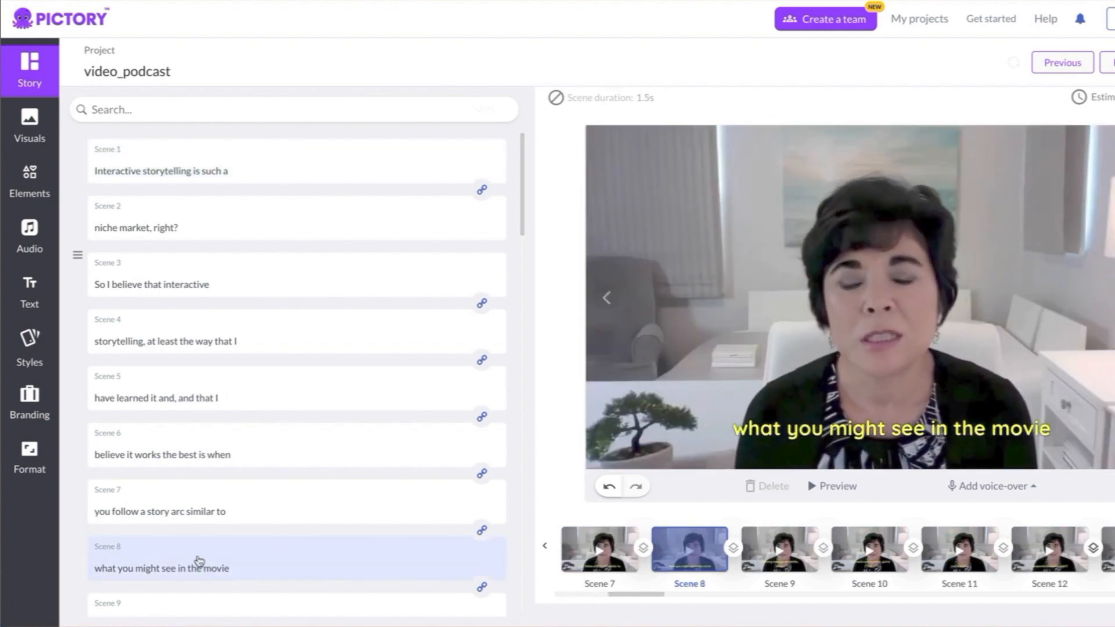
scroll(521, 251, "down", 2)
left_click_drag(521, 250, 521, 296)
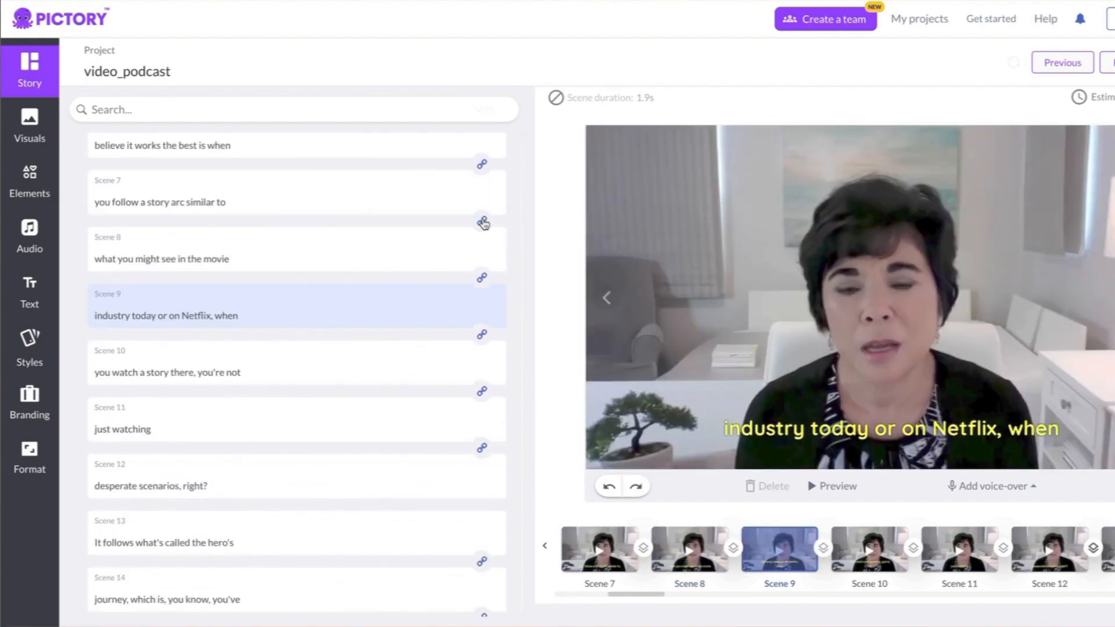
left_click(482, 222)
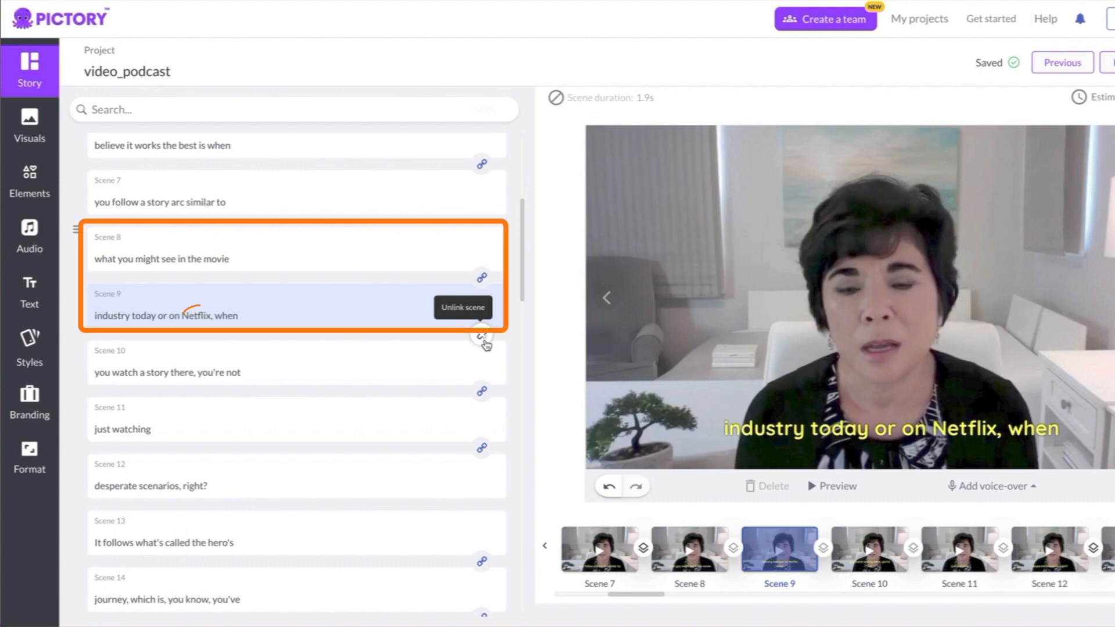
left_click(482, 338)
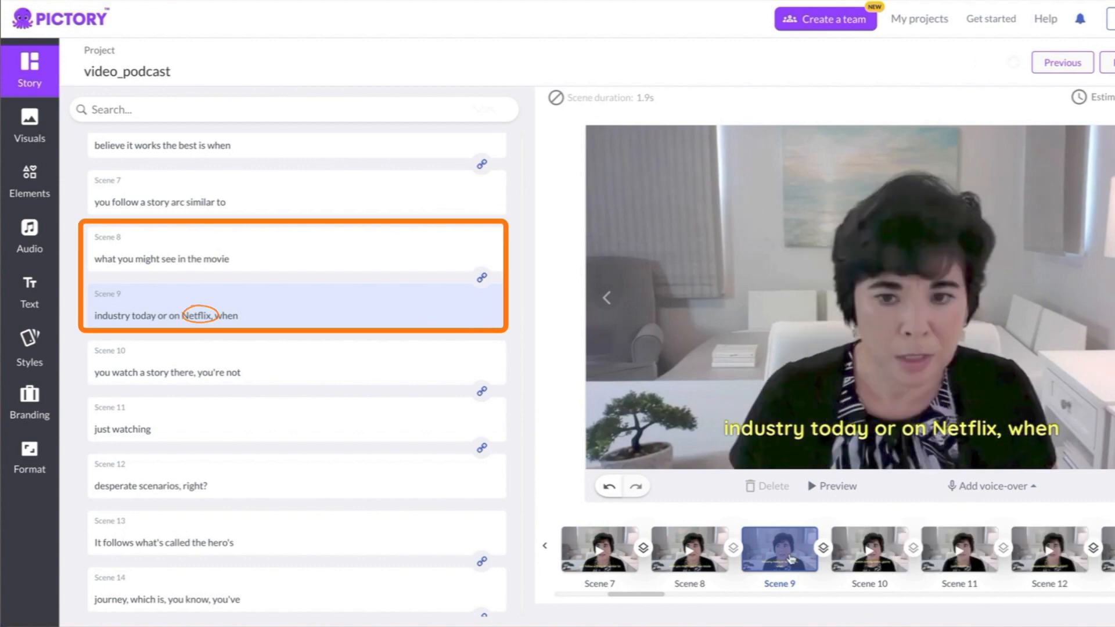
- Search the visuals library for "netflix" and choose a visual for the linked scenes 8 and 9
left_click(33, 120)
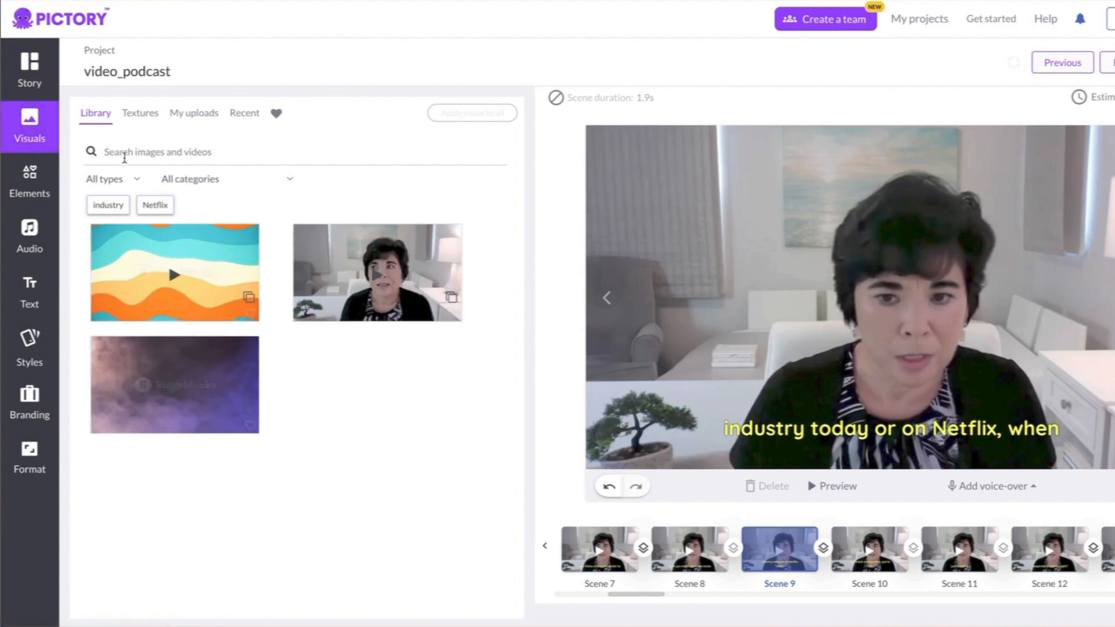
type("netflix")
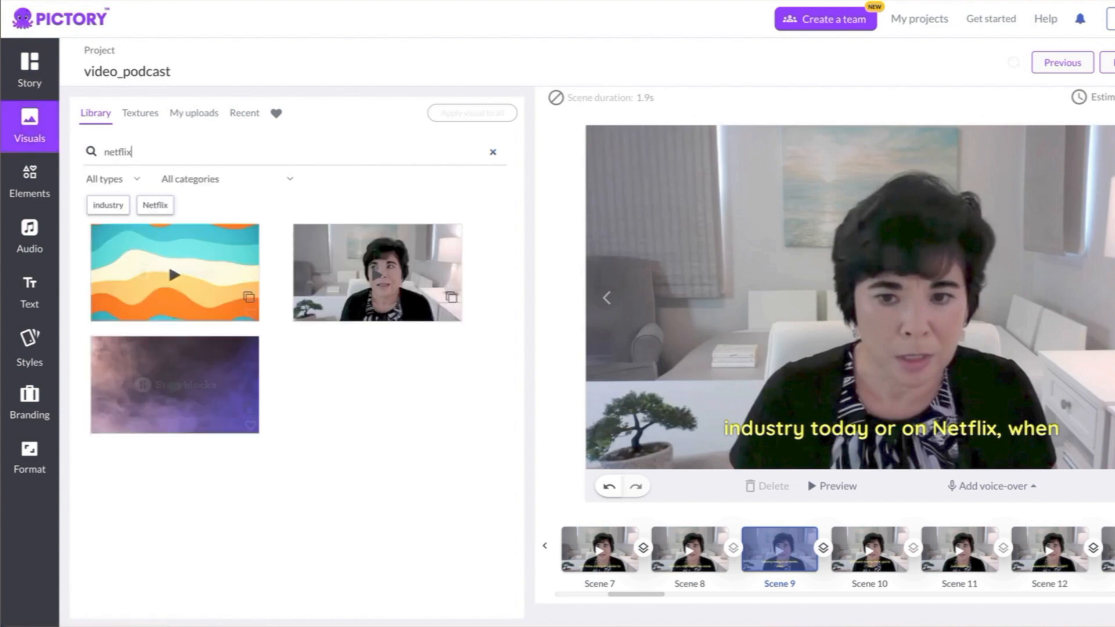
key("Return")
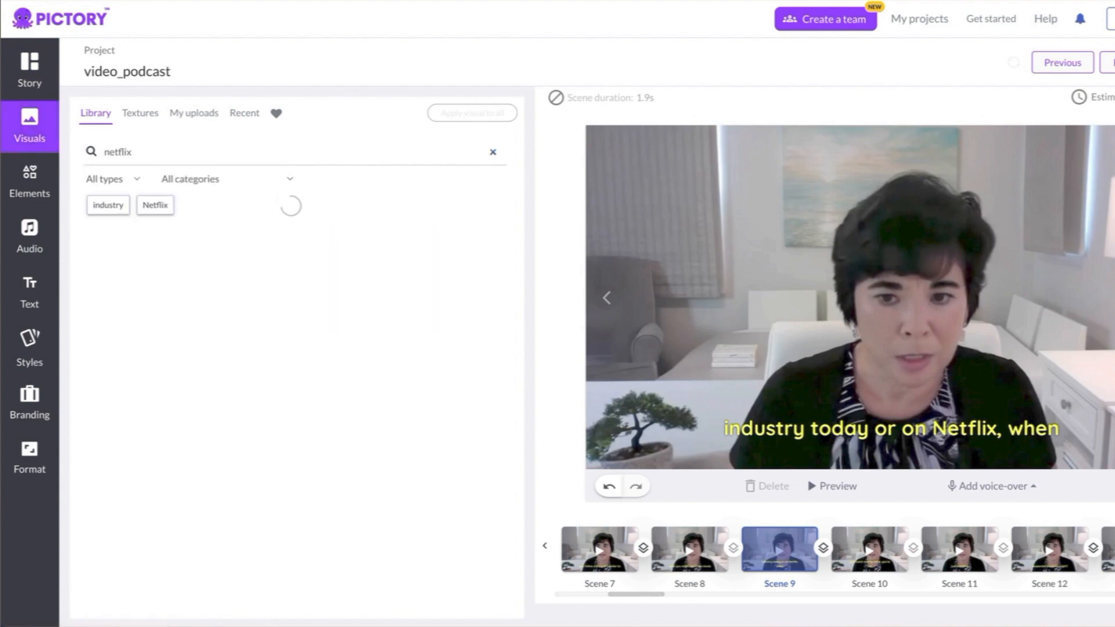
left_click(189, 493)
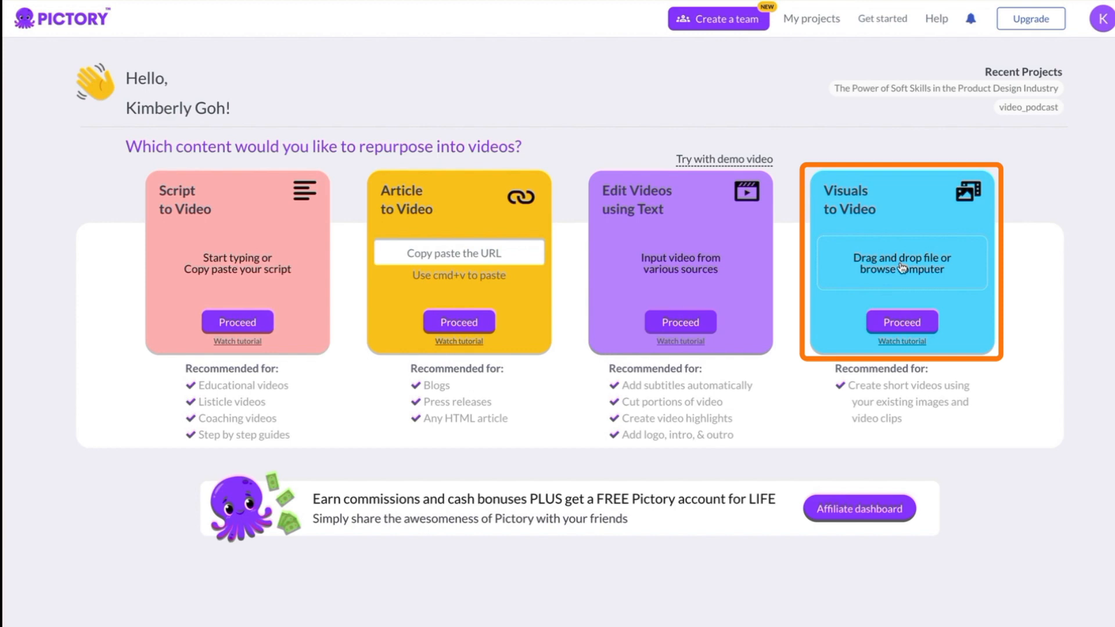
- Upload half dome.mp4, falls.mp4 and valley.mp4 from the Desktop for a Visuals to Video project and proceed with their order
left_click(901, 268)
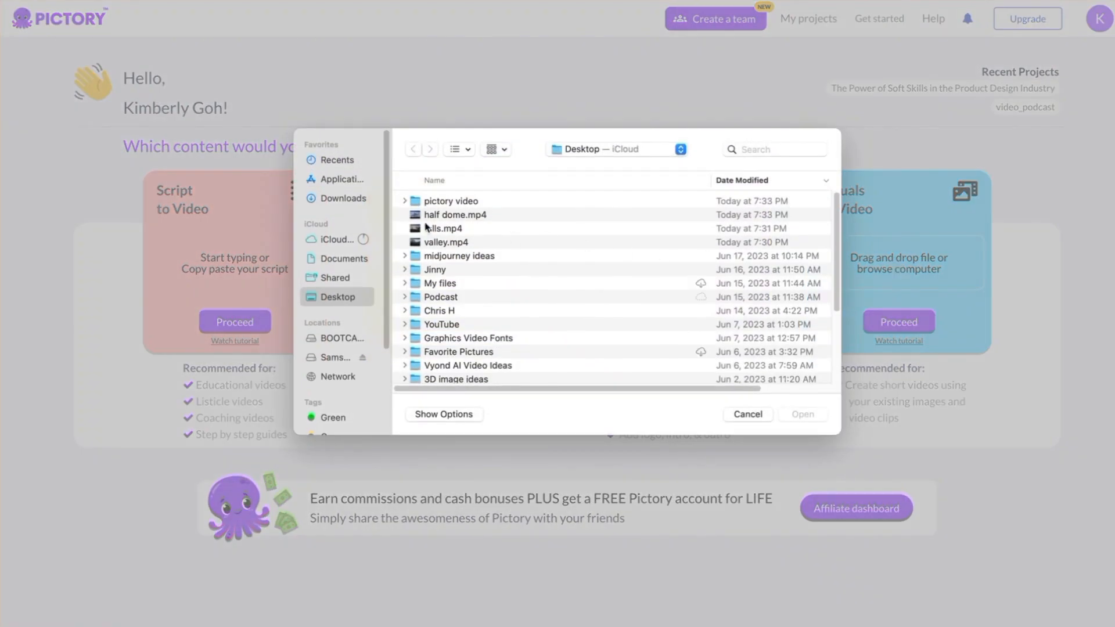
left_click(427, 216)
left_click(435, 244, "shift")
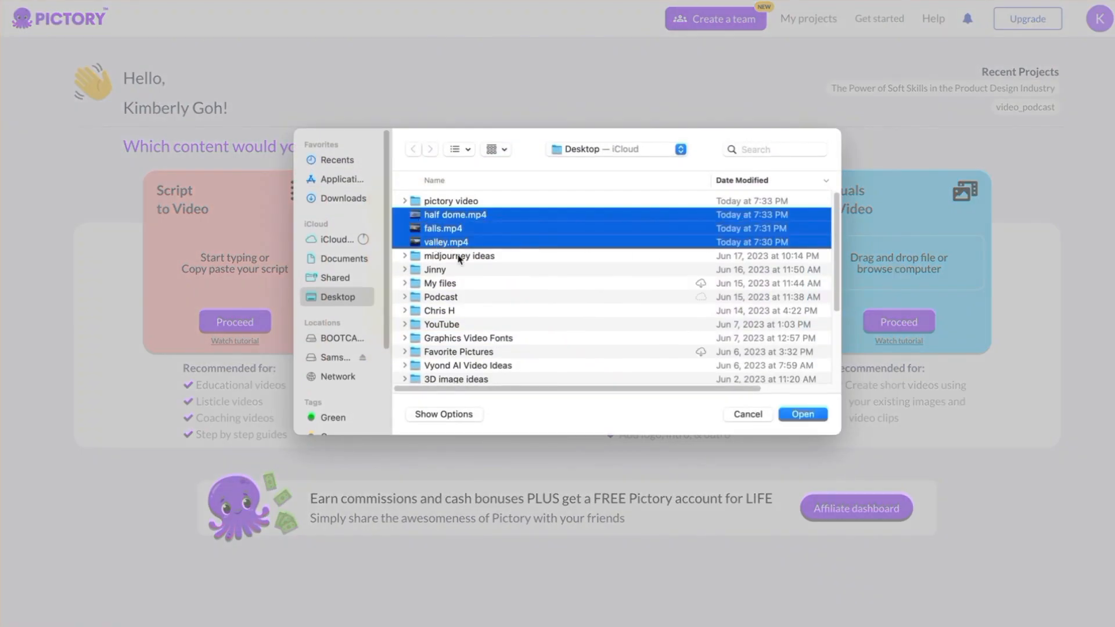
left_click(802, 414)
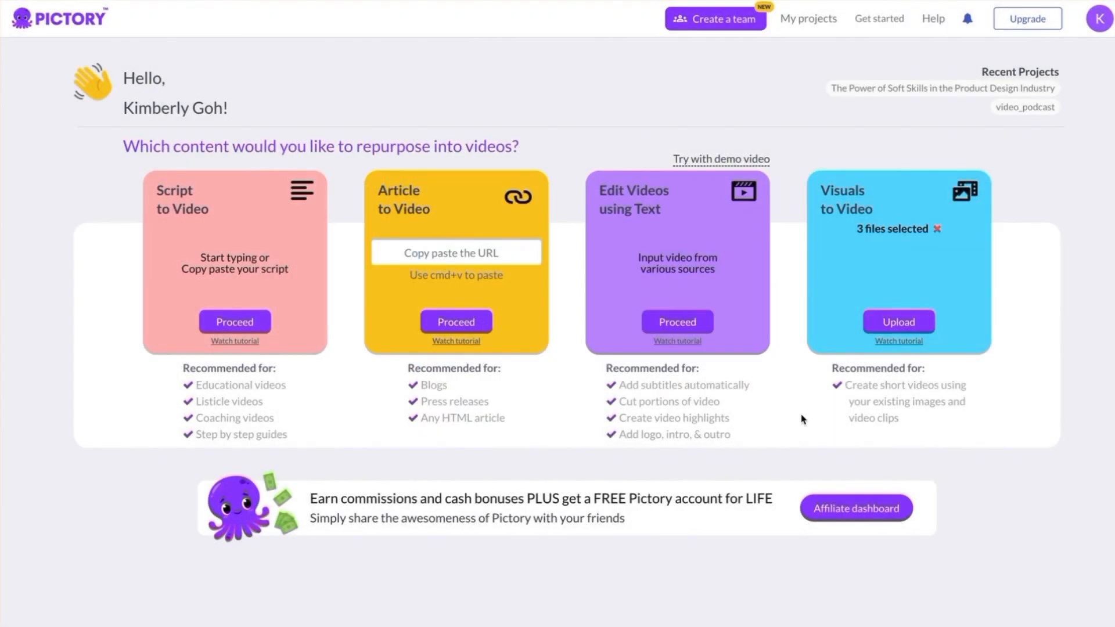
left_click(897, 326)
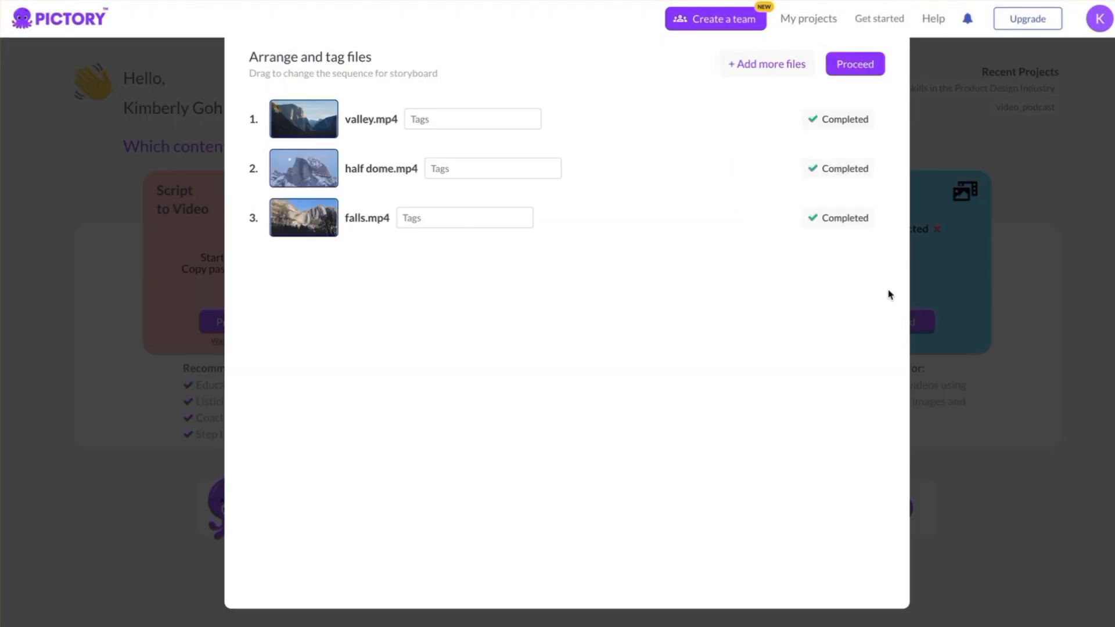
left_click(855, 65)
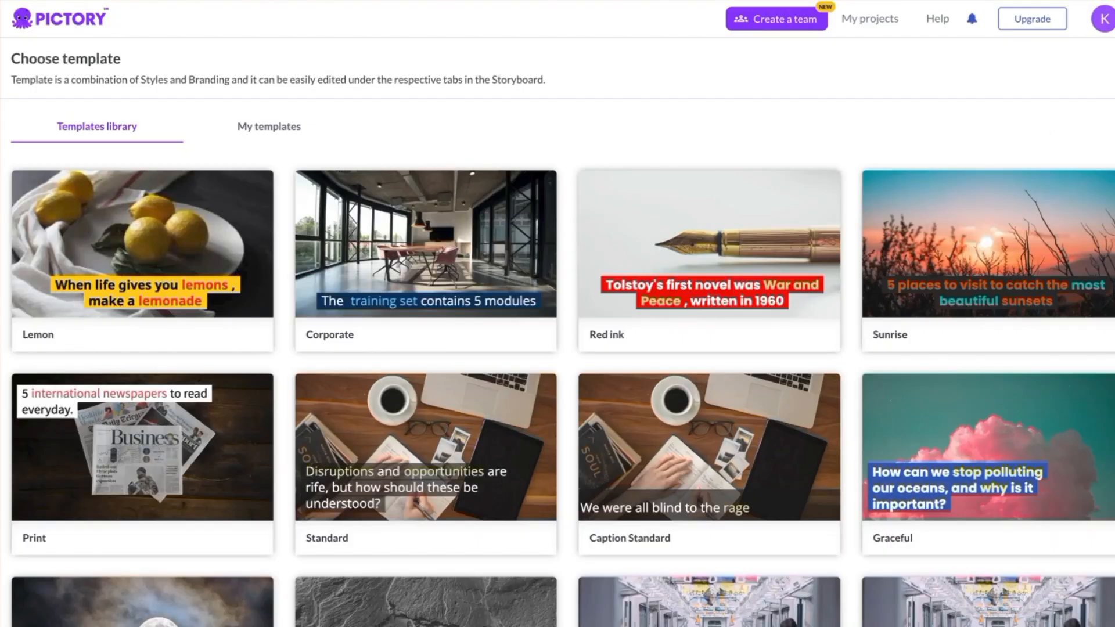
- Choose the Subtitle Yellow template in the 9:16 aspect ratio for the visuals project
scroll(1012, 432, "down", 20)
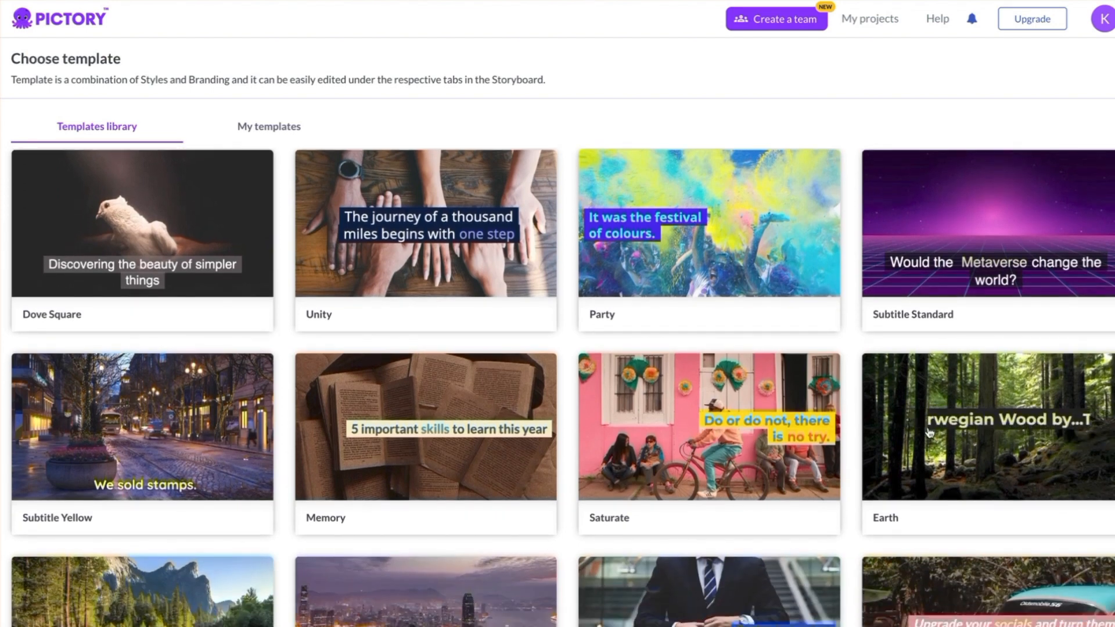
mouse_move(235, 397)
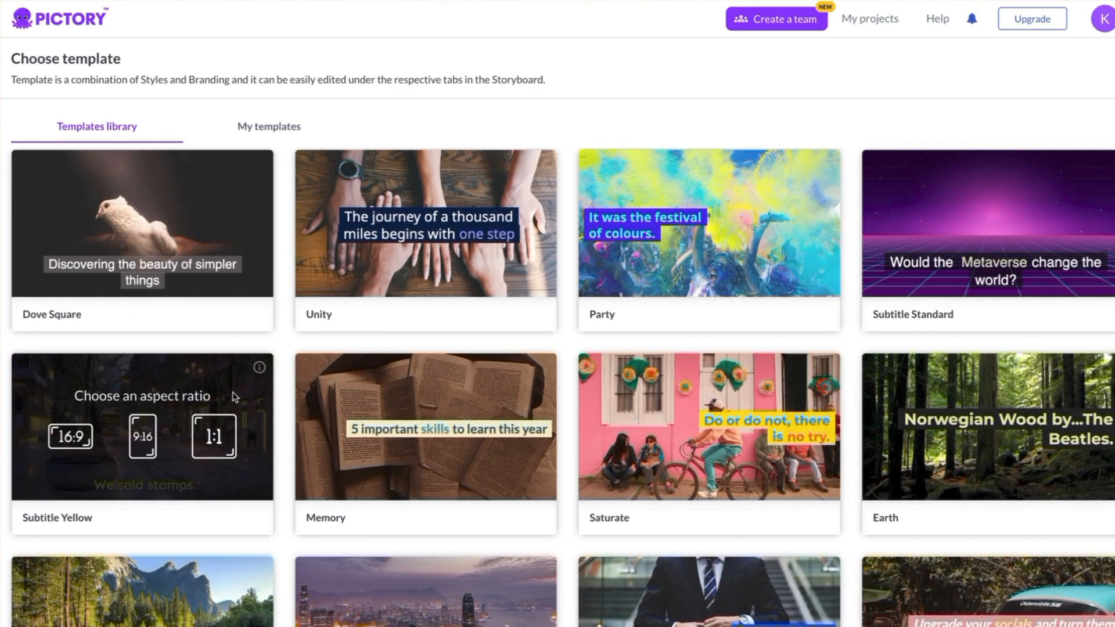
left_click(139, 436)
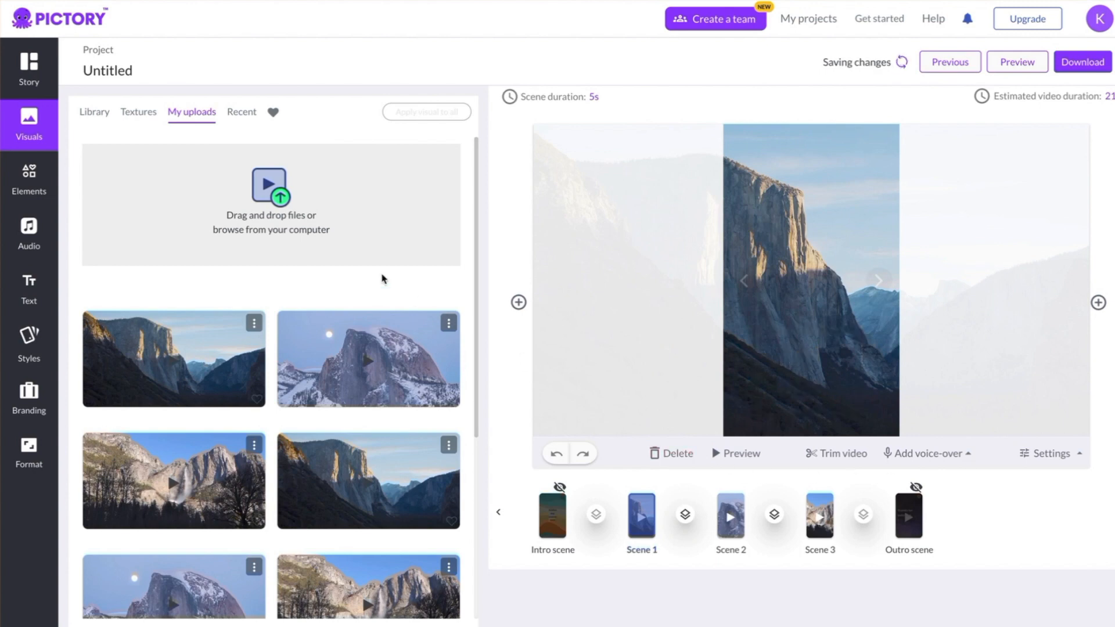
- Open the story view and rename the untitled project "The History of Yosemite Valley"
left_click(26, 79)
left_click(110, 70)
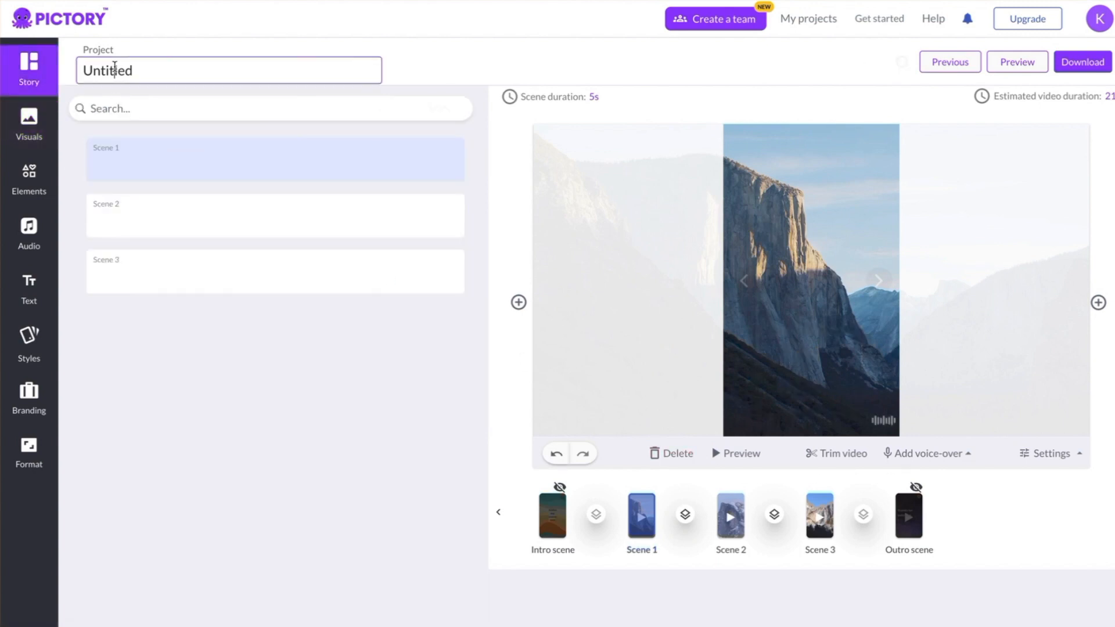
left_click_drag(140, 70, 79, 69)
type("The History of")
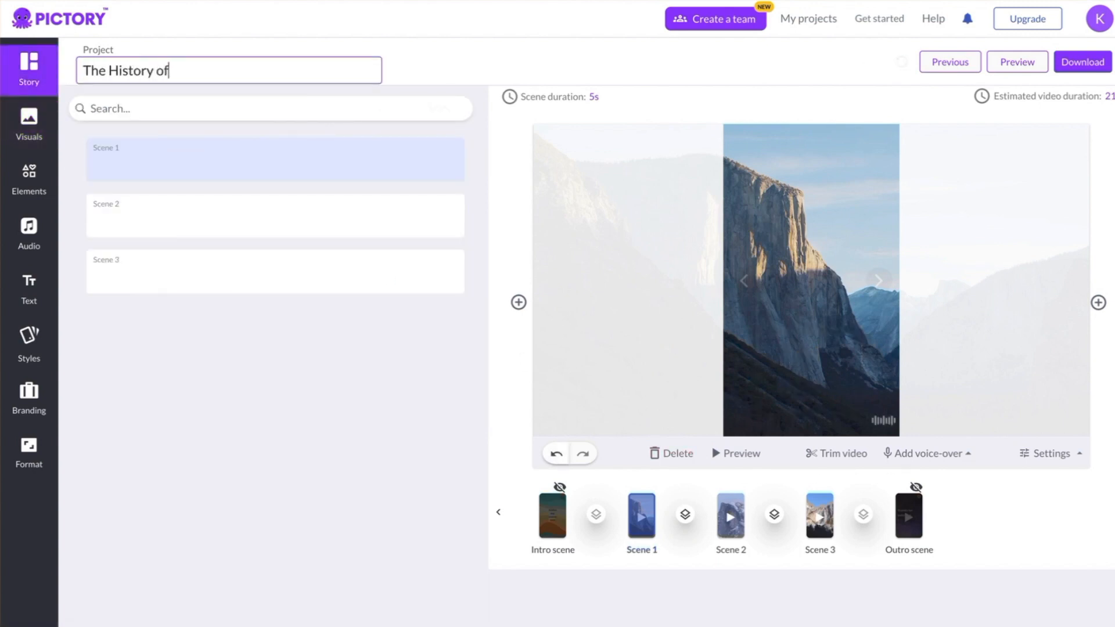
type(" Yosemite Valley")
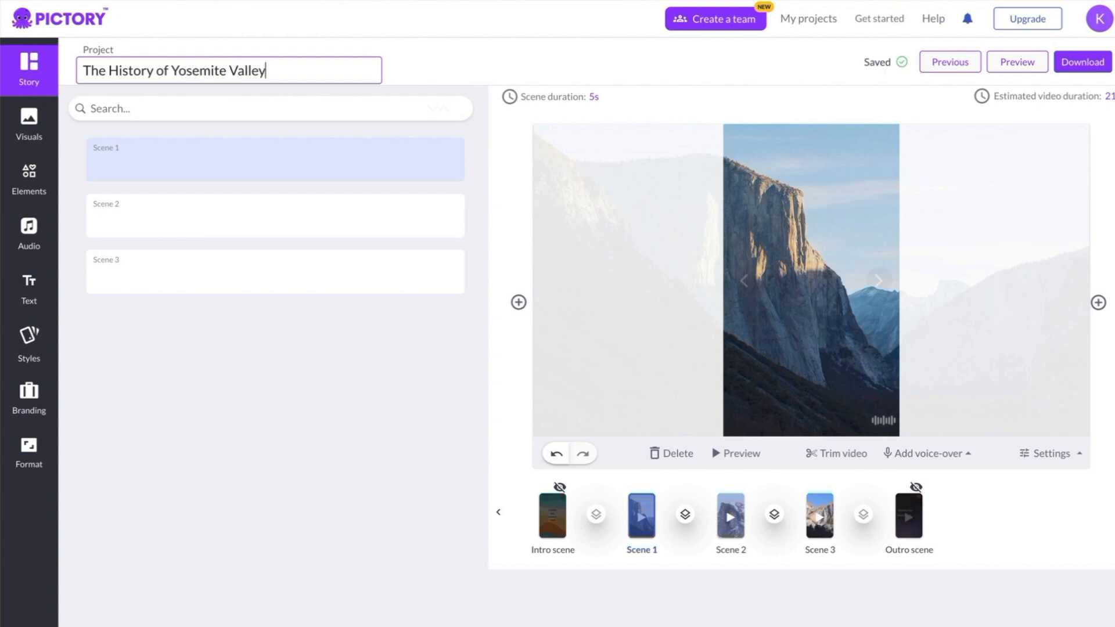
- Enter "Yosemite is one of the most", "beautiful places on earth." and "It has a long and very rich history." as captions for scenes 1 to 3
left_click(106, 160)
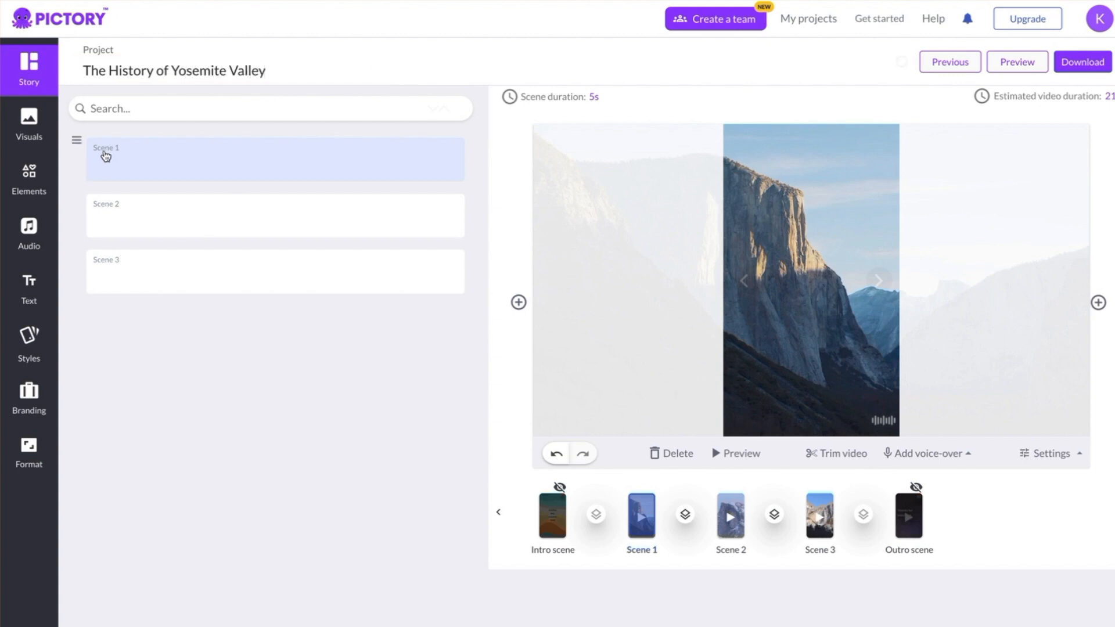
left_click(108, 167)
type("Yosemite is one of the most")
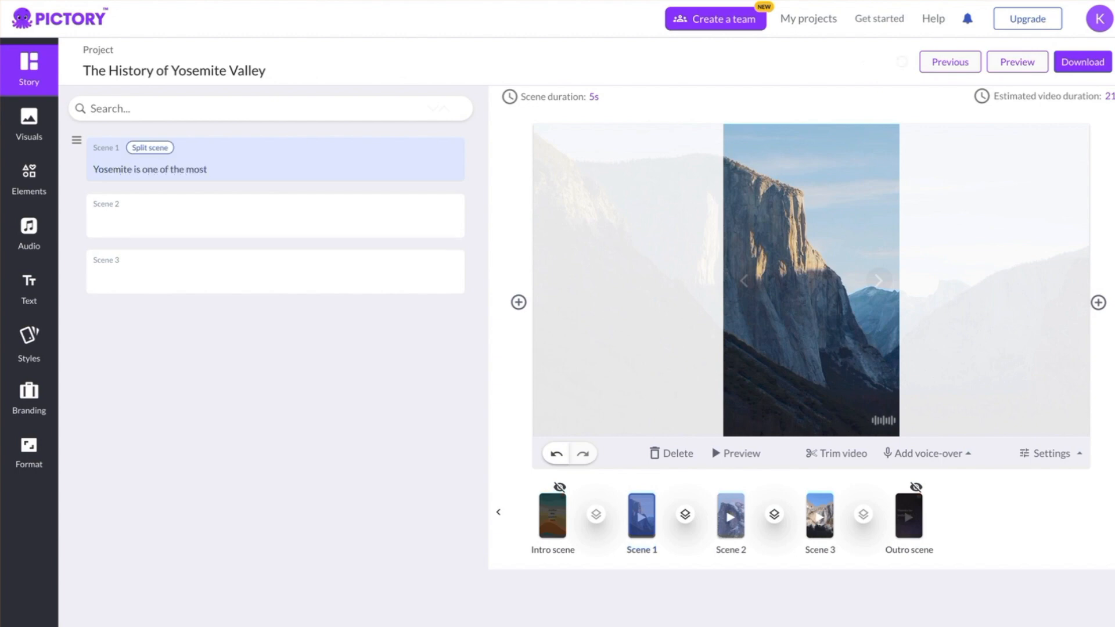
left_click(110, 225)
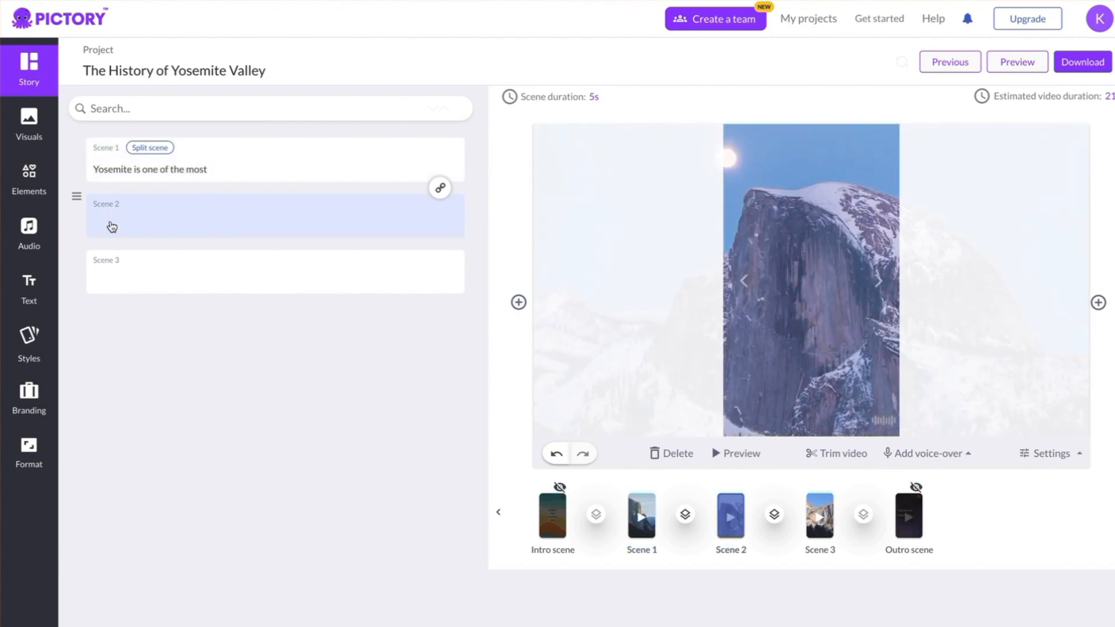
type("beau")
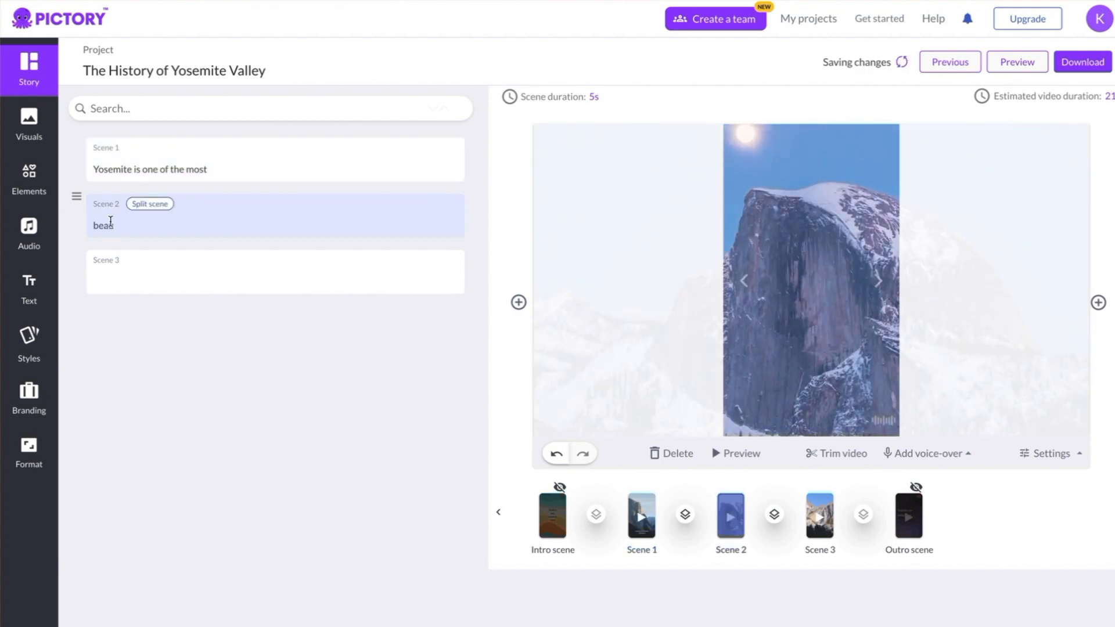
type("tiful places on earth.")
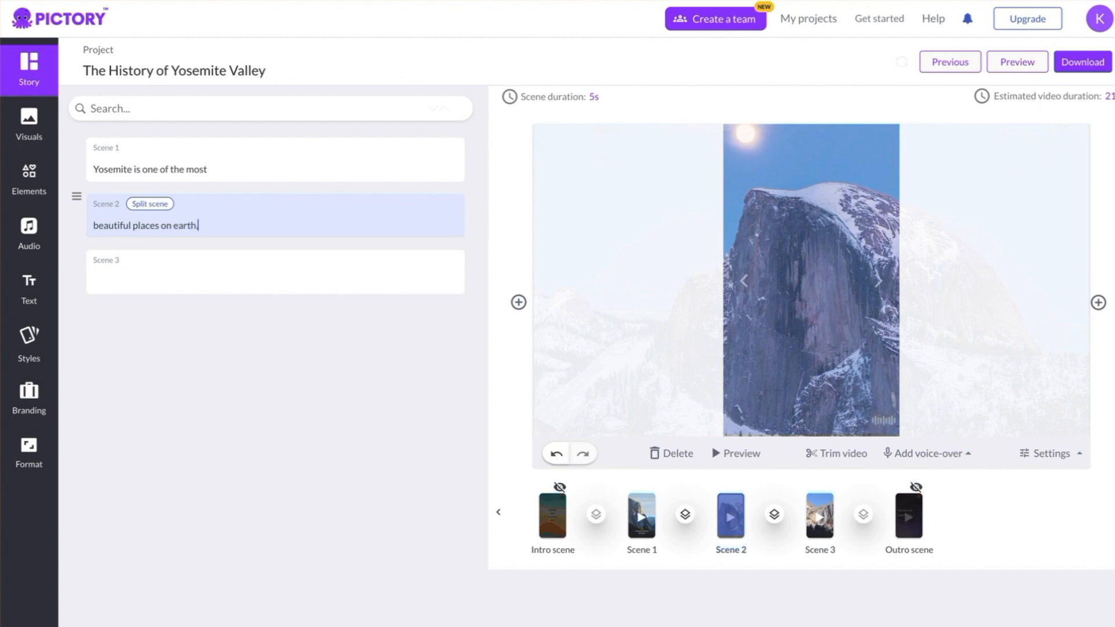
left_click(110, 282)
type("It has a long and very rich history.")
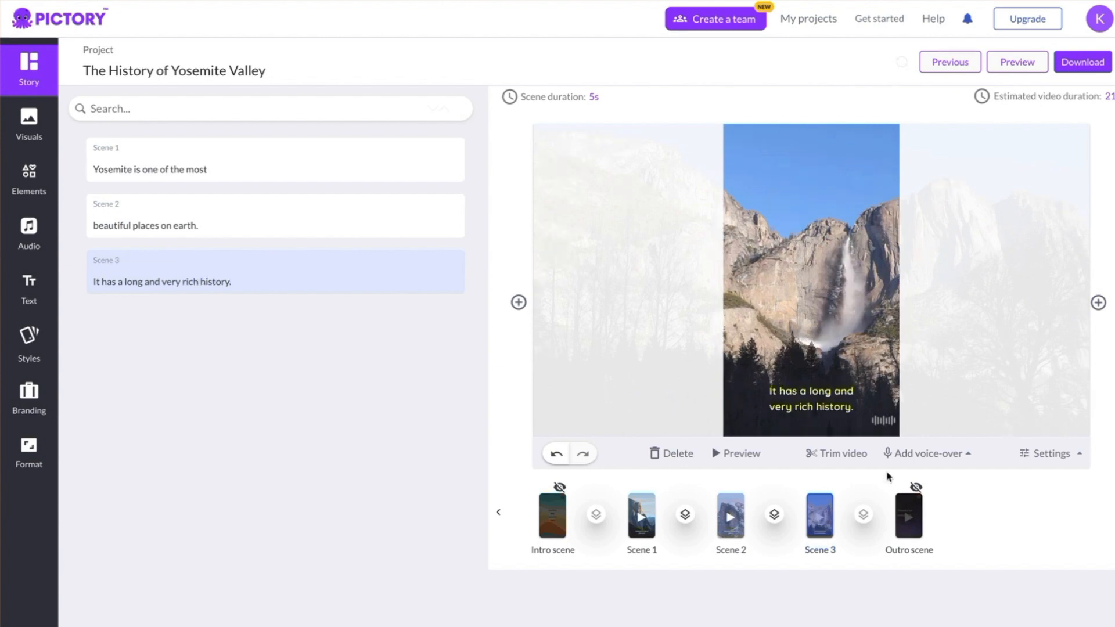
- Insert a visuals-only scene after scene 3, using a waterfall clip found by searching the library for "yosemite valley"
left_click(1098, 302)
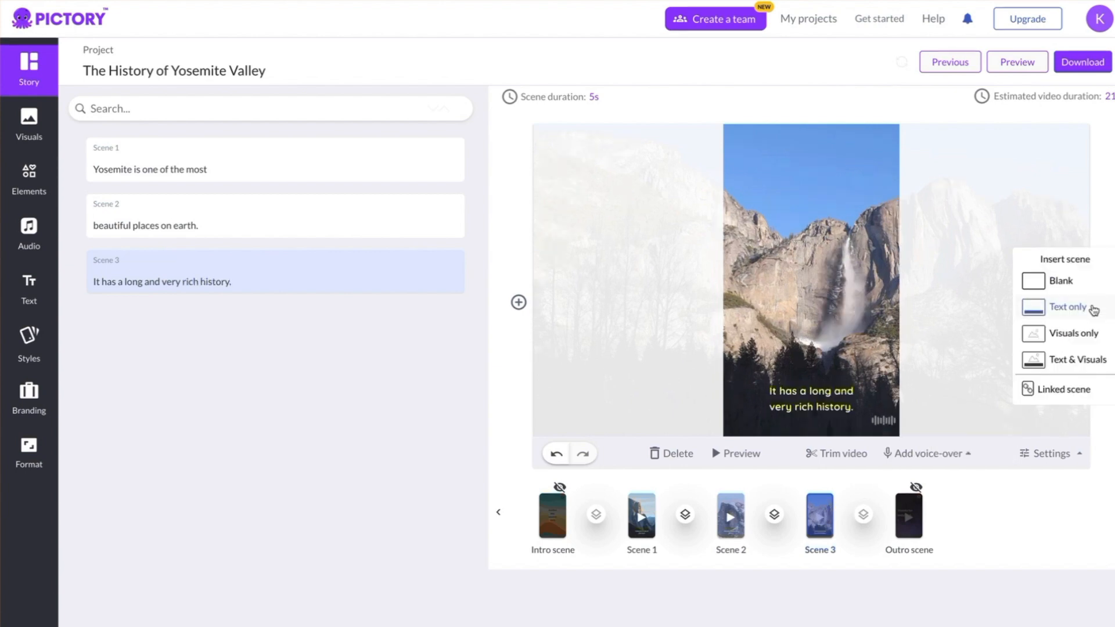
left_click(1080, 333)
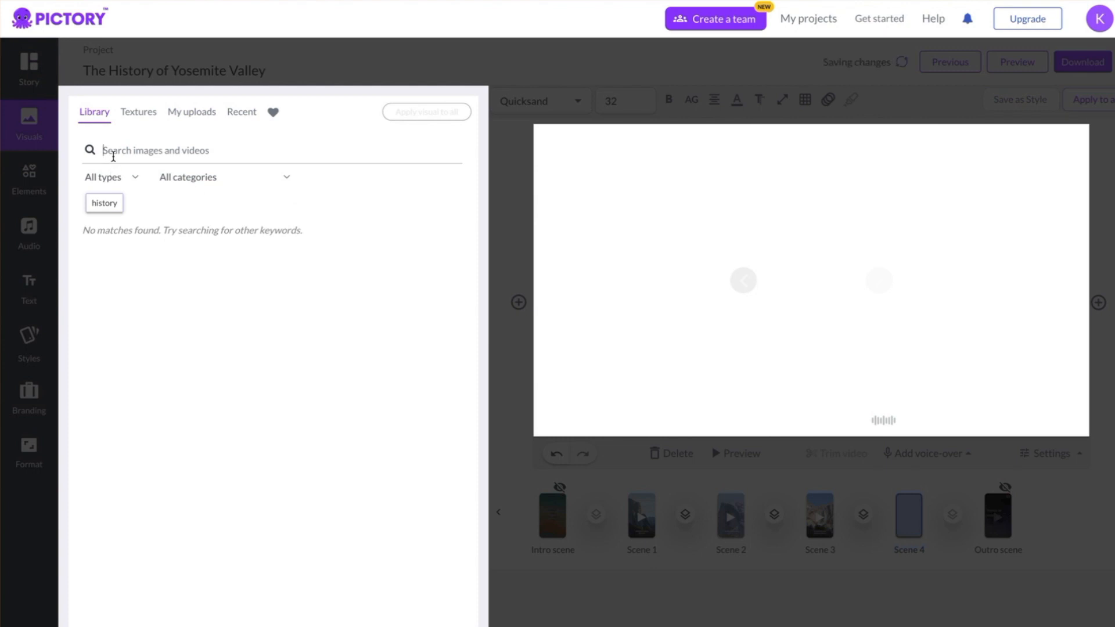
type("yosemite valley")
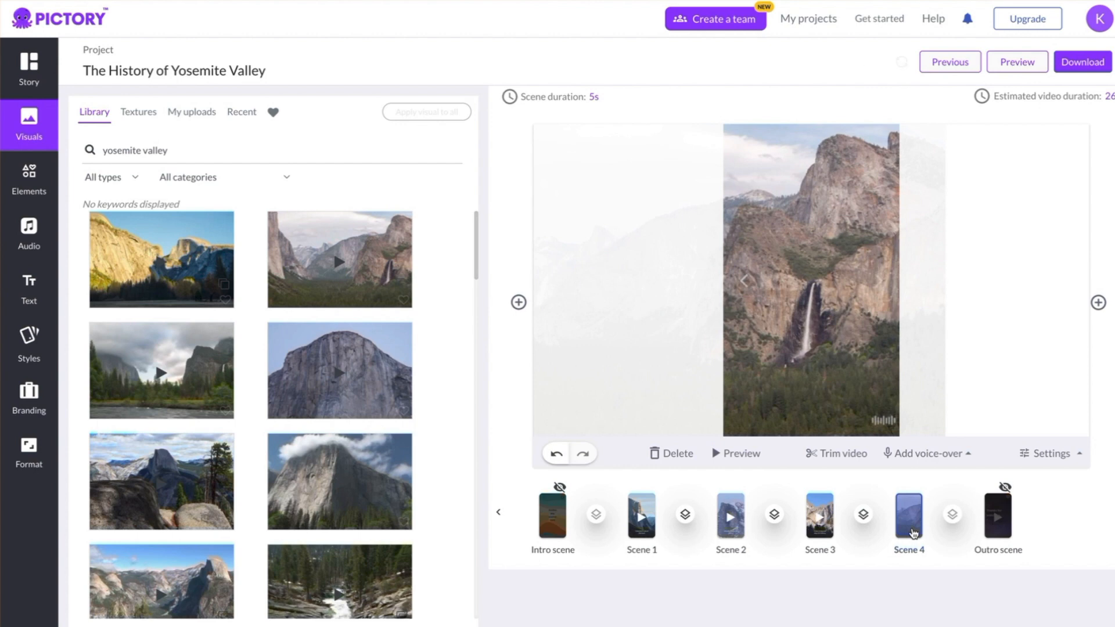
- Remove the final period from scene 3's text and enter "which you'll discover in this video." as scene 4's text
left_click(29, 69)
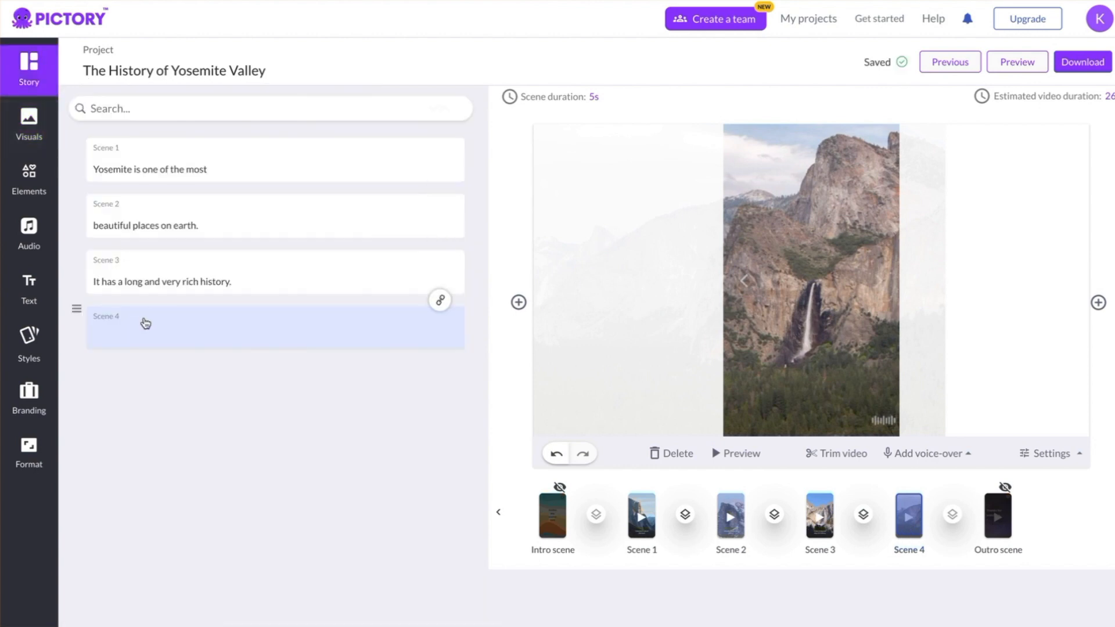
left_click(236, 283)
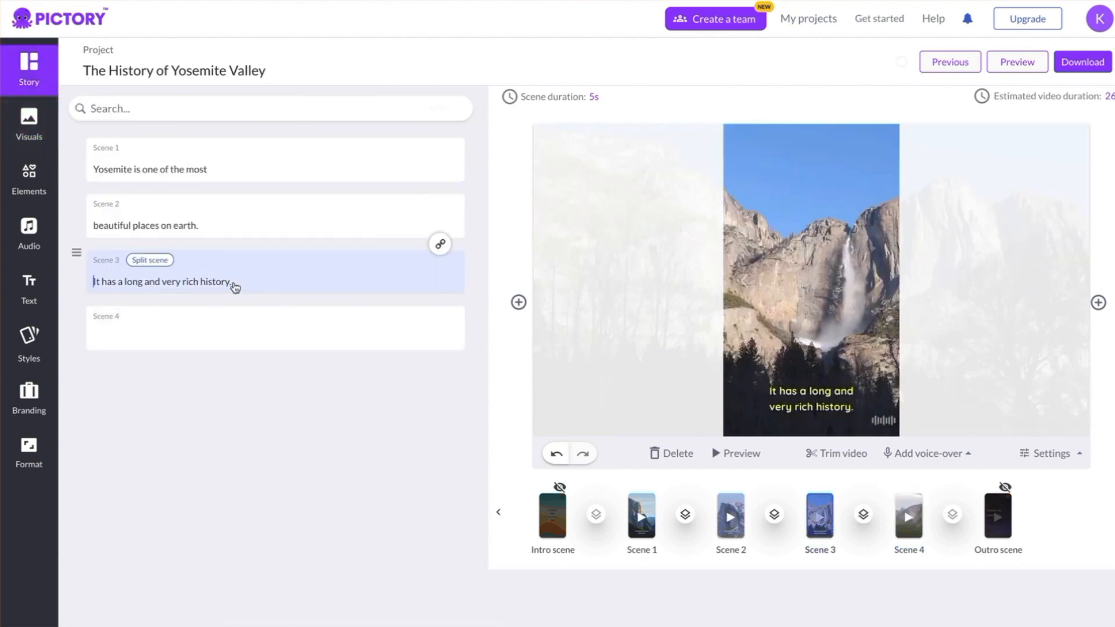
left_click(162, 341)
type("which you'l")
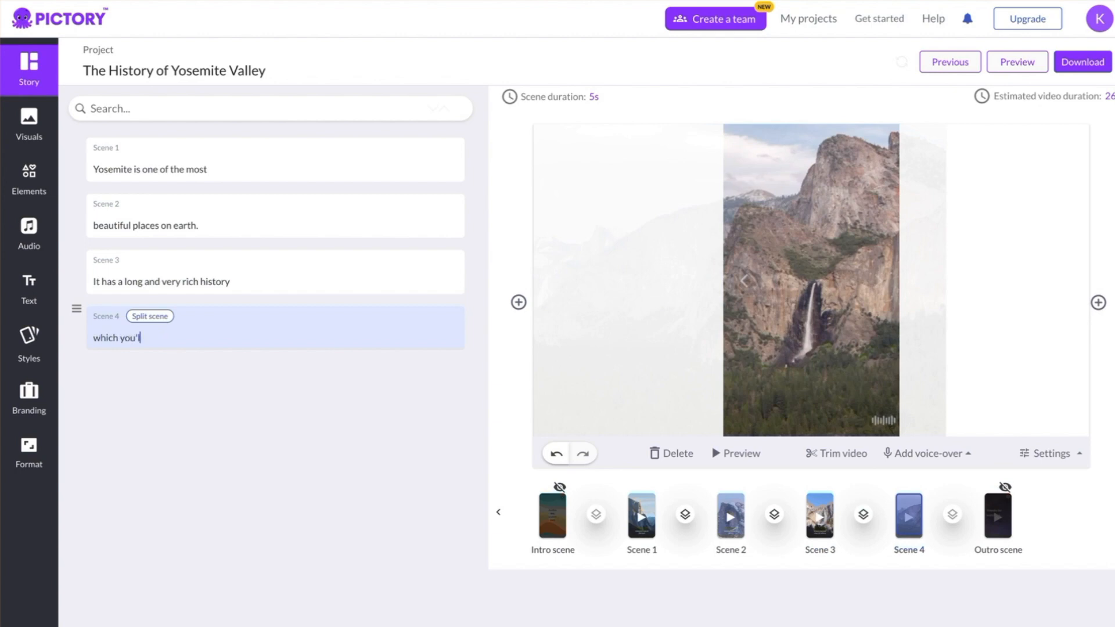
type("l discover in this video.")
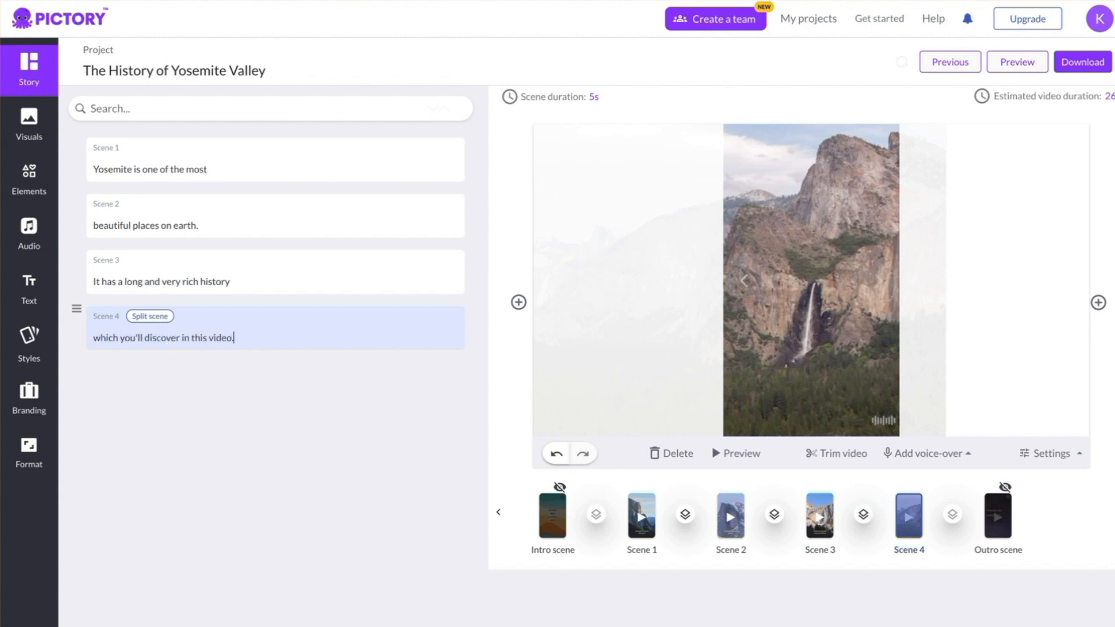